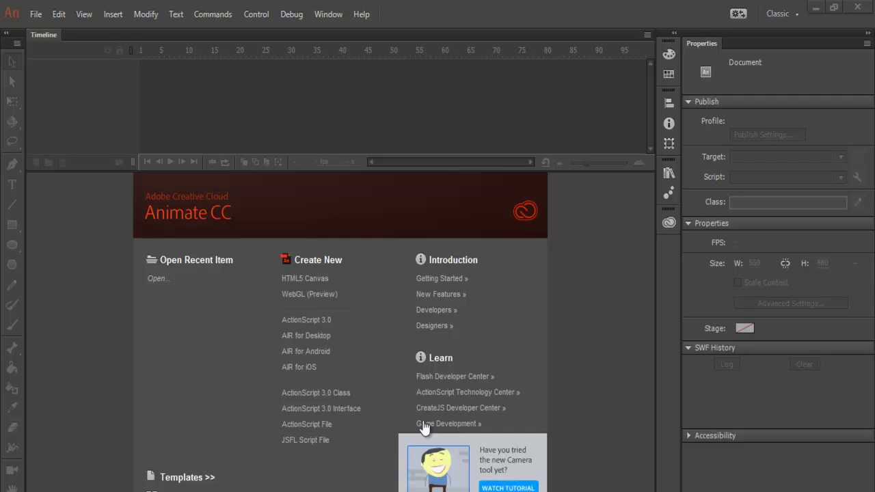
Create a new ActionScript 3.0 document and reduce the timeline's height to enlarge the stage area.
left_click(304, 322)
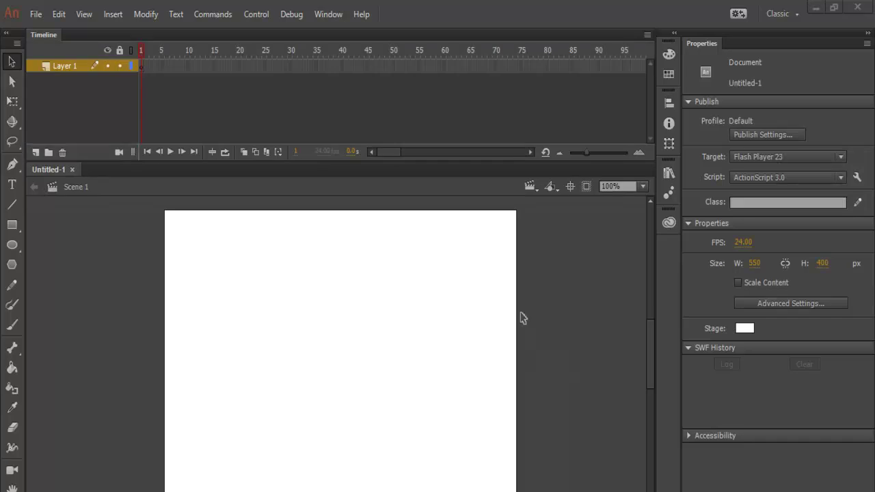
left_click_drag(500, 160, 503, 129)
Set the document's stage size to 1000 × 800 px and its stage colour to #333333.
right_click(420, 238)
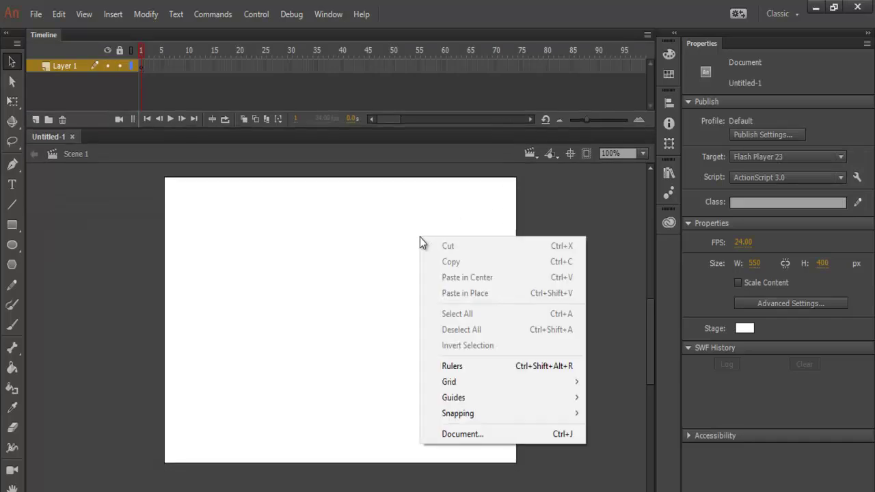
left_click(467, 435)
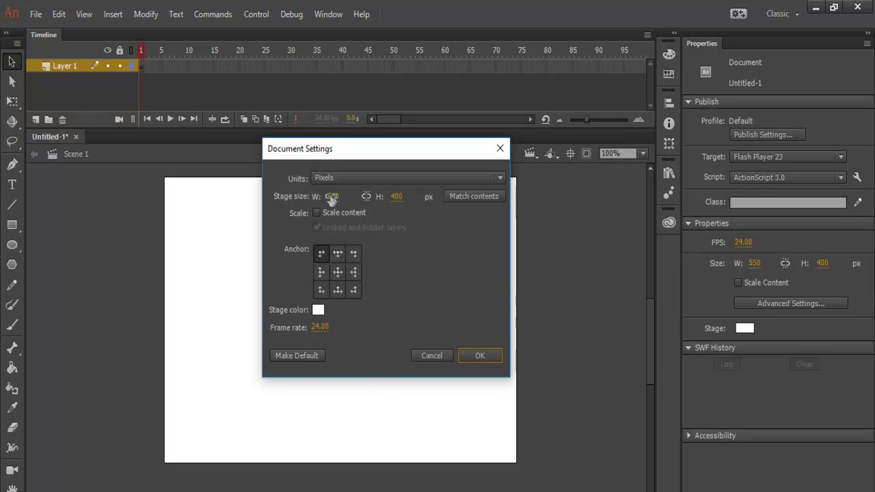
left_click_drag(333, 197, 502, 178)
type("1000")
left_click(397, 195)
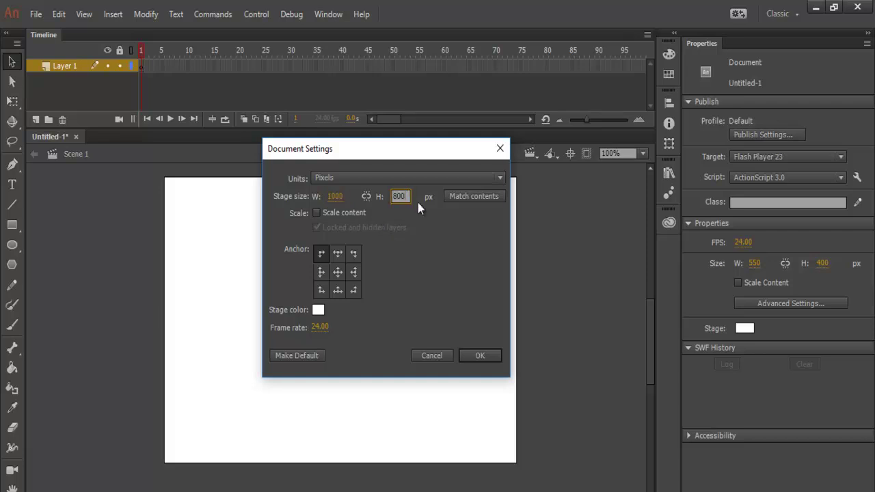
left_click(319, 310)
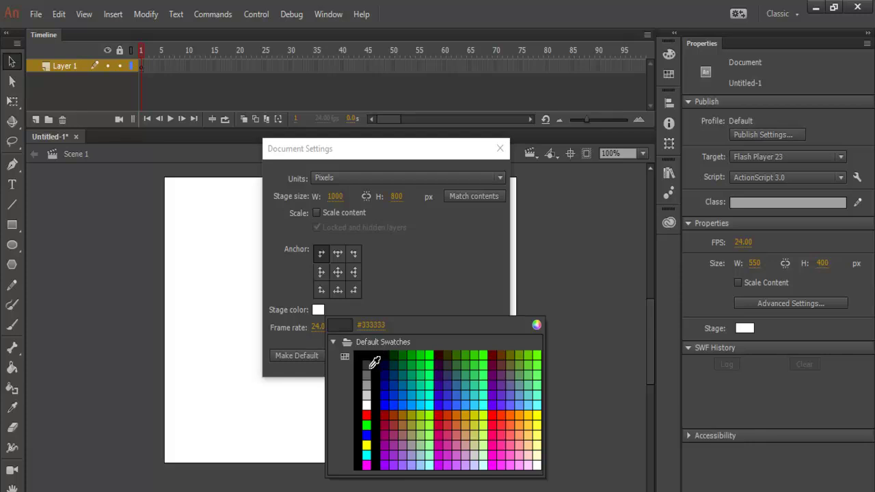
left_click(374, 360)
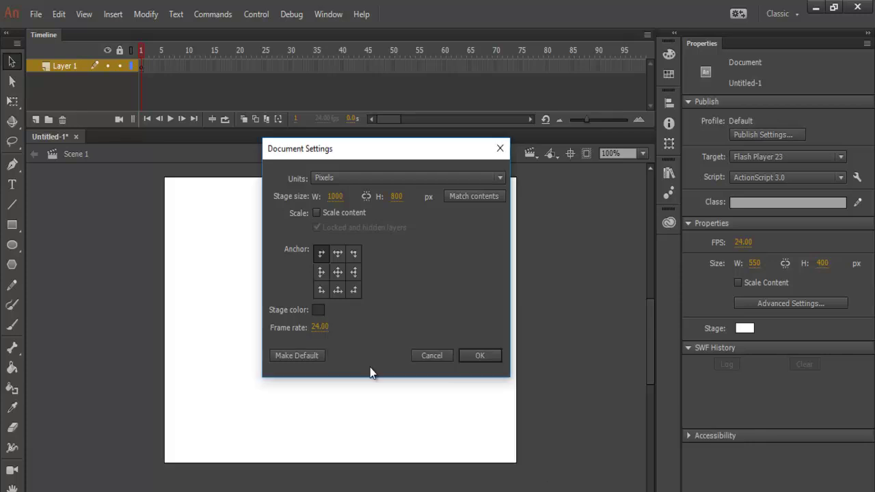
left_click(477, 357)
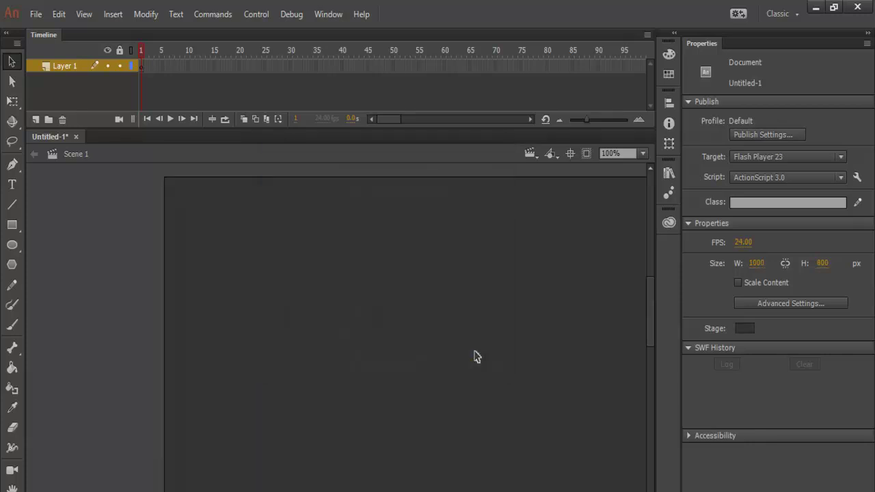
Change the stage colour to the lighter medium grey swatch in the document settings.
scroll(650, 306, "down", 1)
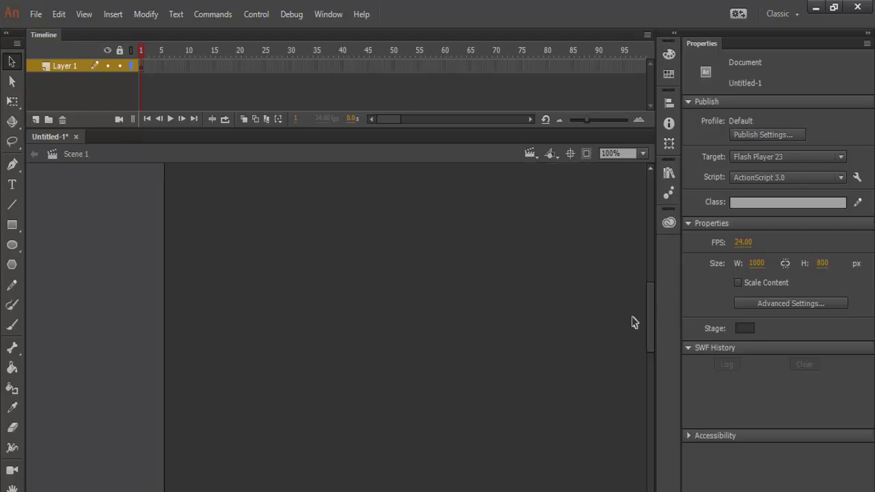
left_click_drag(652, 313, 651, 303)
right_click(452, 302)
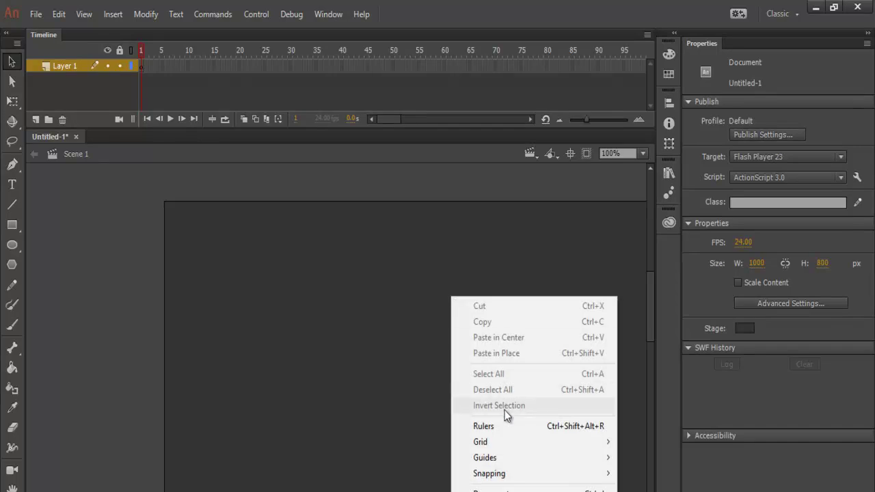
left_click(397, 349)
right_click(392, 285)
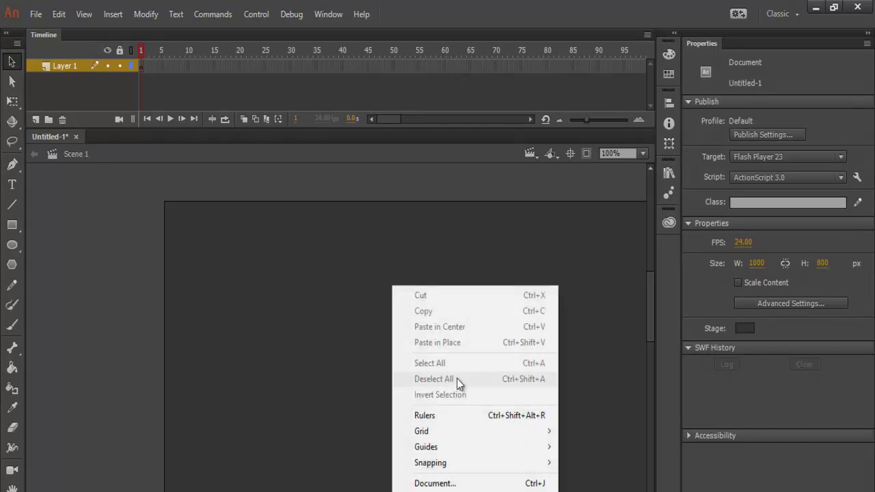
left_click(435, 483)
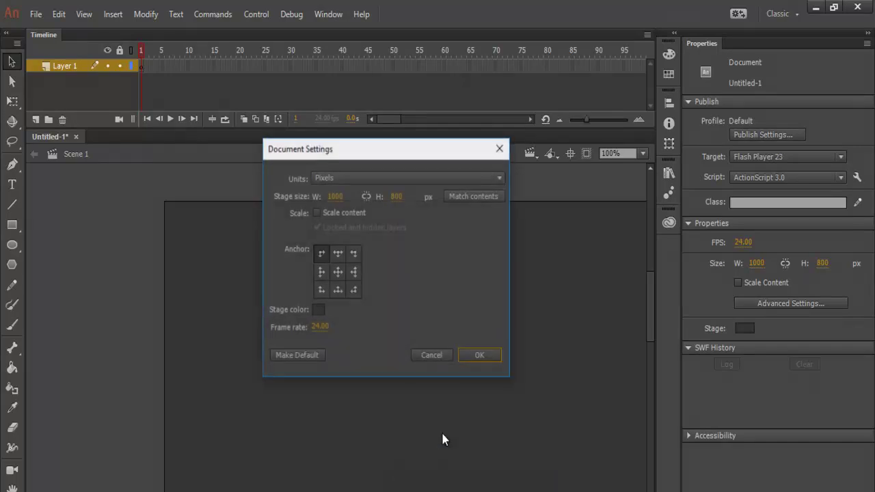
left_click(319, 309)
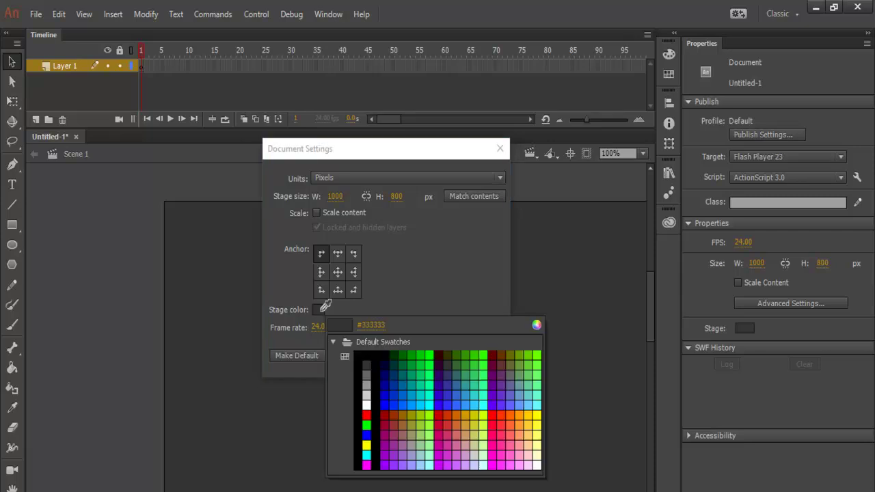
left_click(367, 387)
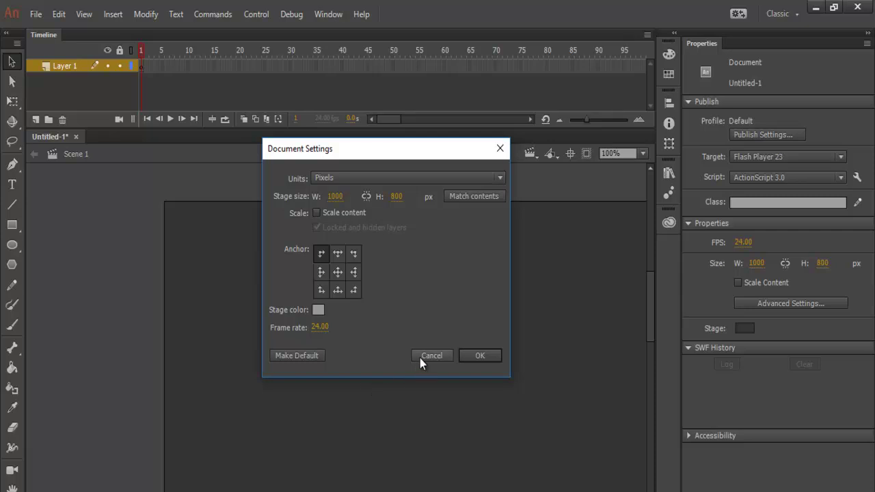
left_click(478, 355)
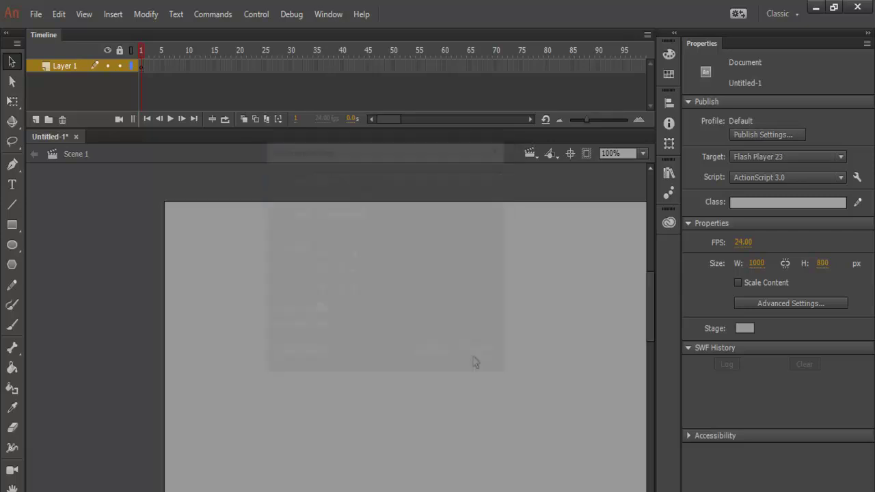
At 50% zoom, draw a tall black-outlined rectangle about 232 × 502 px with fill #454545 in the stage's lower-left area.
left_click(643, 155)
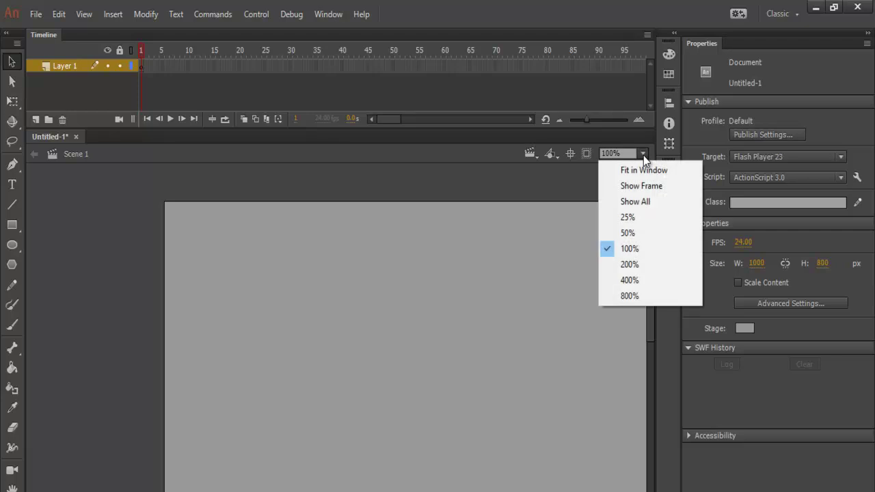
left_click(627, 234)
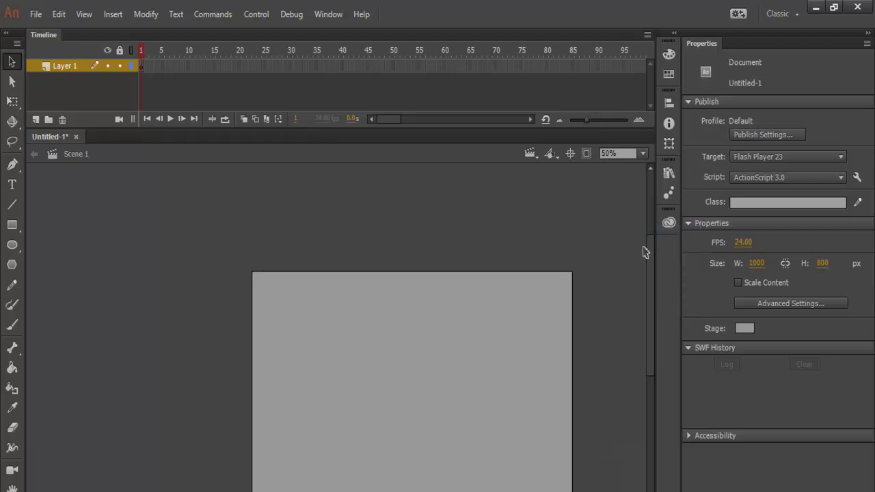
left_click_drag(649, 244, 649, 285)
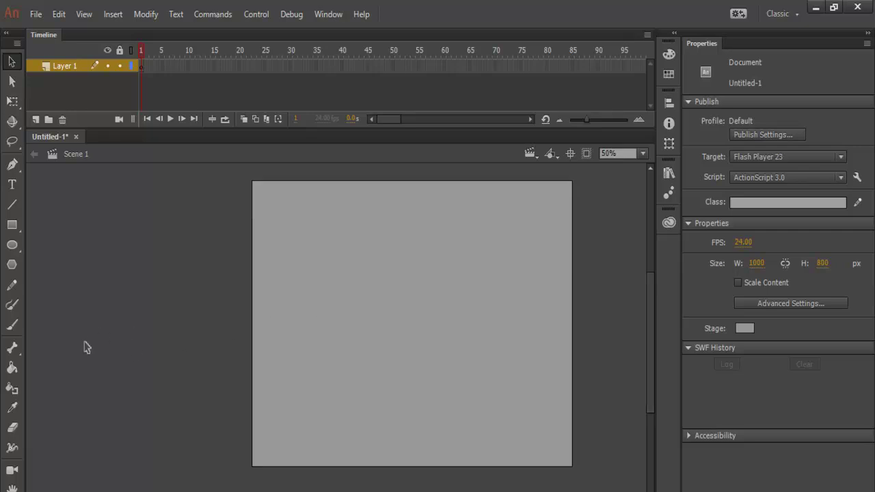
left_click(12, 227)
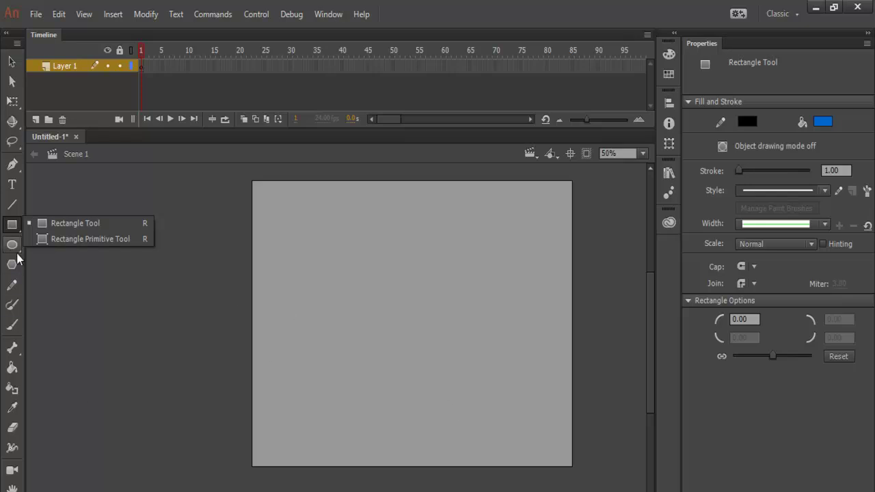
left_click(46, 460)
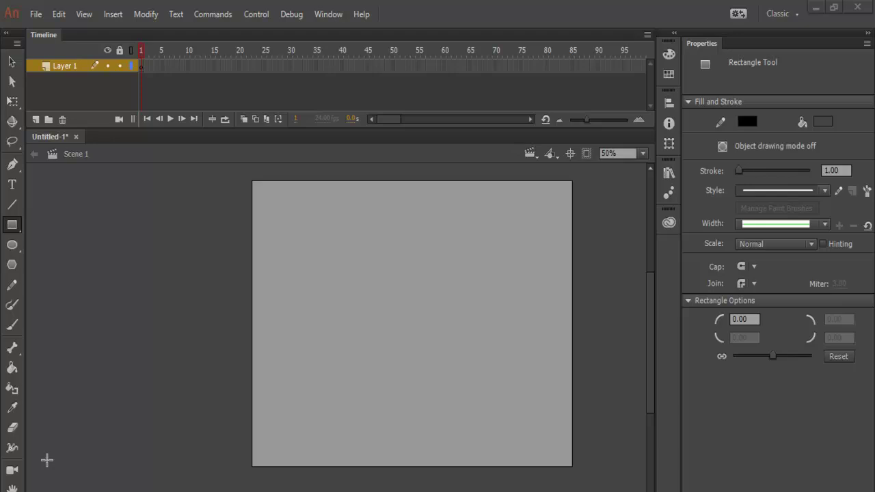
mouse_move(275, 261)
left_mouse_down()
mouse_move(324, 317)
mouse_move(348, 415)
mouse_move(336, 432)
mouse_move(349, 441)
left_mouse_up()
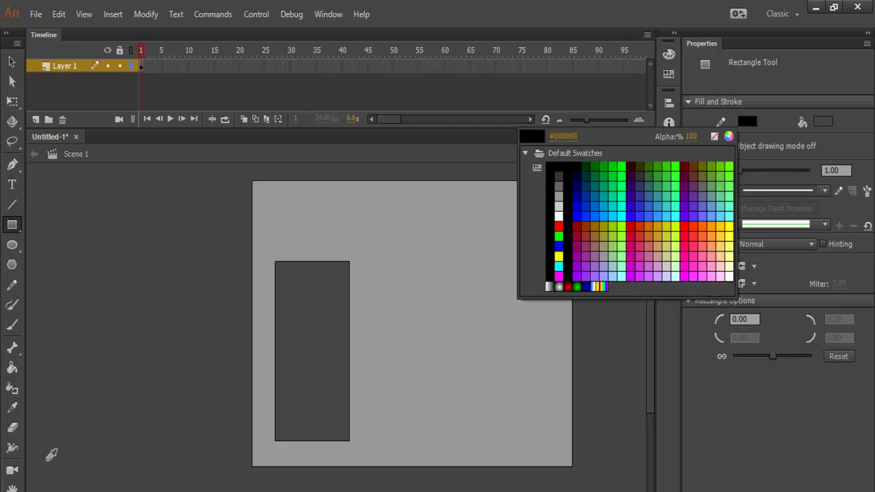
Set the fill colour to black (#000000) and fill the tall rectangle with the Paint Bucket tool.
key("Escape")
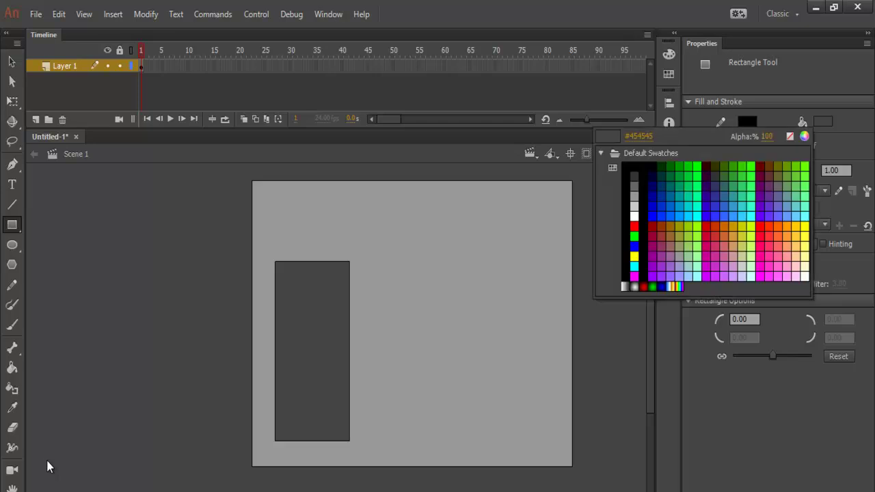
key("Return")
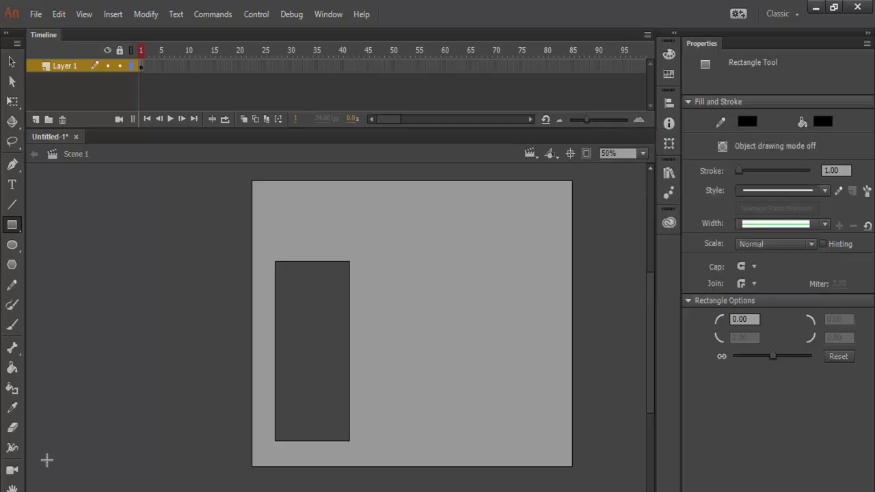
key("k")
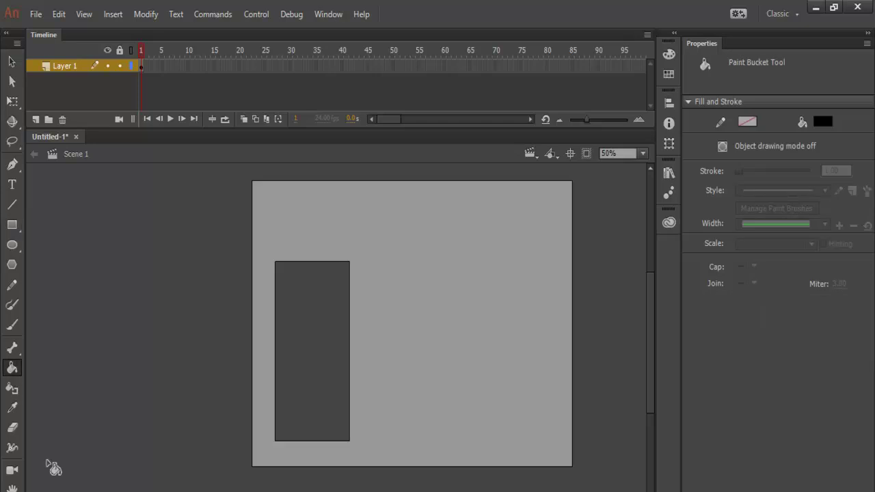
left_click(312, 352)
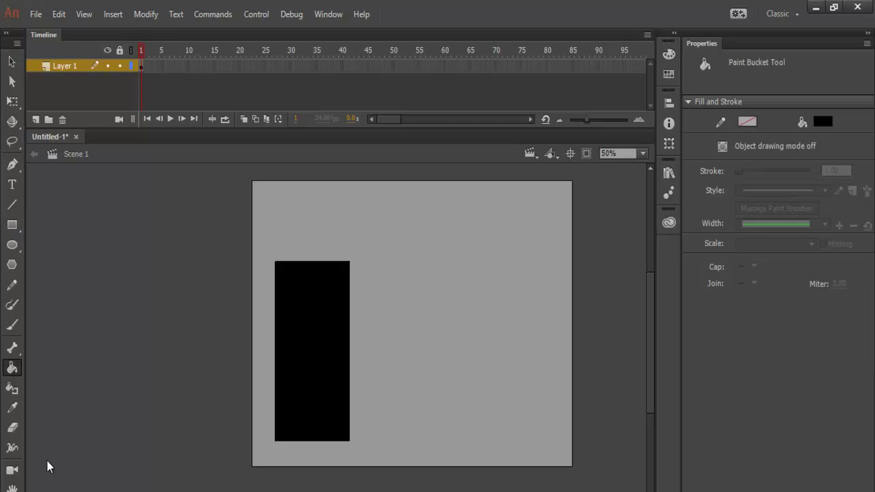
left_click(823, 122)
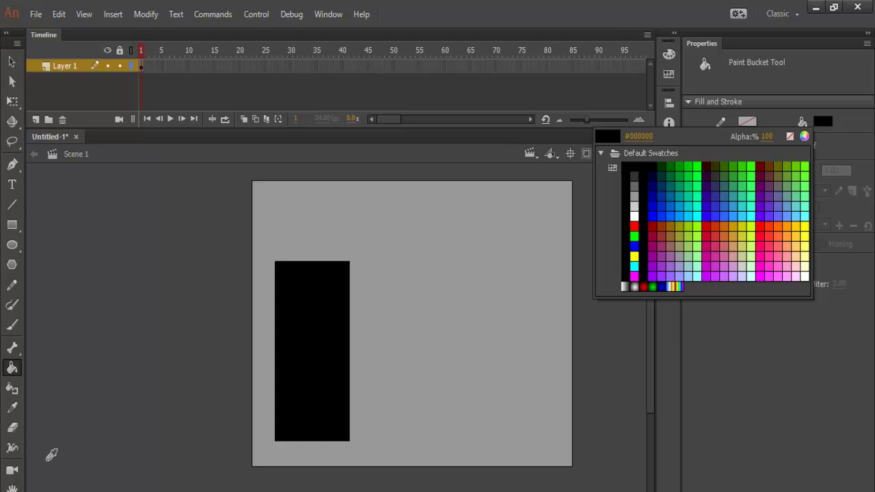
key("Escape")
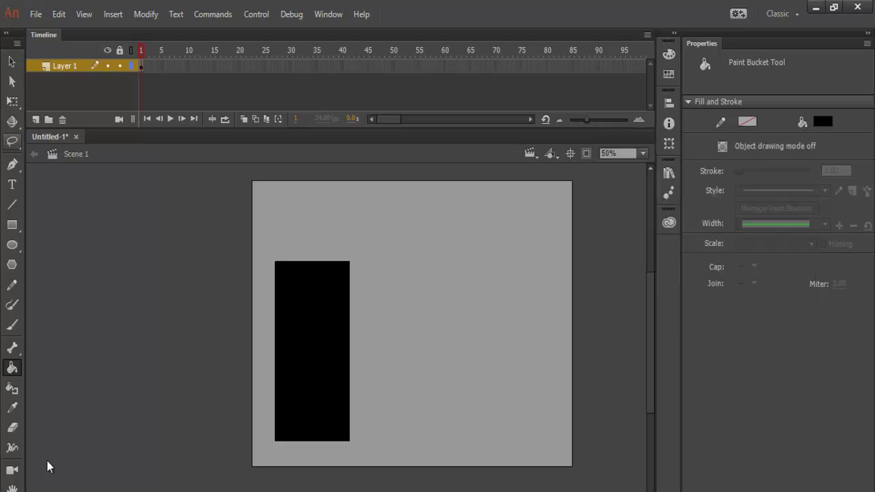
Select the tall rectangle's fill and set its width to 230 px.
key("v")
key("ctrl+a")
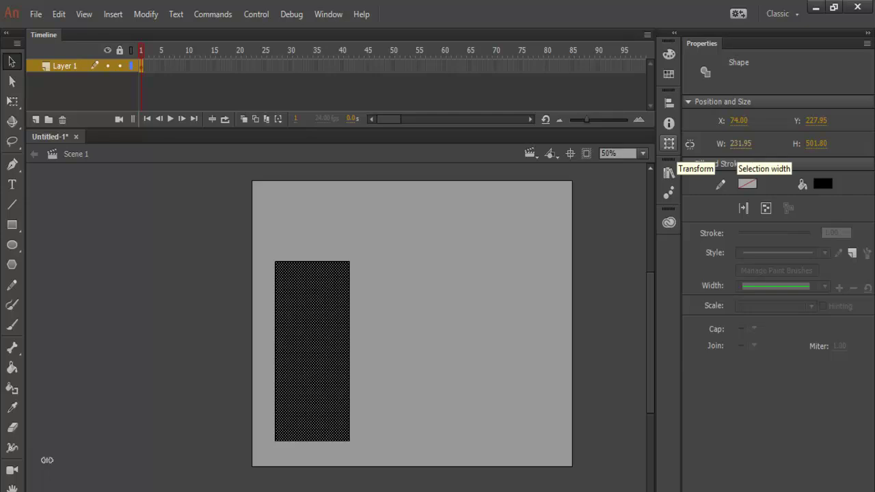
left_click(740, 143)
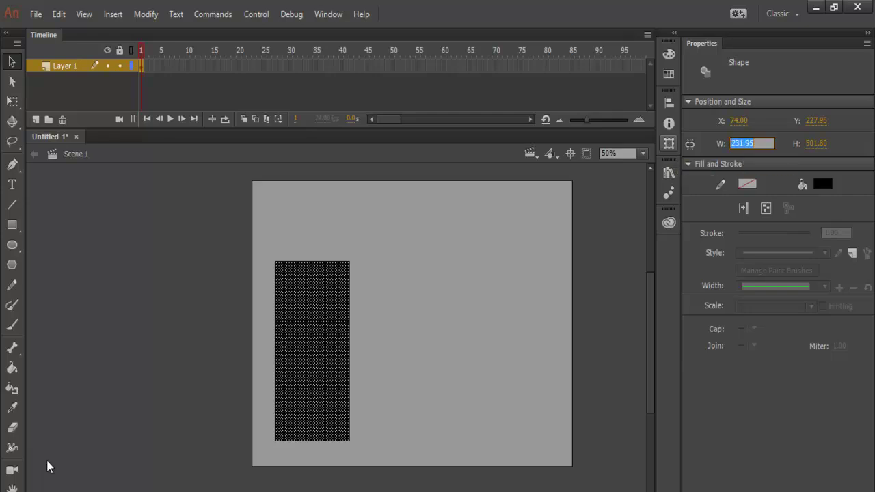
type("230")
key("Return")
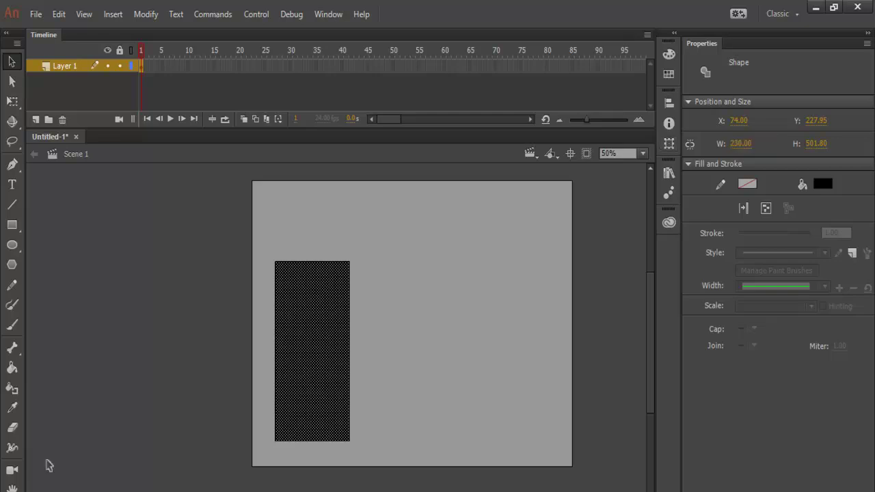
left_click(49, 466)
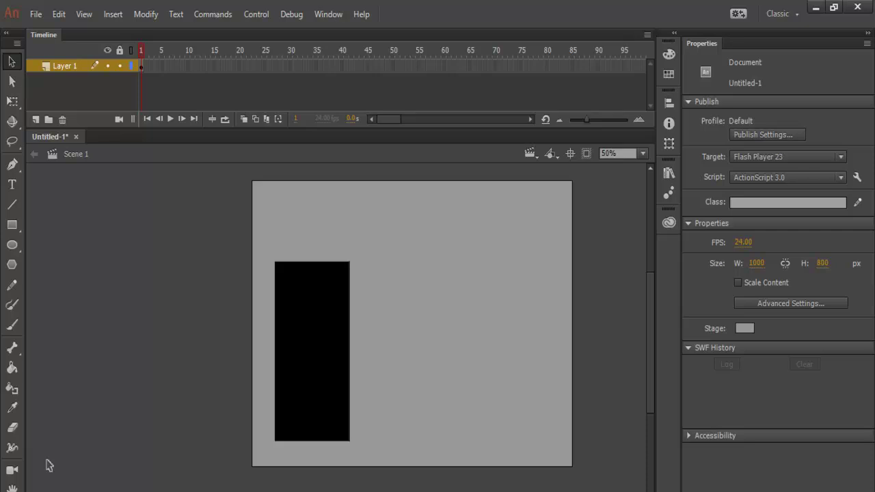
Draw a wide black rectangle about 60 px high above the tall one and set its fill's width to 230.05 px.
key("r")
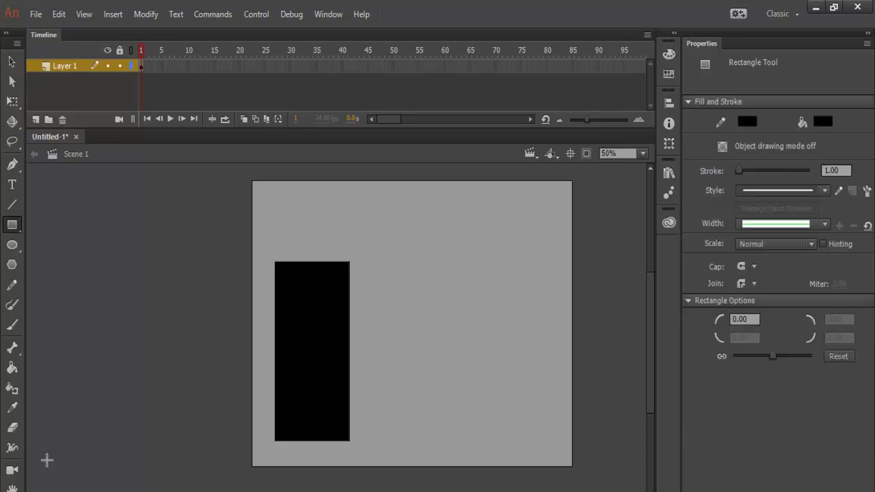
left_click_drag(268, 213, 345, 235)
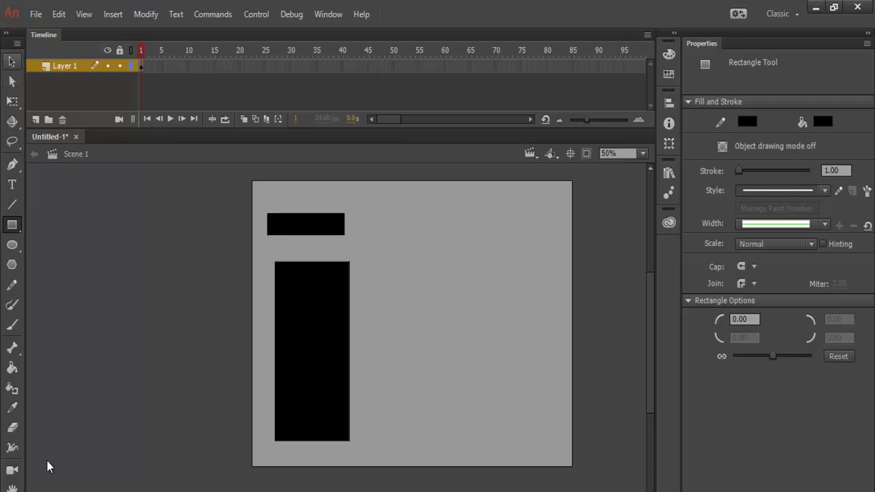
left_click(12, 62)
left_click(306, 224)
left_click(741, 144)
type("230")
key("Return")
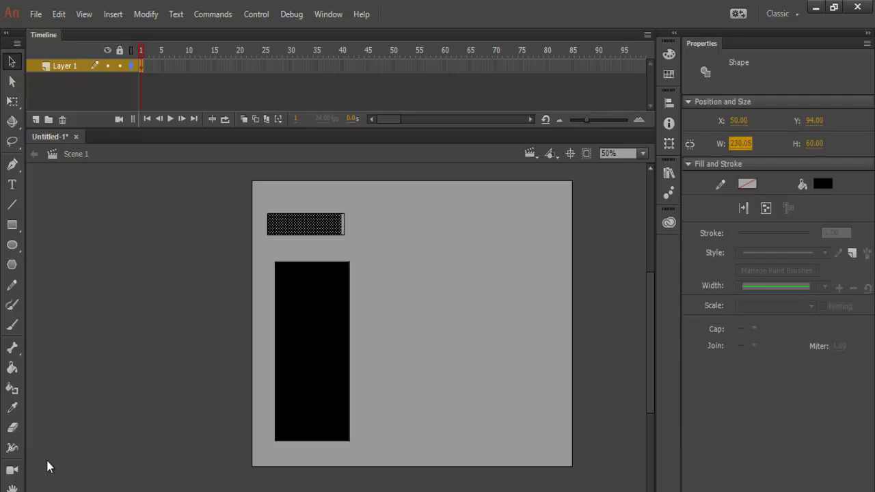
left_click(823, 184)
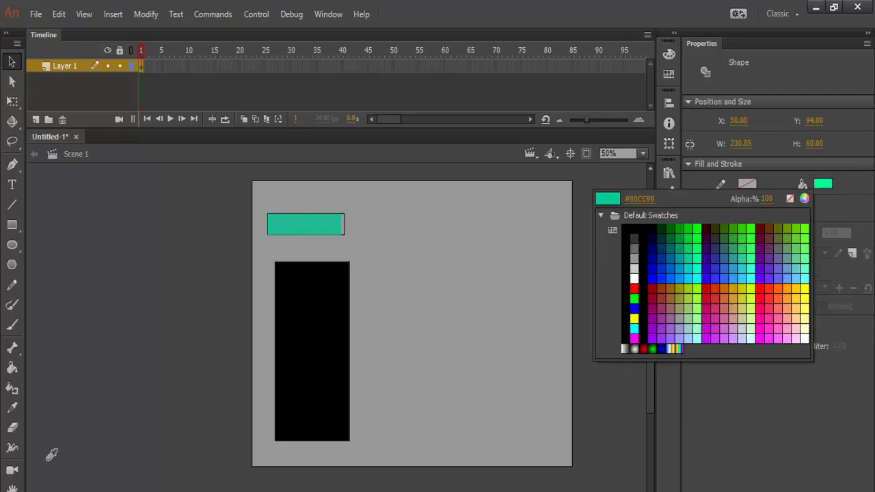
key("Escape")
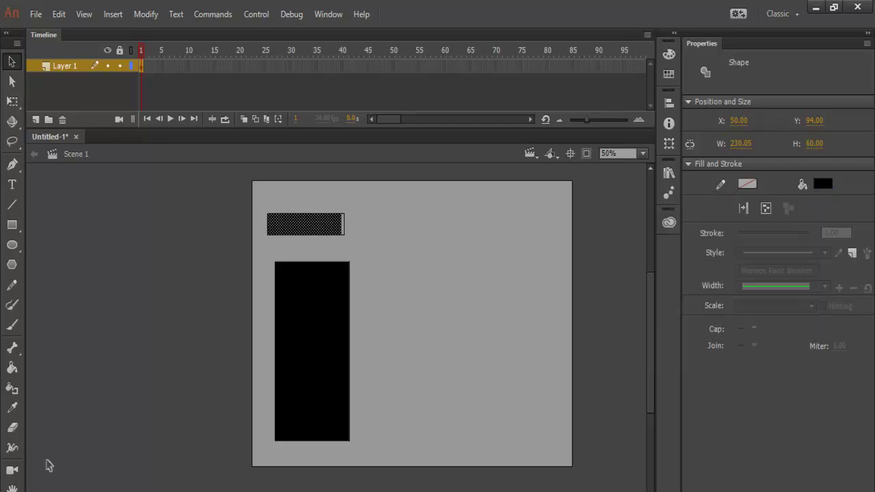
Delete the leftover outline around the wide black rectangle and select its fill.
left_click(48, 466)
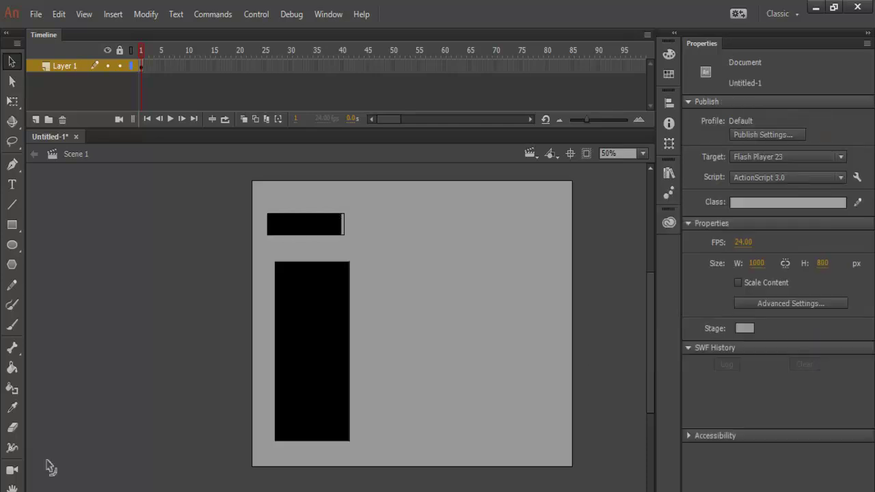
key("ctrl+z")
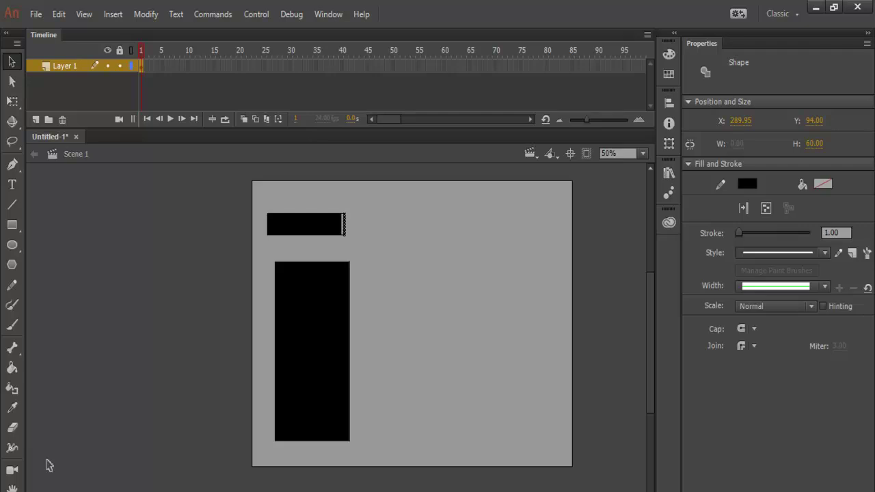
key("ctrl+y")
key("ctrl+y")
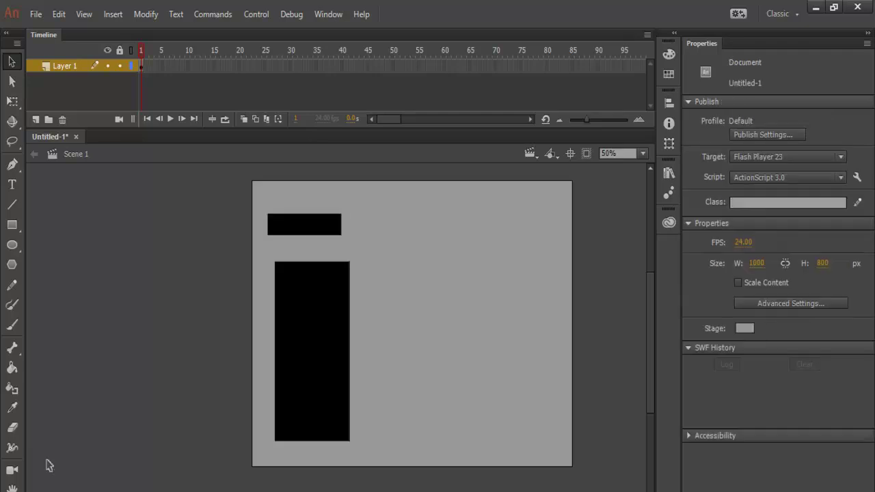
key("ctrl+y")
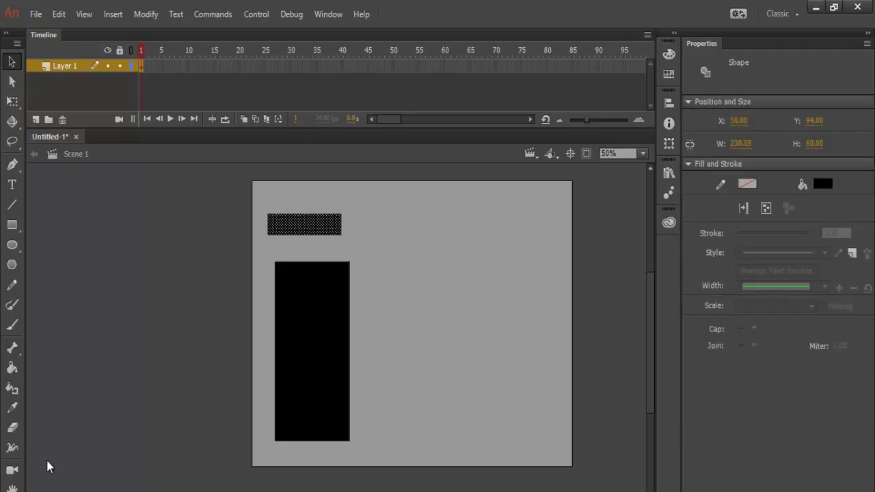
Set the width of the wide rectangle's fill to 230 px and deselect it.
left_click(741, 143)
type("230")
key("Return")
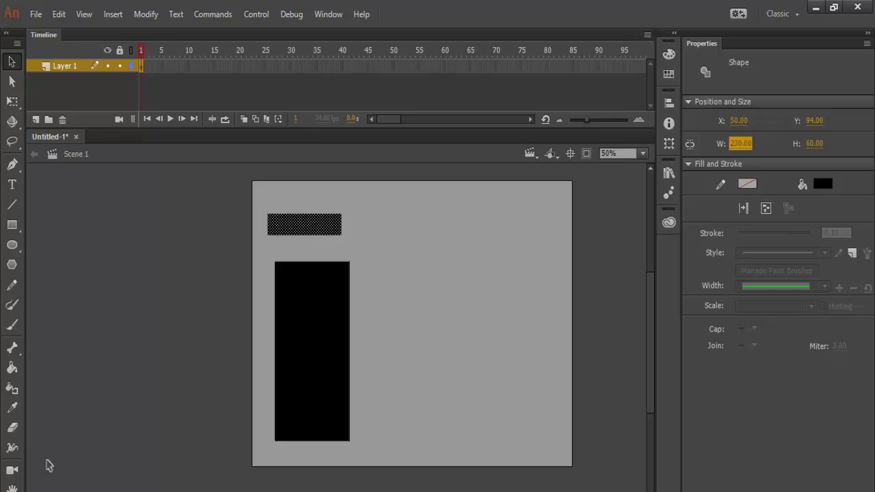
left_click(49, 465)
key("r")
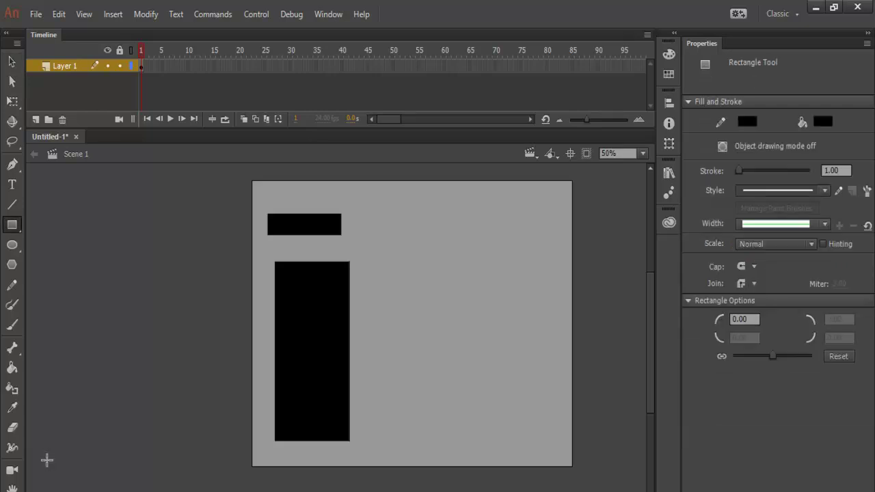
key("a")
key("v")
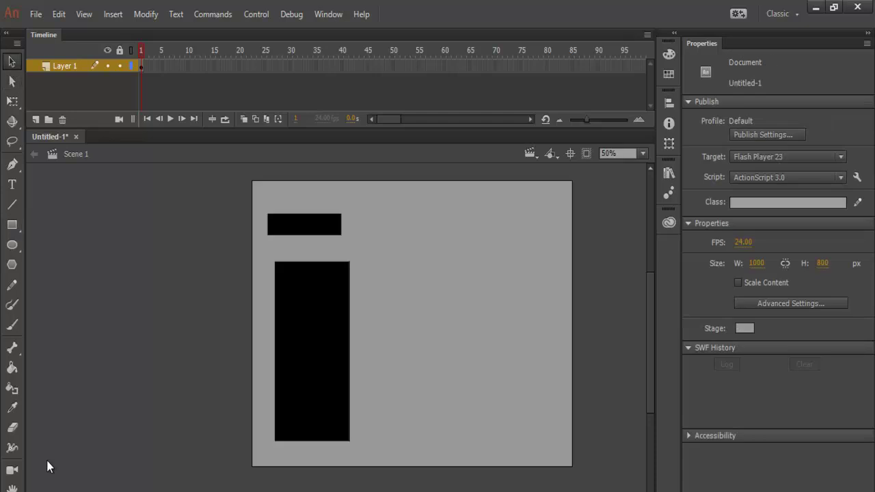
left_click(305, 224)
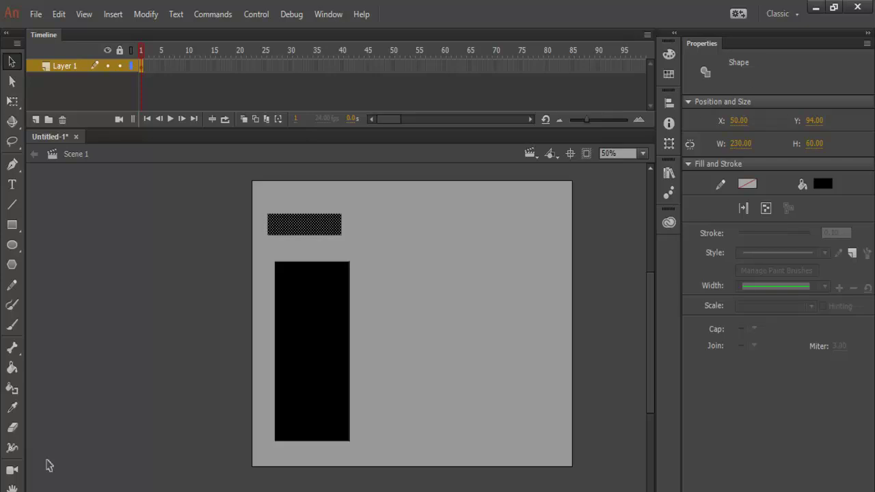
left_click(49, 465)
key("r")
left_click_drag(424, 215, 436, 238)
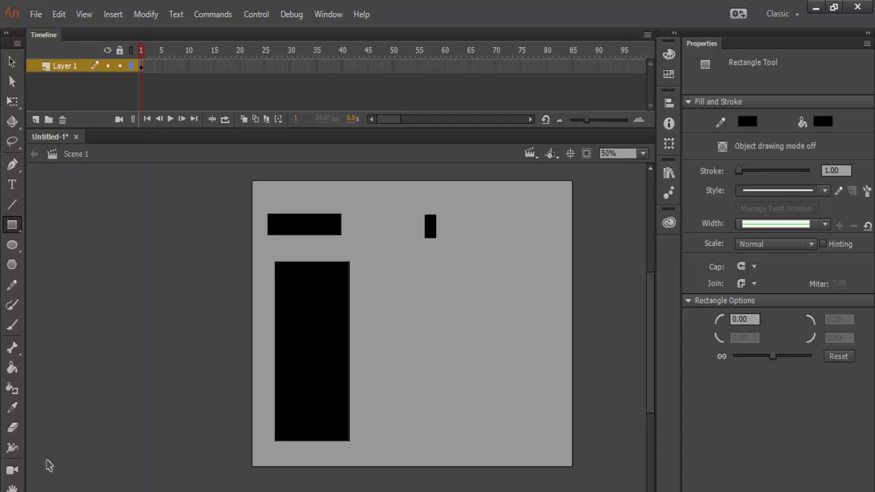
key("ctrl+z")
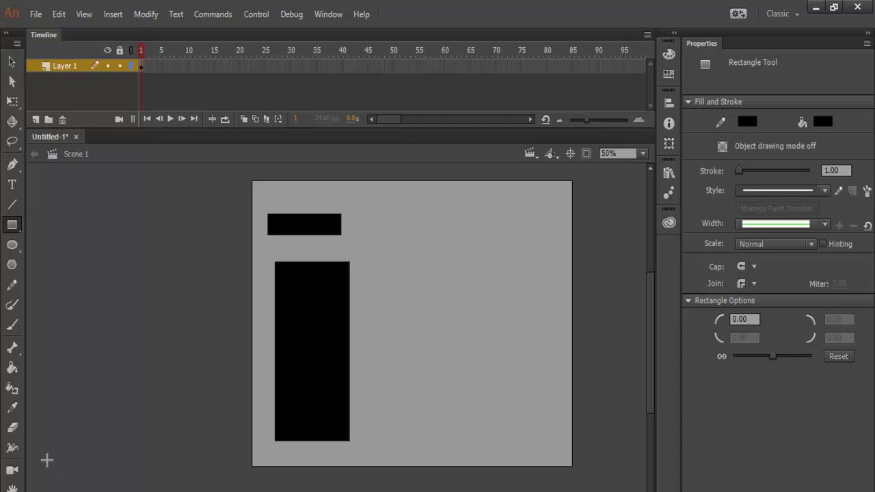
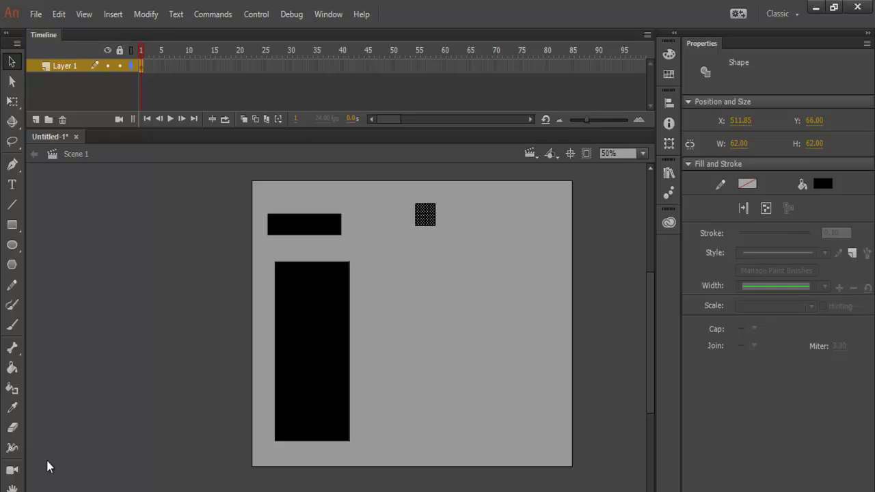
Set the small black square's fill height to 60 px and give it a white-to-black radial gradient fill.
key("Tab")
type("60")
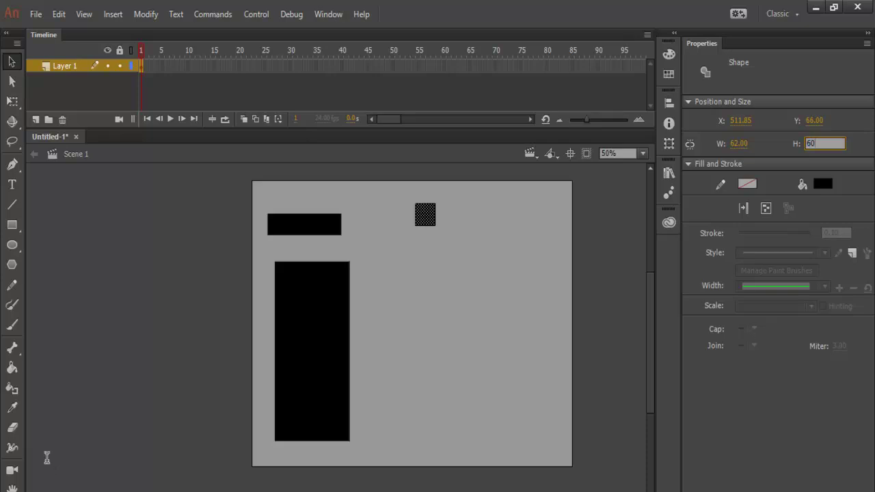
key("Return")
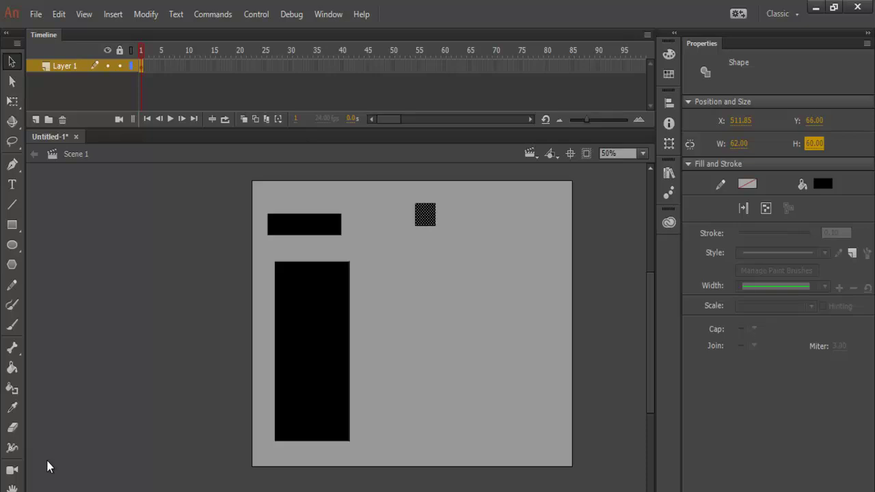
left_click(823, 184)
left_click(633, 350)
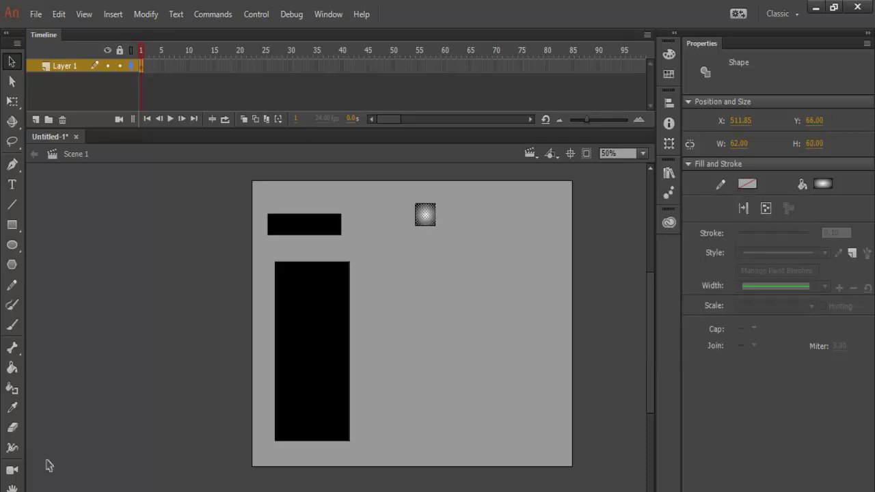
left_click(46, 461)
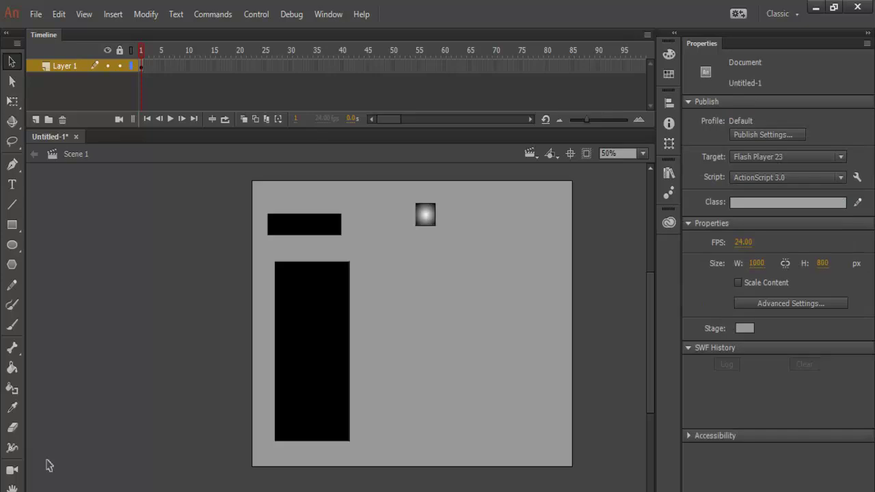
Delete the top outline edge of the small gradient square.
left_click_drag(410, 201, 458, 239)
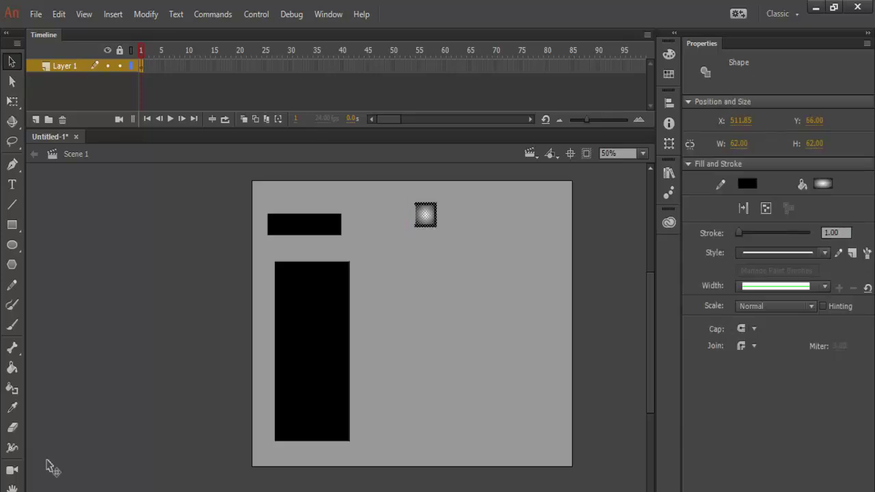
left_click(49, 466)
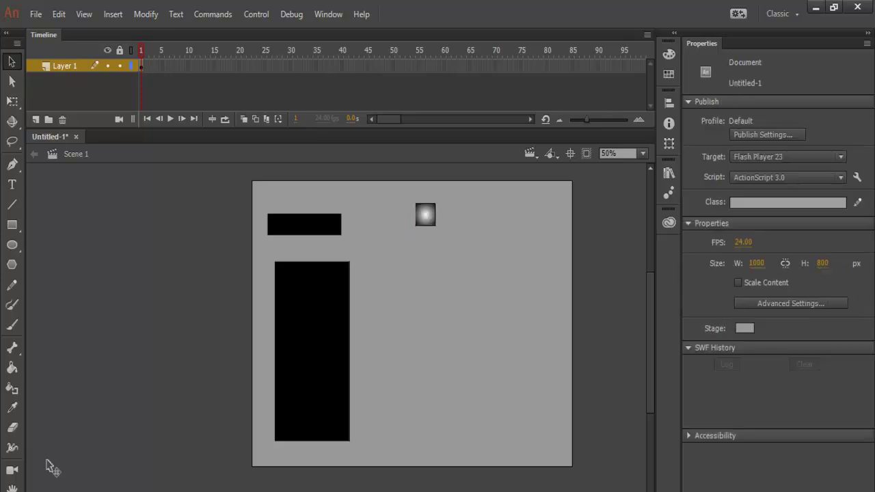
key("ctrl+z")
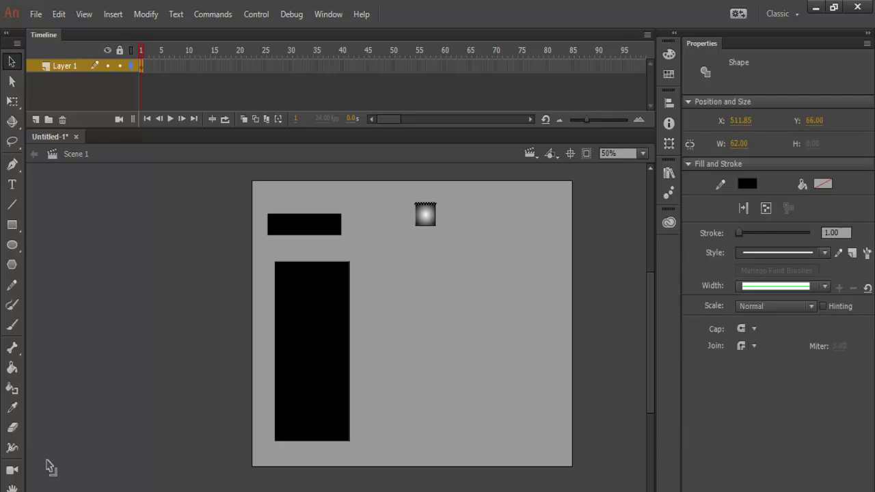
left_click(50, 466)
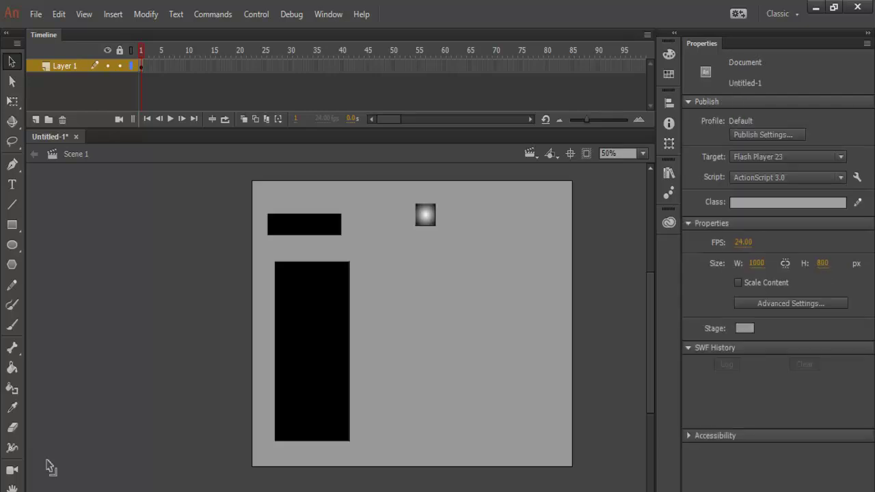
key("ctrl+z")
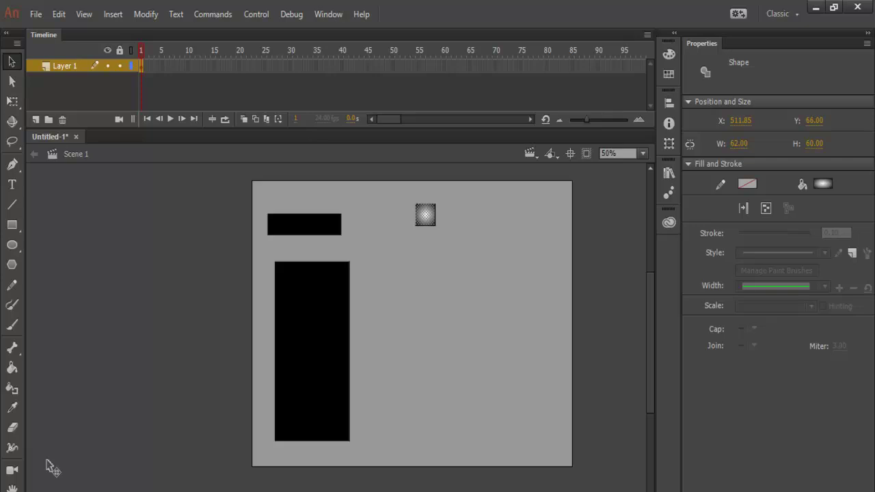
Delete the remaining outline edges around the small gradient square, including its bottom edge.
key("ctrl+z")
left_click(48, 465)
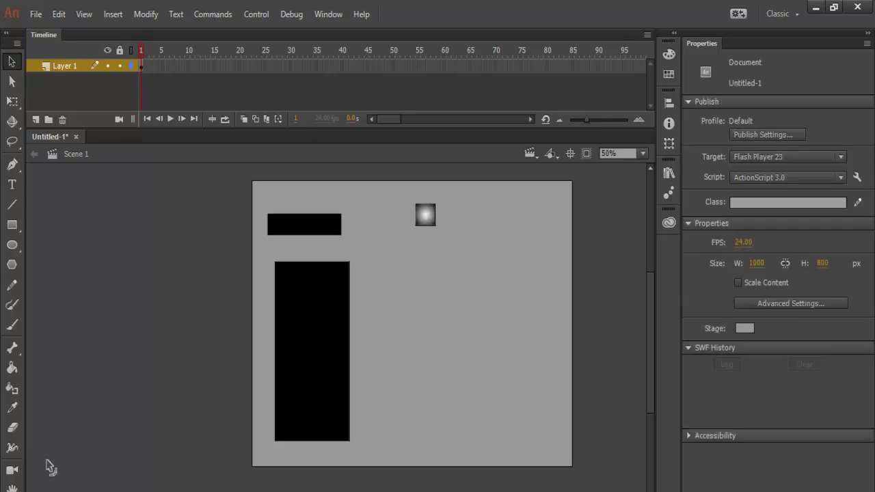
key("ctrl+z")
left_click(49, 467)
key("ctrl+z")
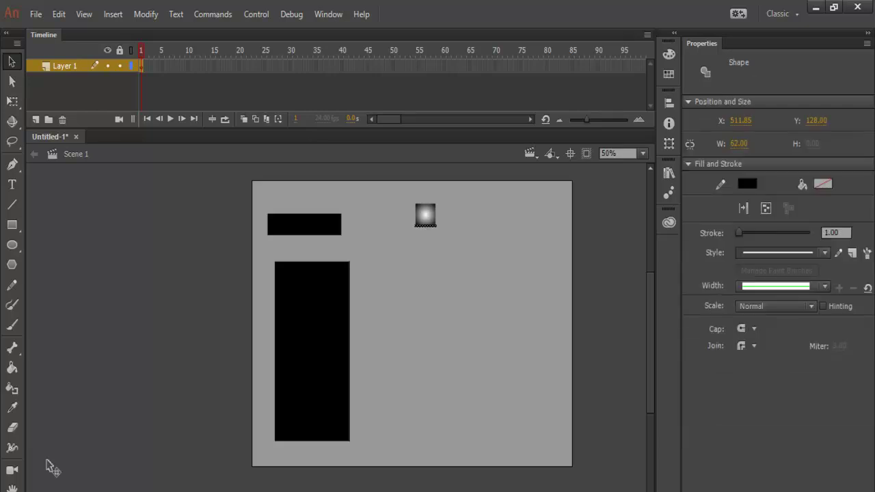
key("ctrl+z")
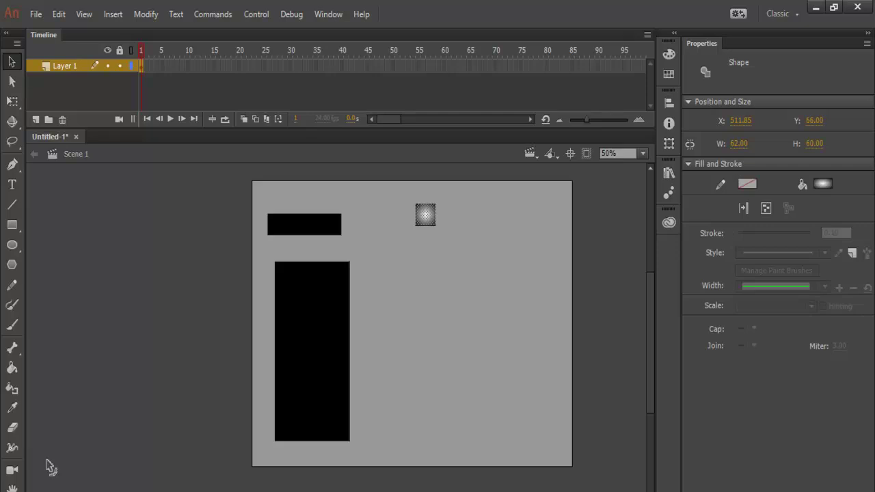
key("ctrl+z")
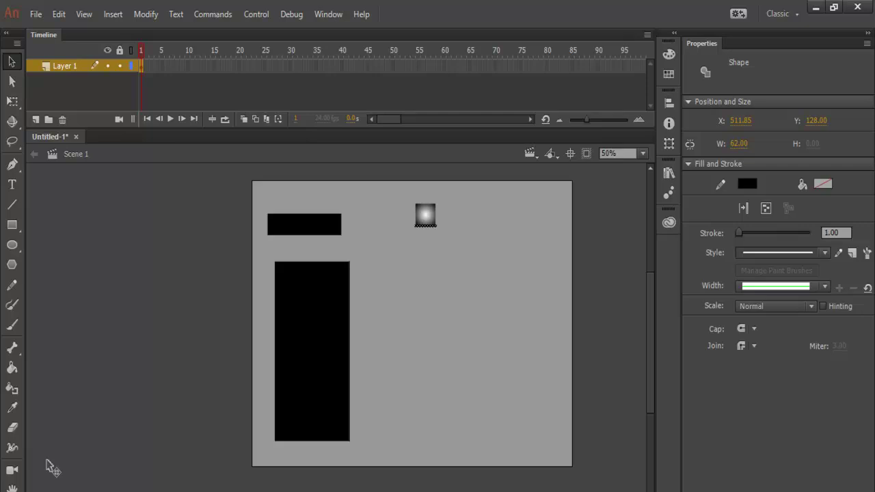
key("ctrl+z")
Copy the borderless gradient square and paste a duplicate onto the stage.
key("ctrl+z")
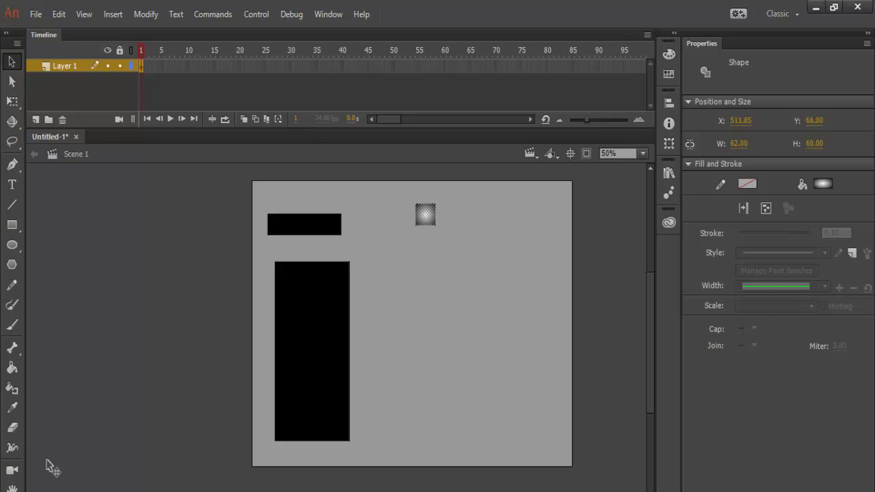
left_click(49, 465)
key("ctrl+v")
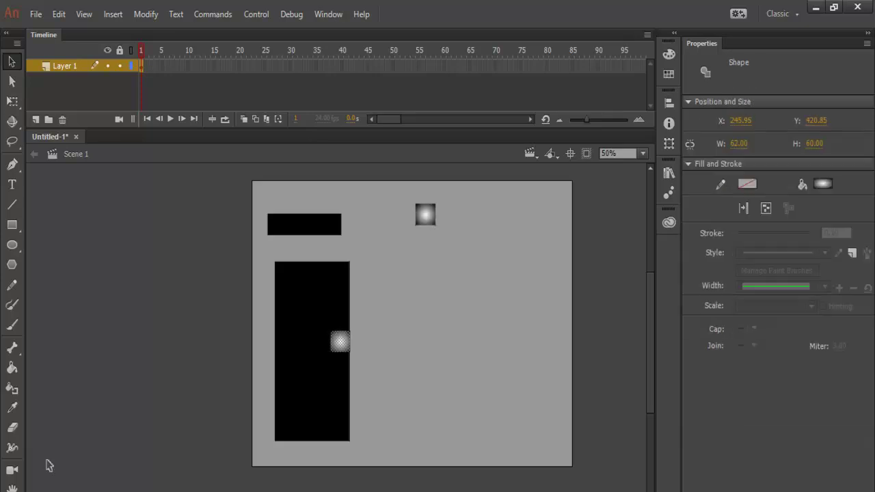
Try to place pasted copies of the gradient square side by side on the wide black rectangle.
mouse_move(340, 343)
left_mouse_down()
mouse_move(379, 288)
mouse_move(319, 262)
mouse_move(285, 226)
left_mouse_up()
left_click(49, 466)
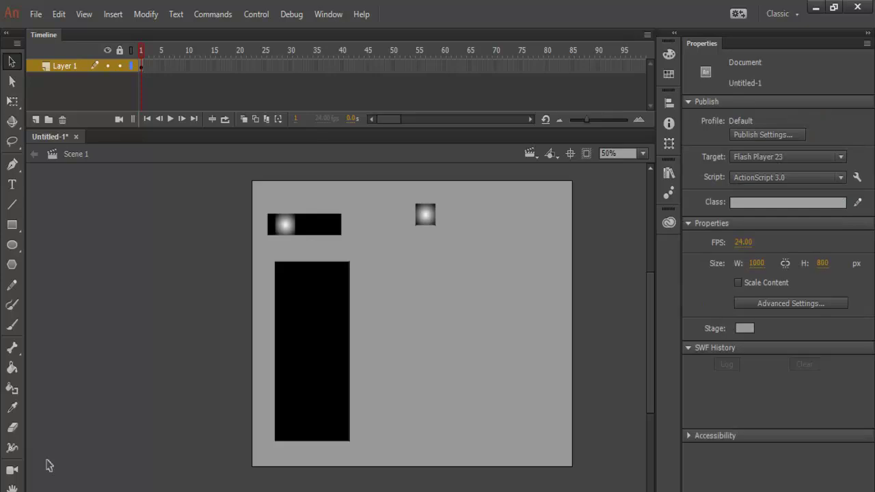
key("ctrl+v")
left_click_drag(340, 341, 285, 223)
left_click(285, 225)
left_click(49, 466)
key("ctrl+v")
left_click_drag(341, 341, 377, 241)
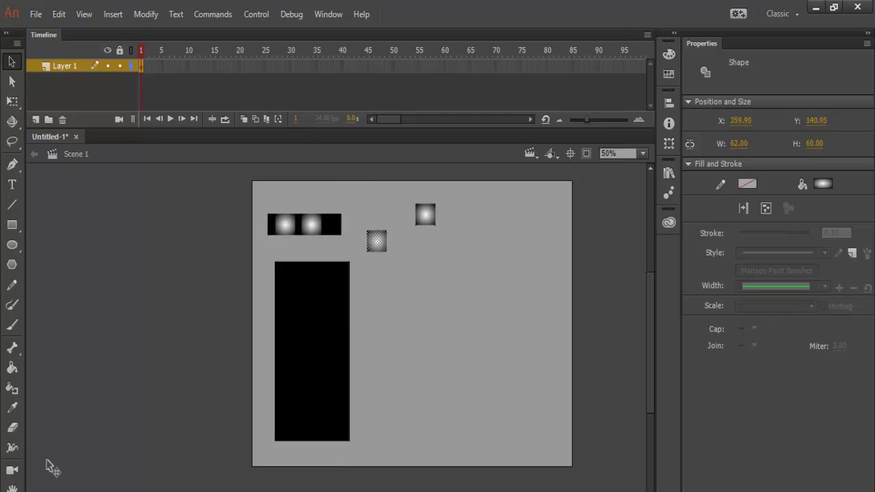
Undo the placed gradient copies, back to the first pasted duplicate before it was moved.
key("ctrl+z")
key("ctrl+z")
key("ctrl+z")
key("ctrl+z")
key("ctrl+z")
key("ctrl+z")
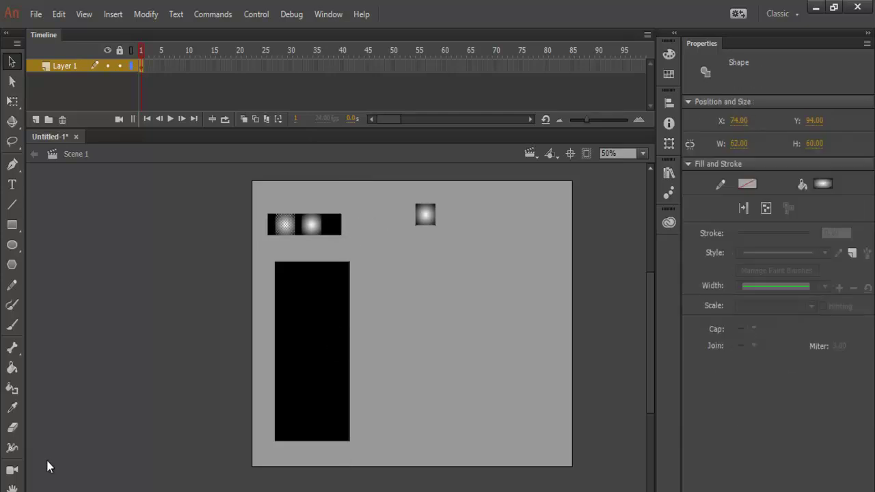
key("ctrl+z")
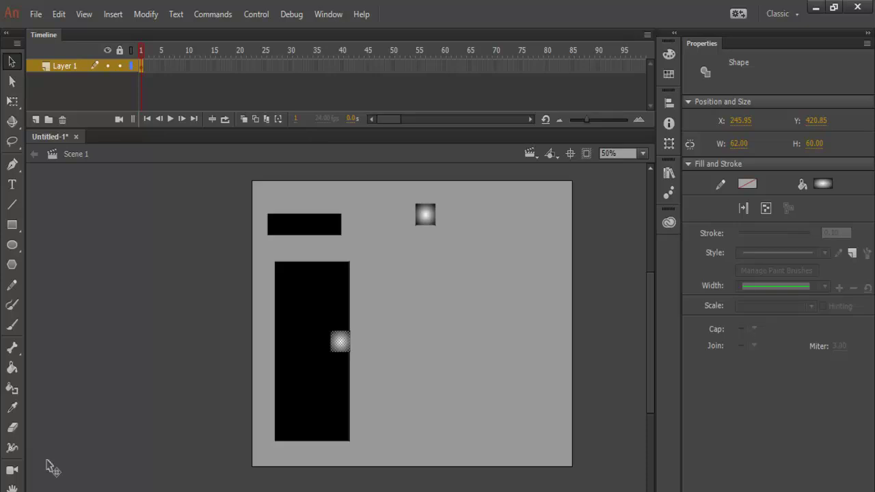
Move the pasted gradient square onto the left end of the wide black rectangle, at X 64 and level with the bar.
left_click_drag(341, 342, 288, 222)
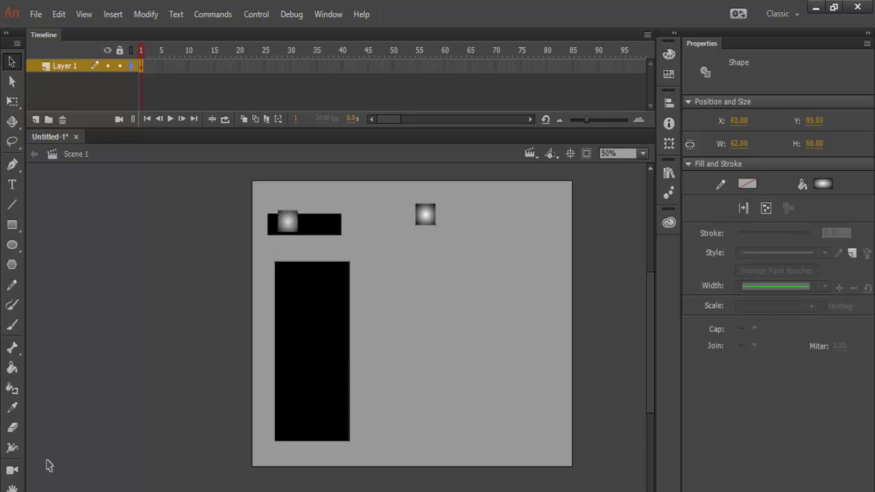
key("Left")
key("Left")
key("Left")
key("Left")
key("Left")
key("Left")
key("Left")
key("Left")
key("Left")
key("Left")
key("Left")
key("Left")
key("Left")
key("Left")
key("Left")
key("Left")
key("Left")
key("Left")
key("Left")
key("Left")
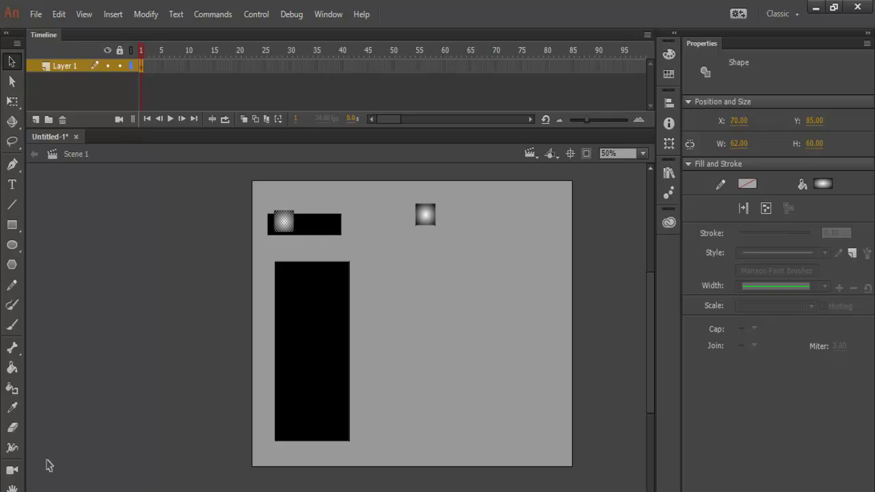
key("Down")
key("Down")
key("Down")
key("Down")
key("Down")
key("Down")
key("Down")
key("Down")
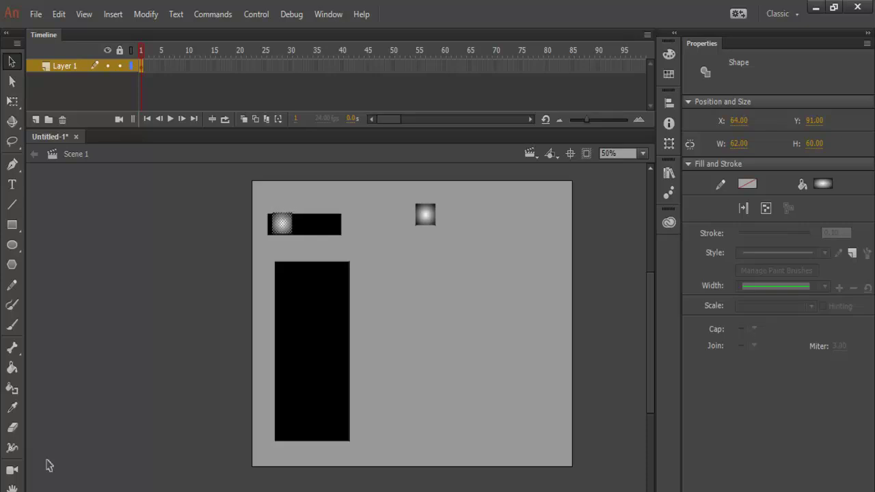
left_click(49, 465)
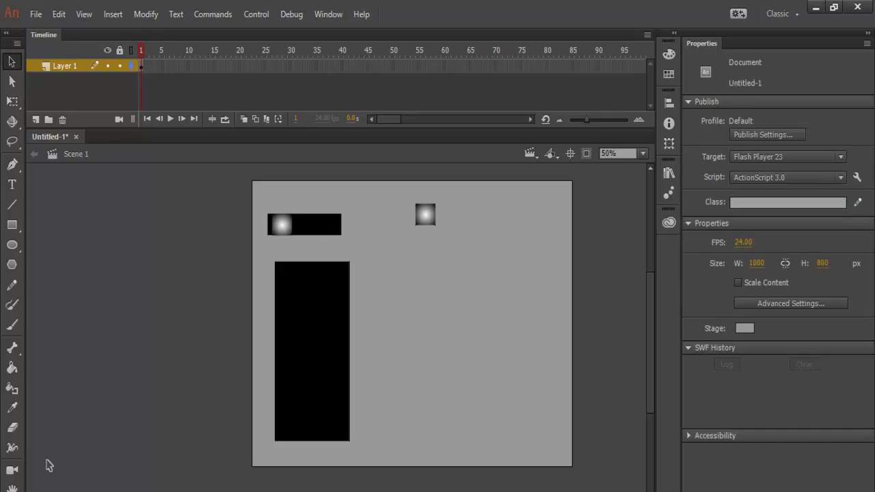
Paste a second gradient square and place it on the middle of the wide black bar, at X 138, Y 94.
key("ctrl+v")
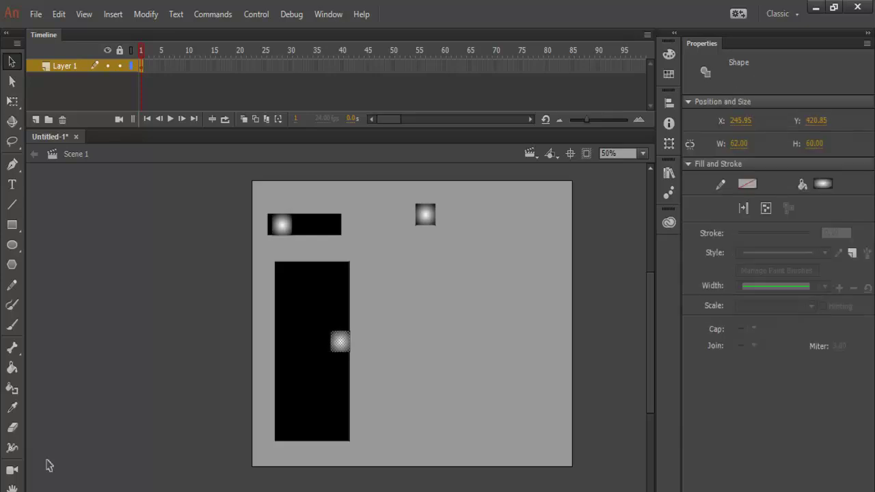
mouse_move(341, 342)
left_mouse_down()
mouse_move(306, 214)
mouse_move(305, 224)
left_mouse_up()
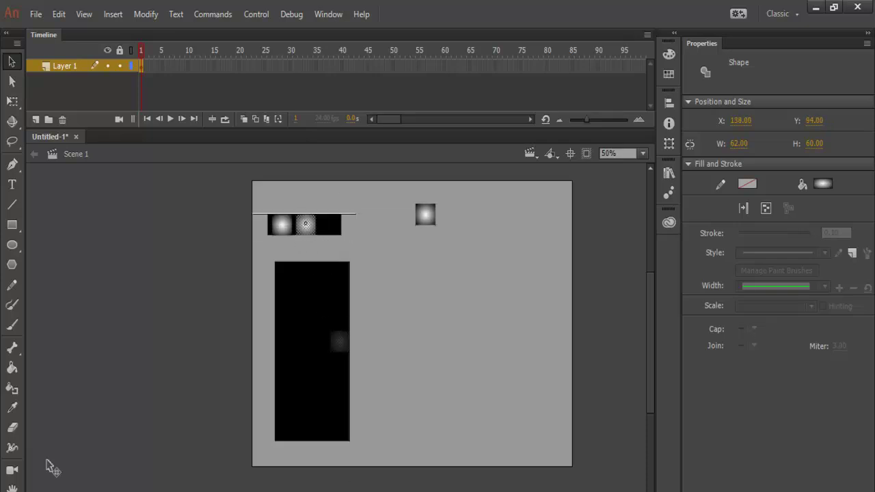
left_click(49, 466)
Paste a third gradient square and place it on the right end of the wide bar, at X 210, Y 95.
key("ctrl+v")
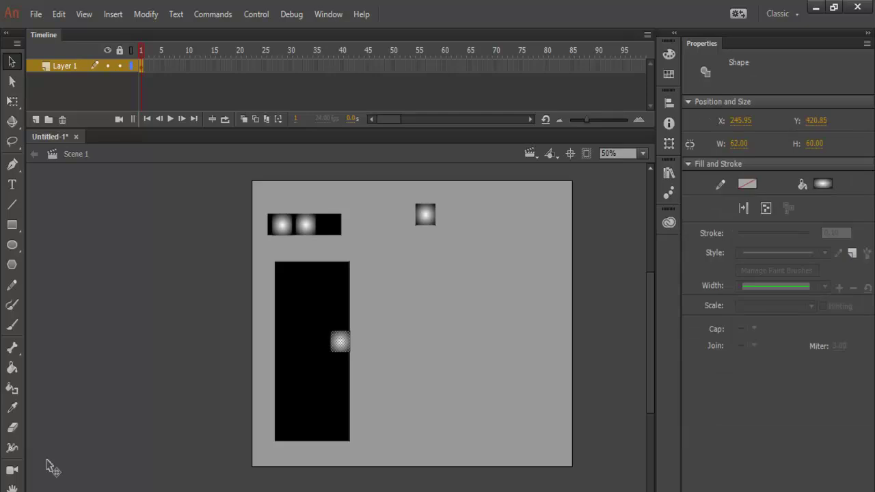
left_click_drag(340, 342, 332, 224)
key("Left")
key("Left")
key("Left")
key("Left")
key("Left")
key("Left")
key("Left")
key("Left")
key("Left")
key("Left")
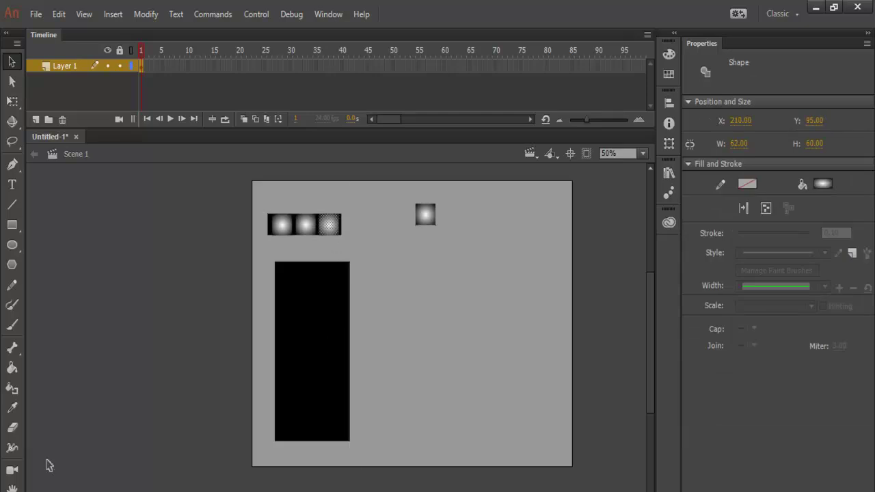
left_click(49, 465)
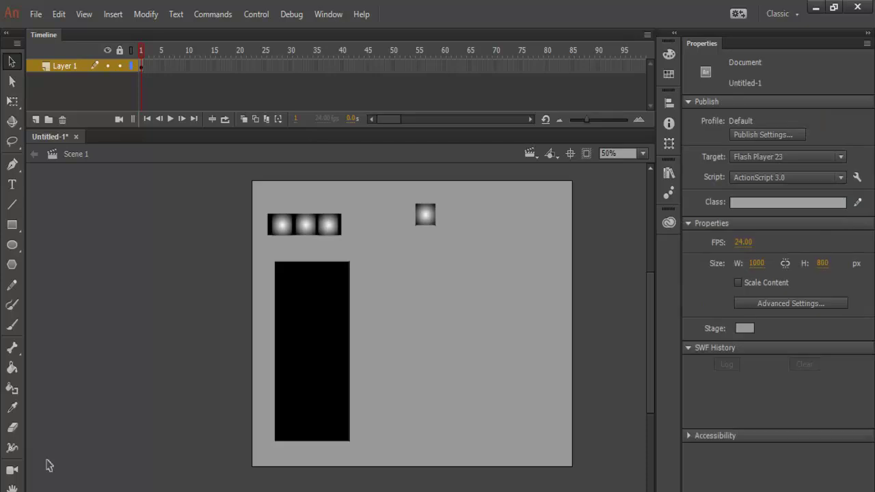
Group the wide black bar with its three gradient squares.
left_click_drag(253, 259, 266, 237)
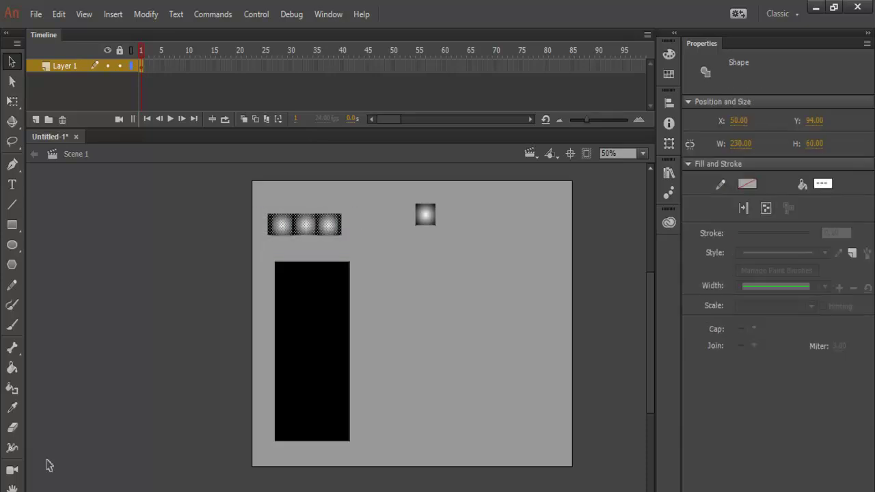
key("ctrl+g")
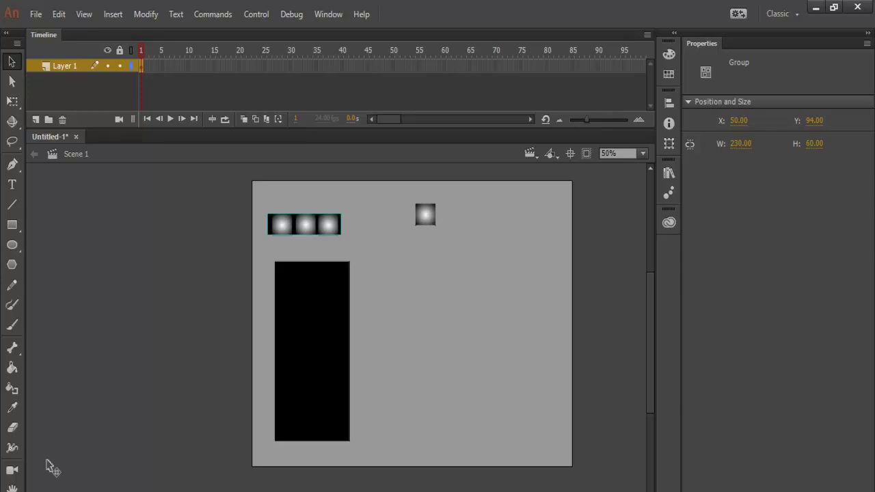
left_click(49, 465)
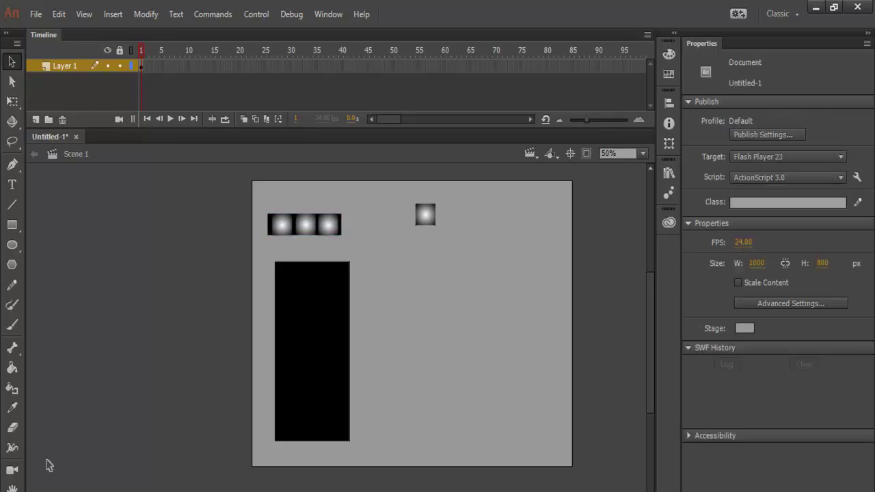
Duplicate the grouped row of squares and place the copy near the top of the tall black rectangle.
key("ctrl+v")
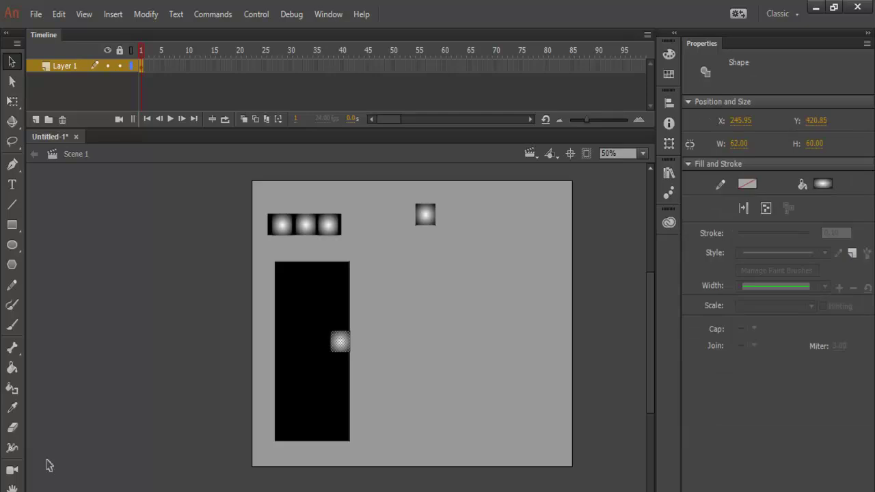
key("ctrl+z")
key("ctrl+z")
key("ctrl+v")
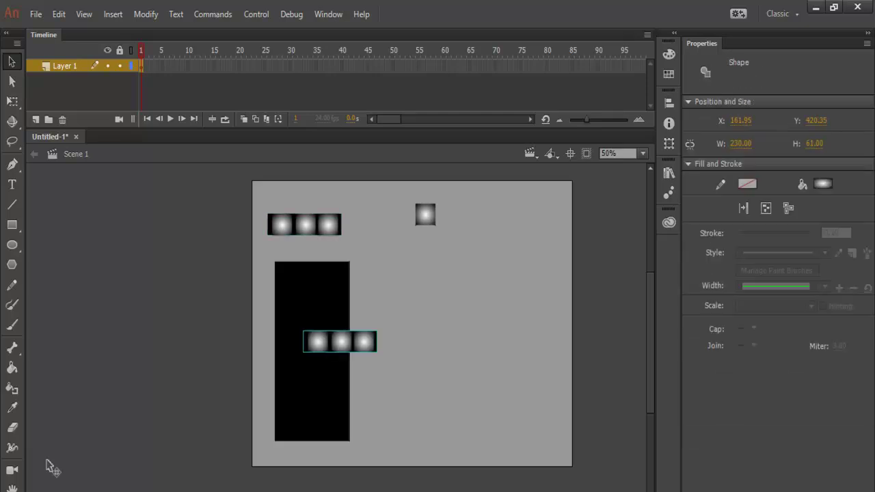
left_click_drag(341, 342, 314, 287)
left_click(48, 465)
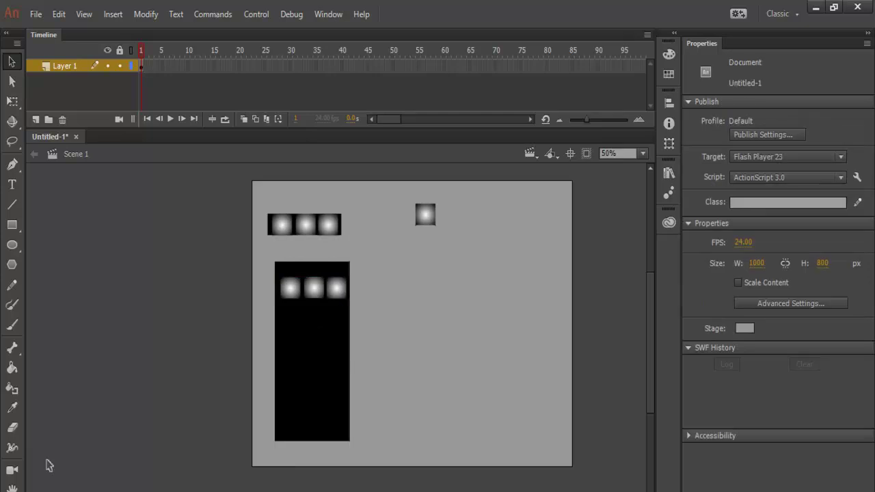
Paste two more copies of the grouped row, stacked evenly below the first on the tall black rectangle.
key("ctrl+v")
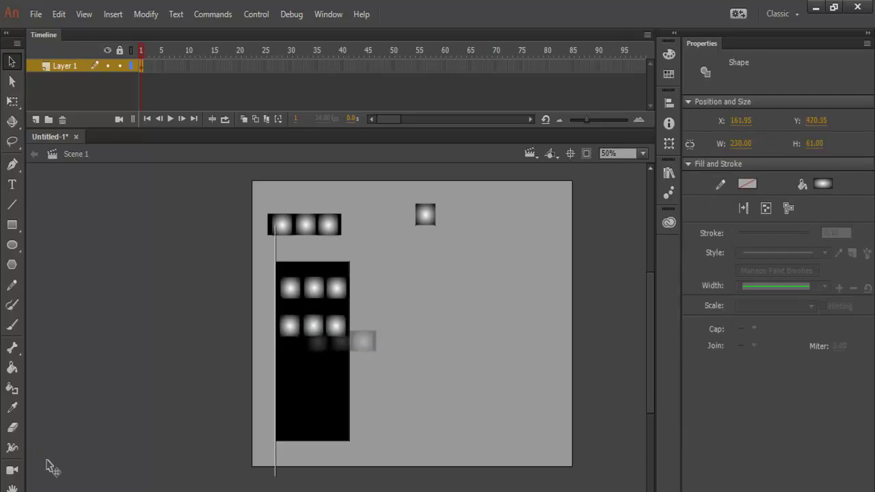
left_click(50, 467)
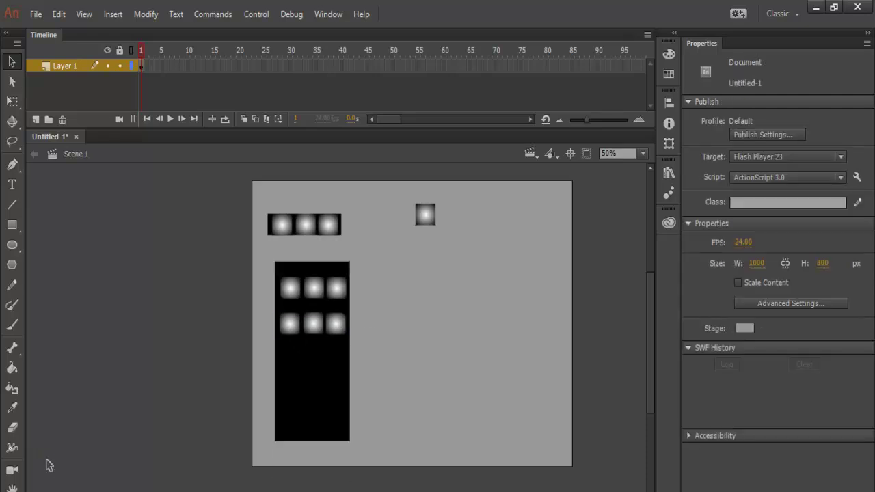
key("ctrl+v")
mouse_move(341, 342)
left_mouse_down()
mouse_move(300, 371)
mouse_move(313, 361)
left_mouse_up()
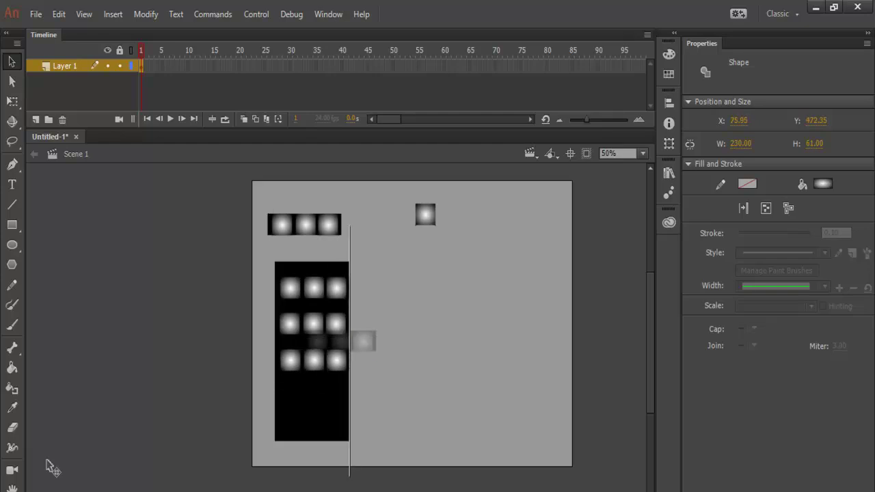
left_click(50, 467)
Paste a fourth copy of the row and place it below the other three, at X 75.95, Y 578.30.
key("ctrl+v")
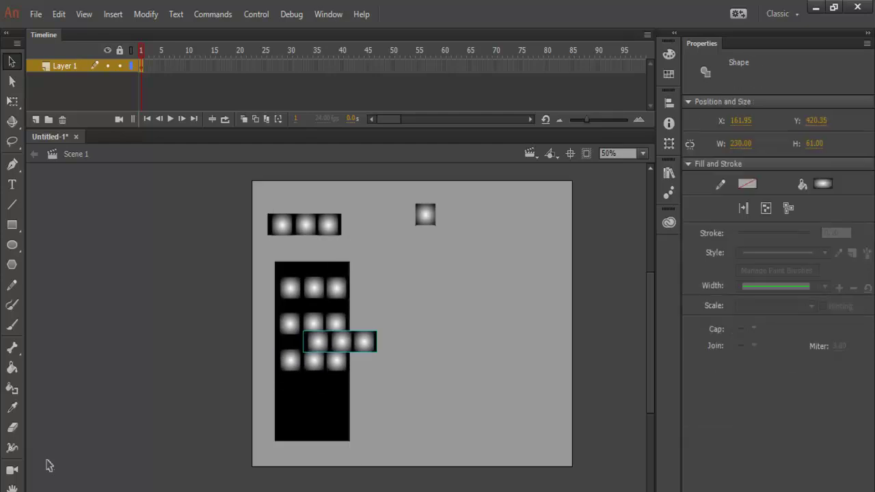
left_click_drag(340, 342, 313, 396)
key("shift+Up")
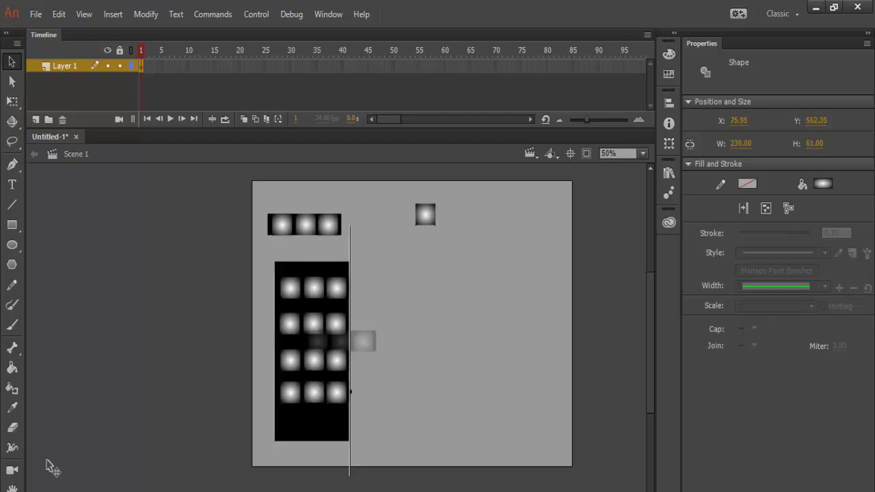
key("Down")
key("Down")
key("Down")
key("Down")
key("Down")
key("Down")
key("Down")
key("Down")
key("Down")
key("Down")
key("Down")
key("Down")
key("Down")
key("Down")
key("Down")
key("Down")
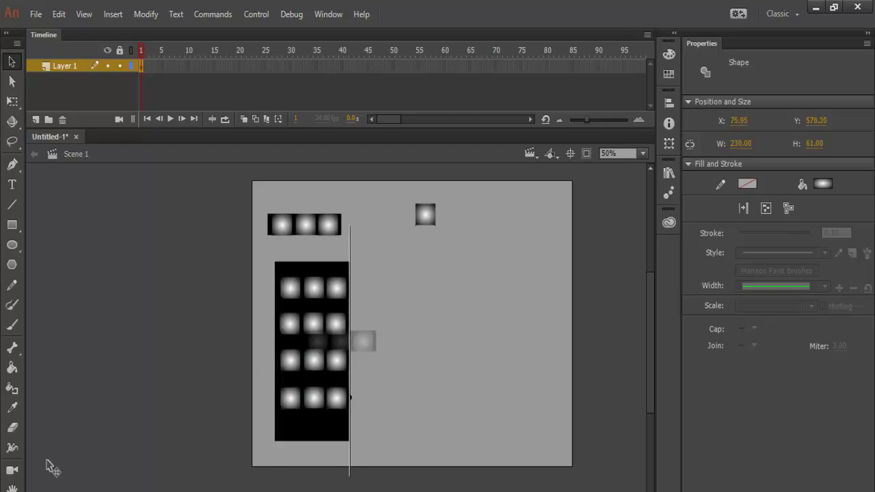
left_click(49, 466)
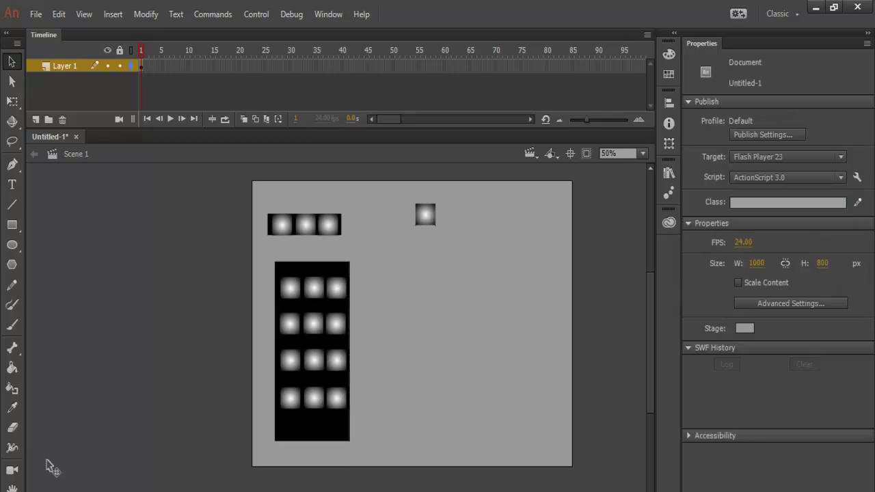
Move the original grouped row onto the upper edge of the tall rectangle, at X 75.95, Y 167.95.
mouse_move(305, 225)
left_mouse_down()
mouse_move(317, 247)
mouse_move(305, 251)
mouse_move(313, 251)
left_mouse_up()
left_click(50, 466)
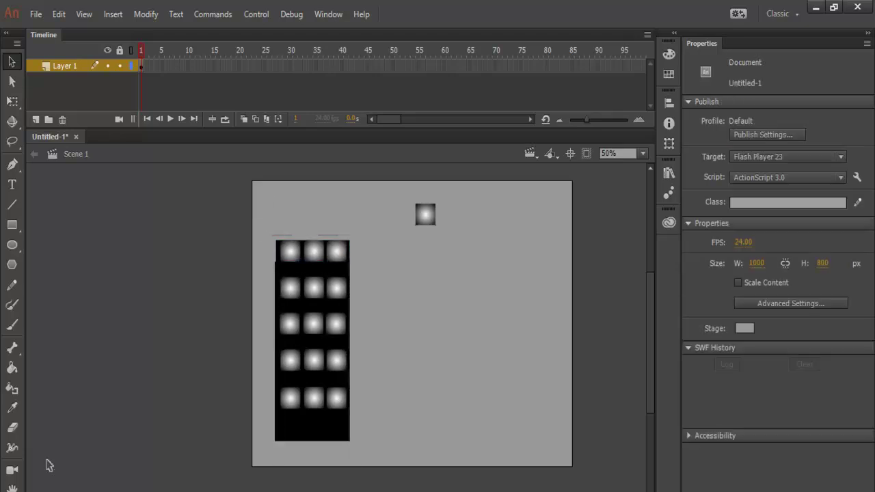
Try nudging the topmost row of squares 4 px to the left.
left_click(313, 251)
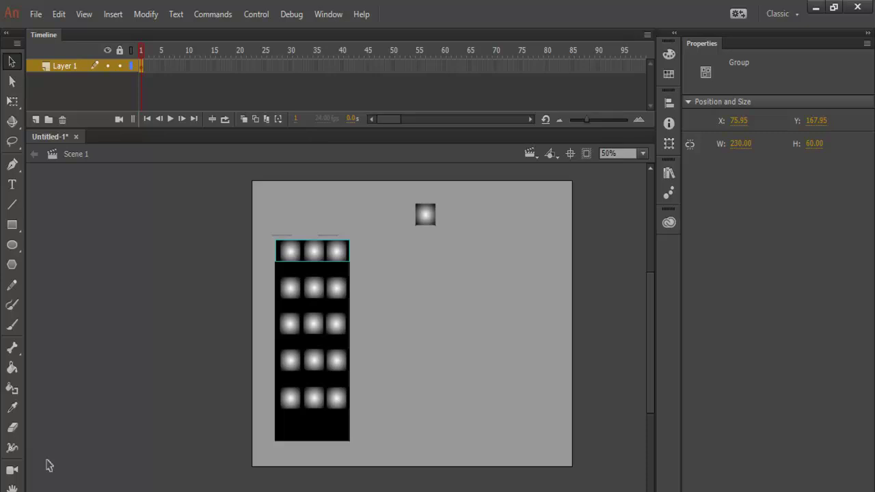
key("Left")
key("Left")
key("Left")
key("Left")
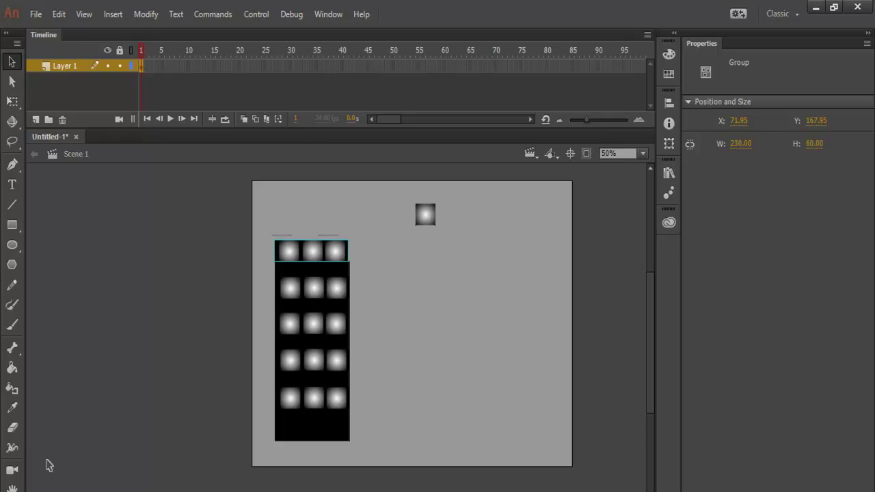
key("Right")
key("Right")
key("Right")
key("Right")
left_click(48, 466)
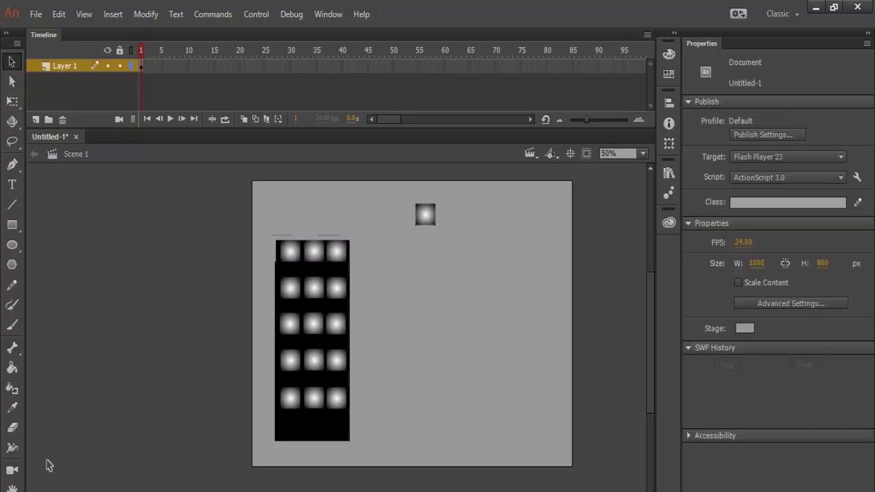
Move the single gradient square down to the middle of the empty stage and set its height to 80 px.
mouse_move(425, 215)
left_mouse_down()
mouse_move(424, 324)
mouse_move(382, 412)
mouse_move(312, 441)
mouse_move(313, 421)
mouse_move(399, 400)
mouse_move(425, 338)
left_mouse_up()
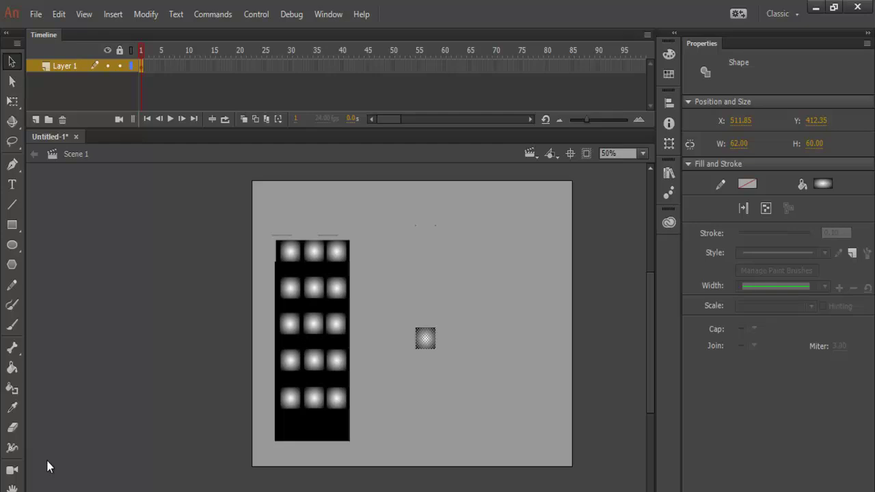
left_click(810, 144)
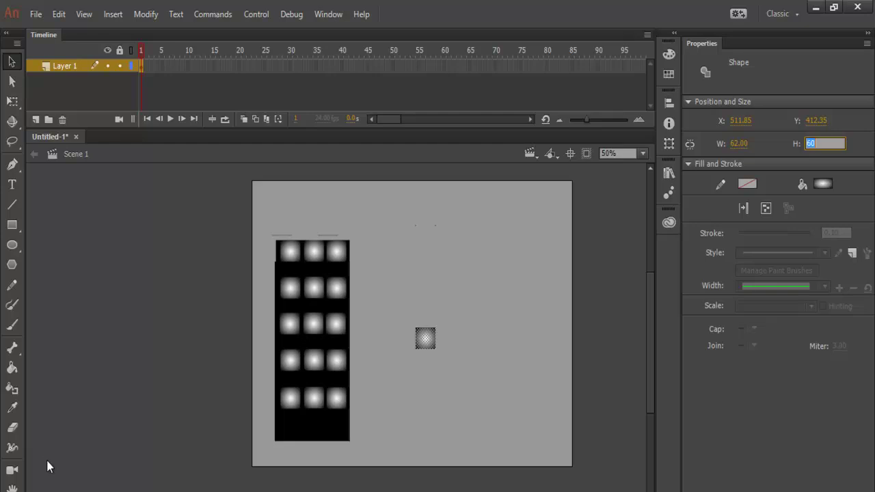
type("80")
key("Return")
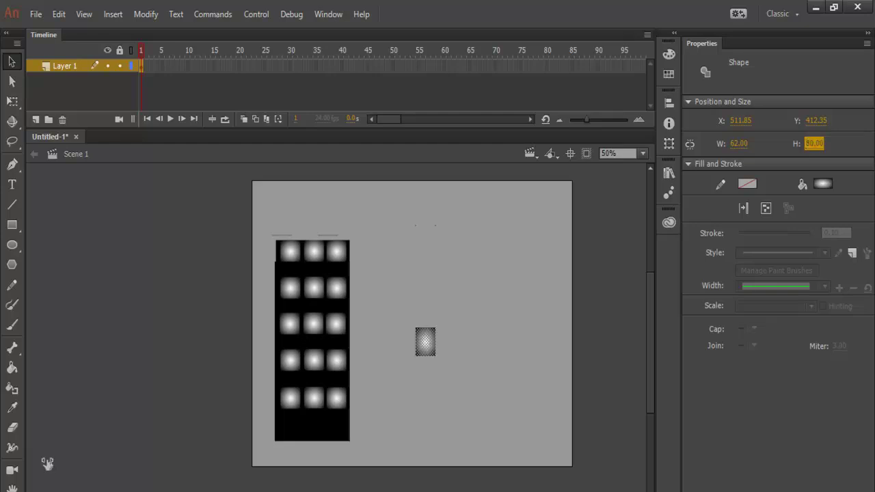
Place the 80 px tall gradient shape as a door at the base of the building, centred below the windows.
left_click_drag(461, 313, 409, 394)
left_click_drag(425, 341, 313, 427)
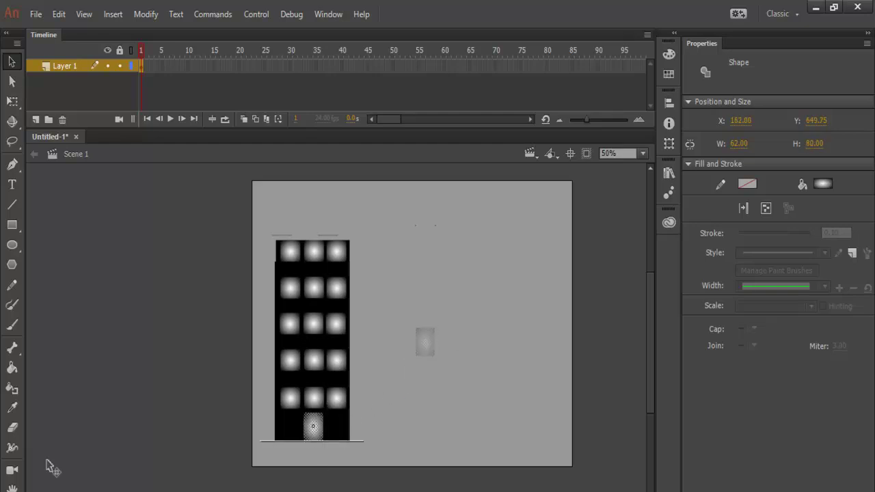
left_click(48, 465)
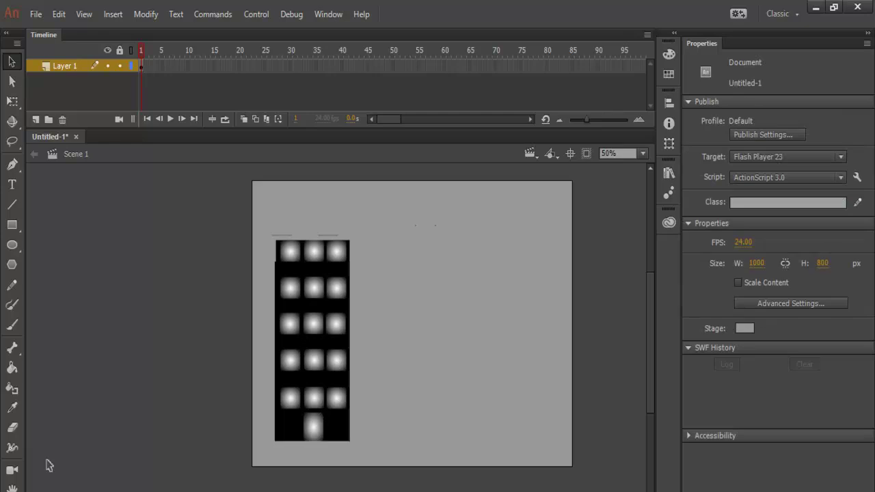
Group the tall rectangle, window rows and door into one building and shift it to X 68, Y 154.
mouse_move(402, 213)
left_mouse_down()
mouse_move(317, 444)
mouse_move(246, 471)
mouse_move(269, 463)
left_mouse_up()
left_click(48, 465)
key("ctrl+a")
key("ctrl+b")
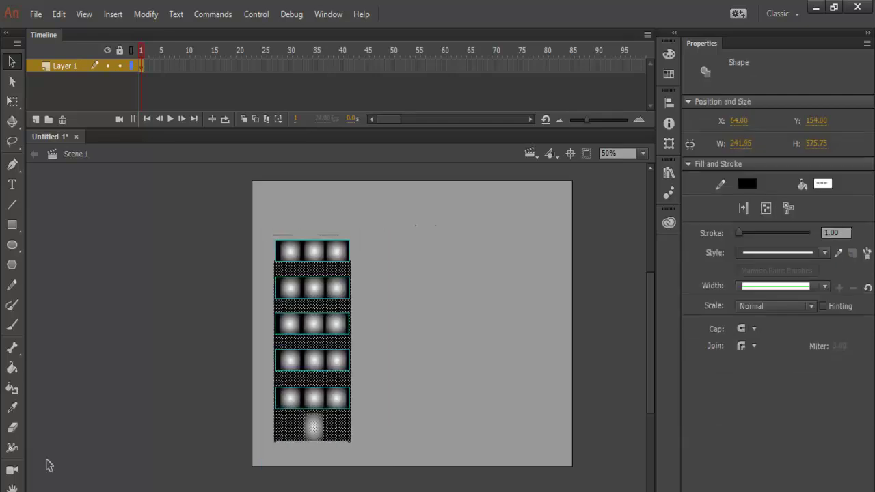
key("ctrl+g")
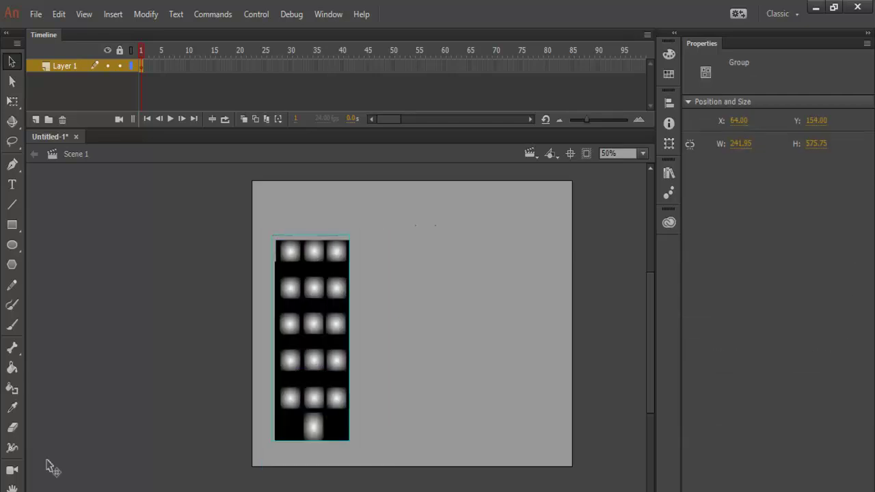
left_click_drag(313, 341, 333, 357)
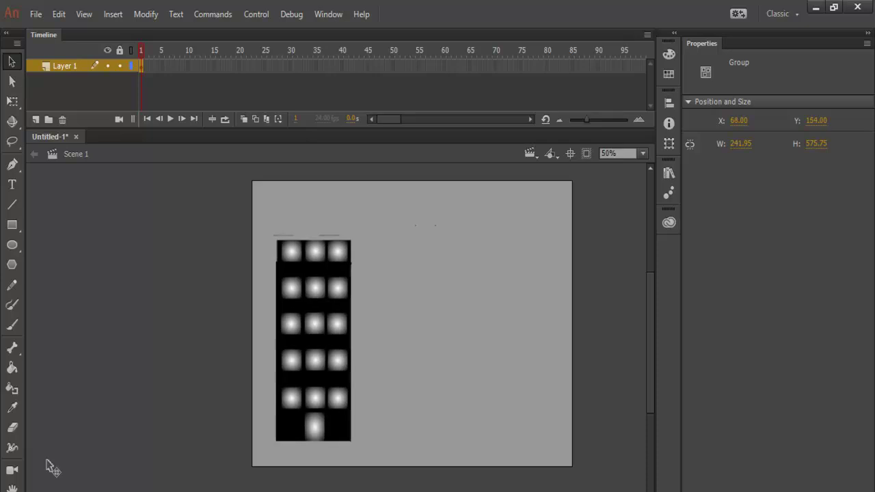
left_click(49, 466)
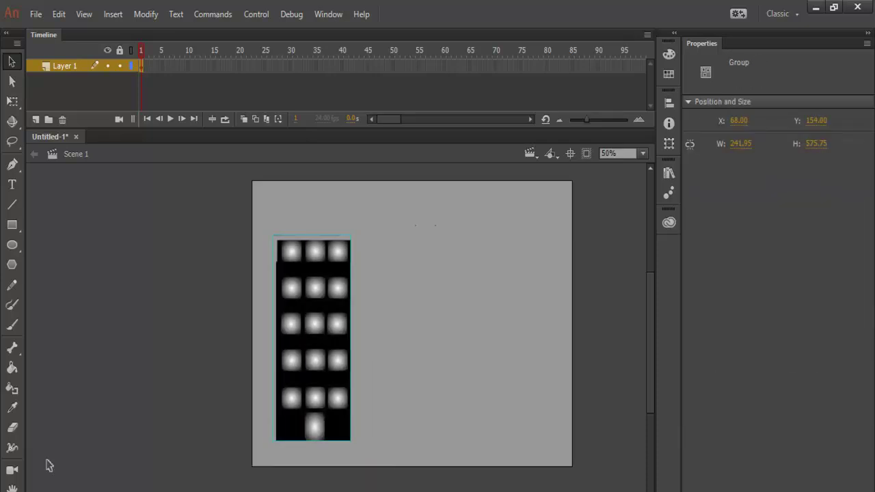
Duplicate the building group and place the copy near the stage's right edge, at X 737.80, Y 163.
left_click(49, 465)
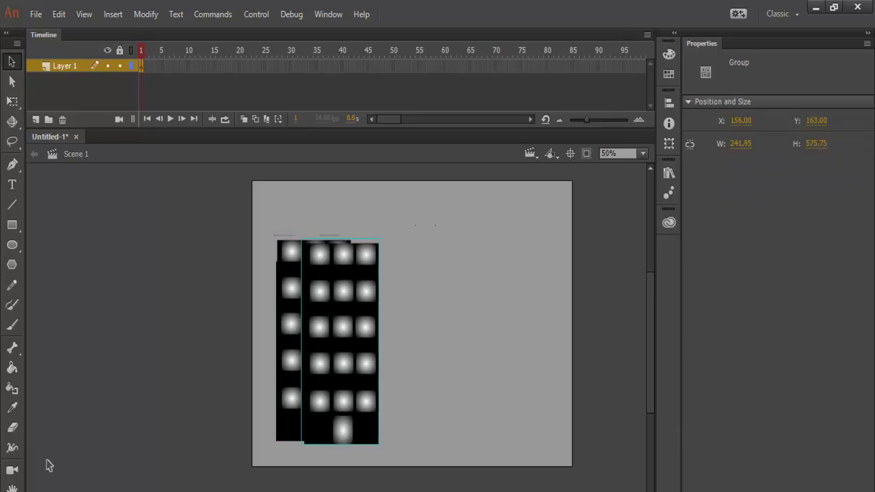
mouse_move(341, 344)
left_mouse_down()
mouse_move(410, 331)
mouse_move(508, 332)
mouse_move(516, 344)
left_mouse_up()
key("Right")
key("Right")
key("Right")
key("Right")
key("Right")
key("Right")
key("Right")
key("Right")
key("Right")
key("Right")
key("Right")
key("Right")
key("Right")
key("Right")
key("Right")
key("Right")
key("Right")
key("Right")
key("Right")
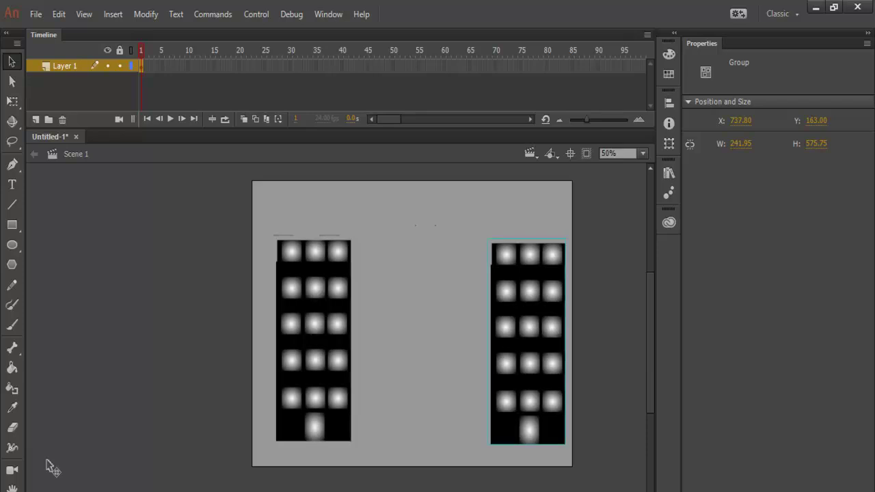
Move the original building group closer to the stage's left edge, to about X 26, keeping Y at 154.
mouse_move(374, 242)
left_mouse_down()
mouse_move(349, 467)
mouse_move(257, 490)
left_mouse_up()
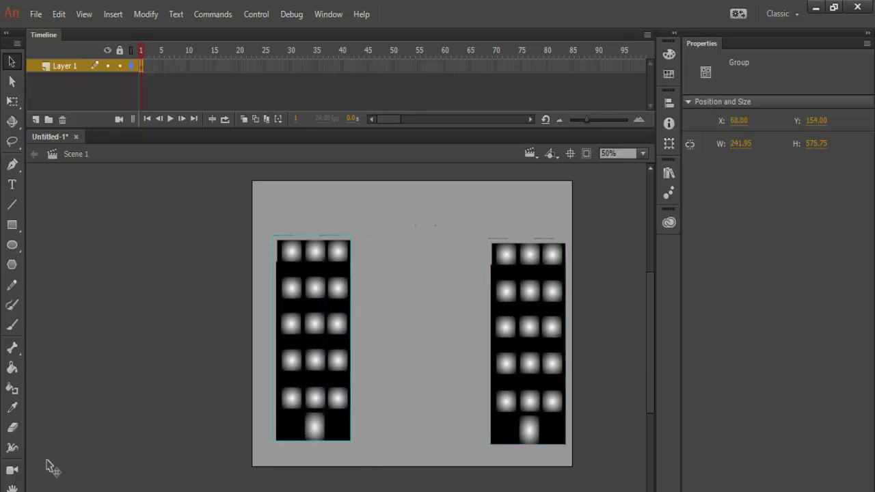
left_click_drag(314, 342, 305, 341)
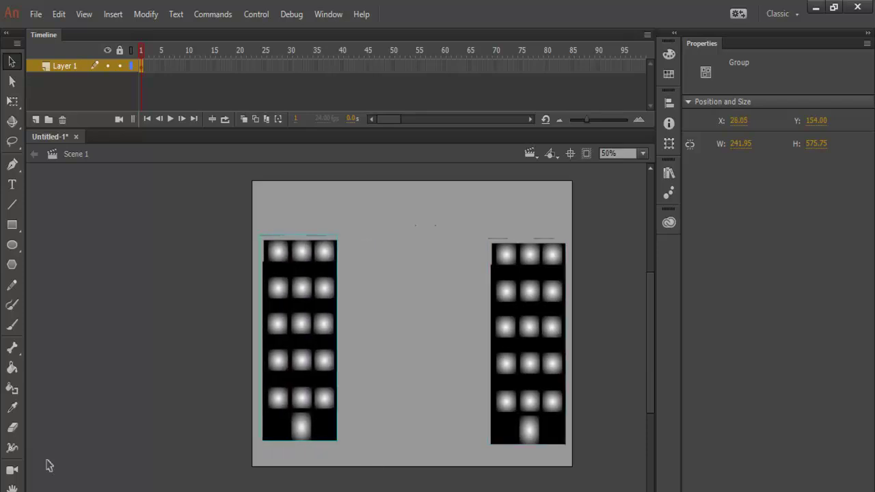
Duplicate the building group and place the copy just beside the original building, at X 315.95, Y 163.
left_click(48, 466)
key("ctrl+v")
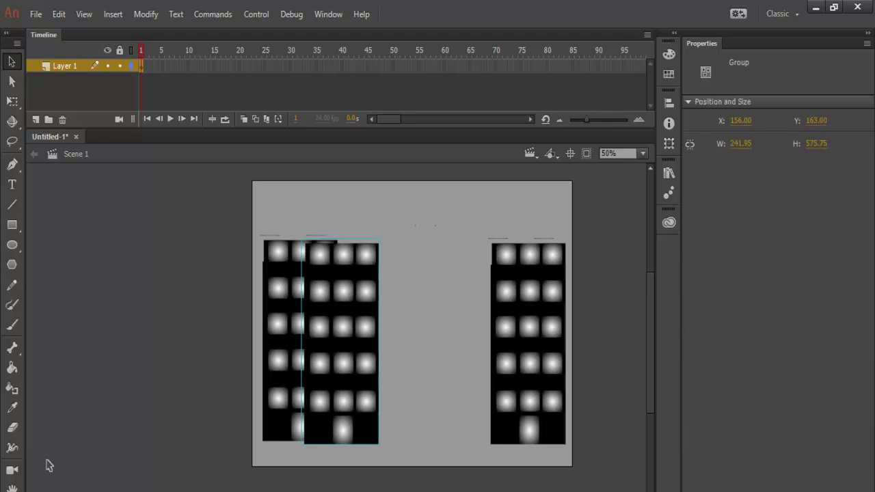
mouse_move(340, 344)
left_mouse_down()
mouse_move(398, 332)
mouse_move(391, 345)
left_mouse_up()
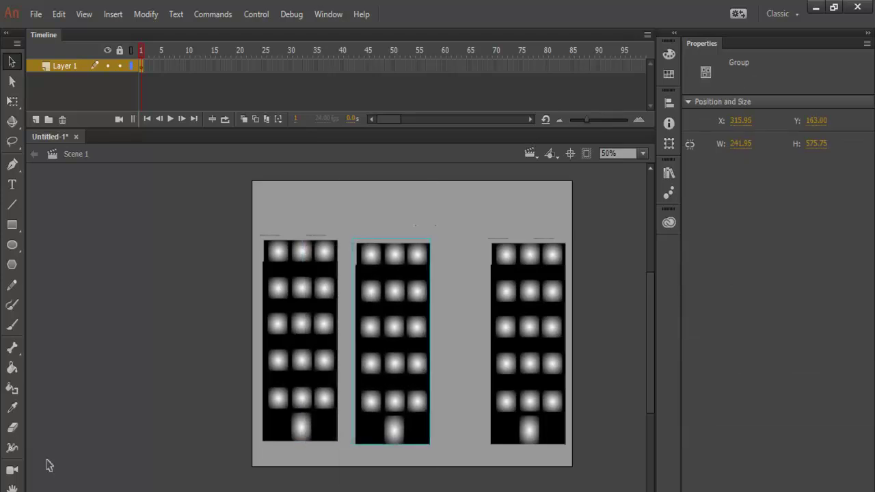
Scale the middle building copy down about its centre to 165.90 × 391.70 px.
key("q")
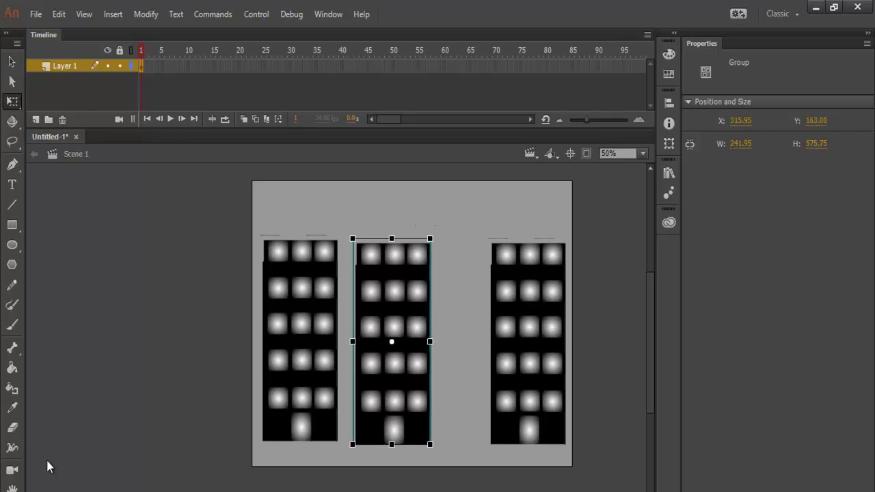
mouse_move(352, 239)
left_mouse_down()
mouse_move(374, 293)
mouse_move(365, 272)
left_mouse_up()
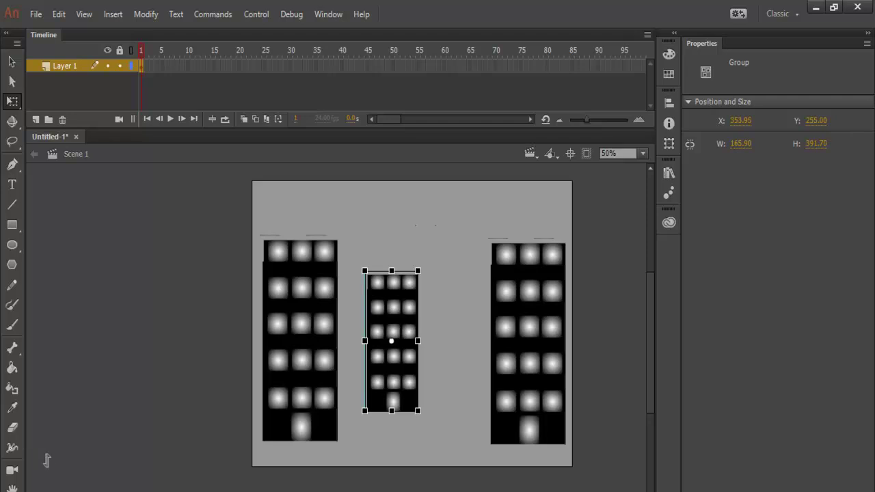
key("v")
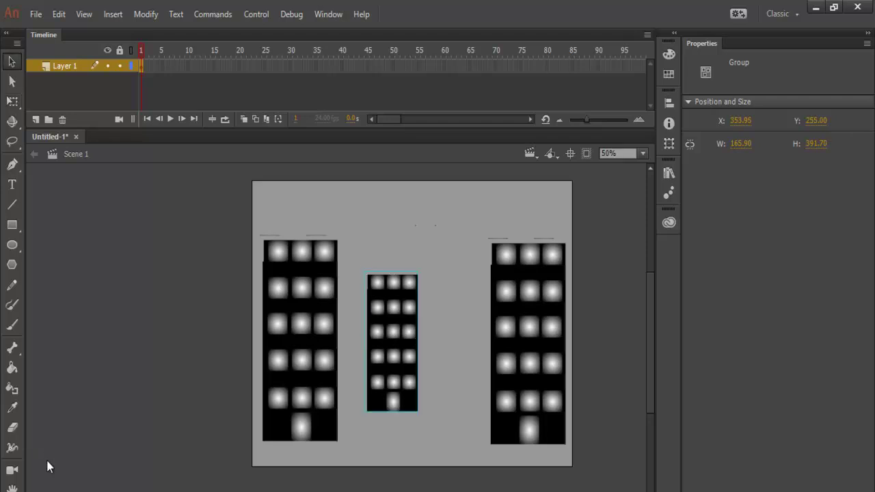
left_click(48, 465)
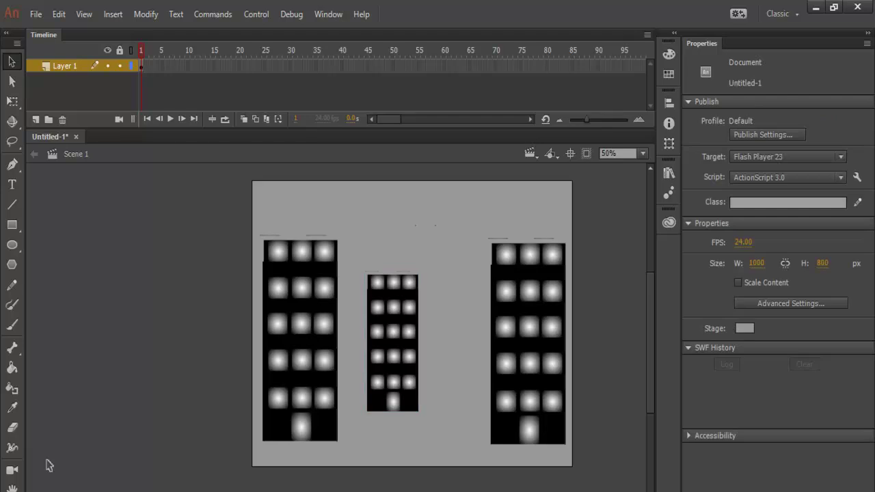
Duplicate the smaller building and place one beside each tall building, the one next to the original at X 289.95, Y 255.
key("ctrl+v")
mouse_move(393, 342)
left_mouse_down()
mouse_move(462, 334)
mouse_move(456, 342)
left_mouse_up()
left_click_drag(342, 342, 372, 342)
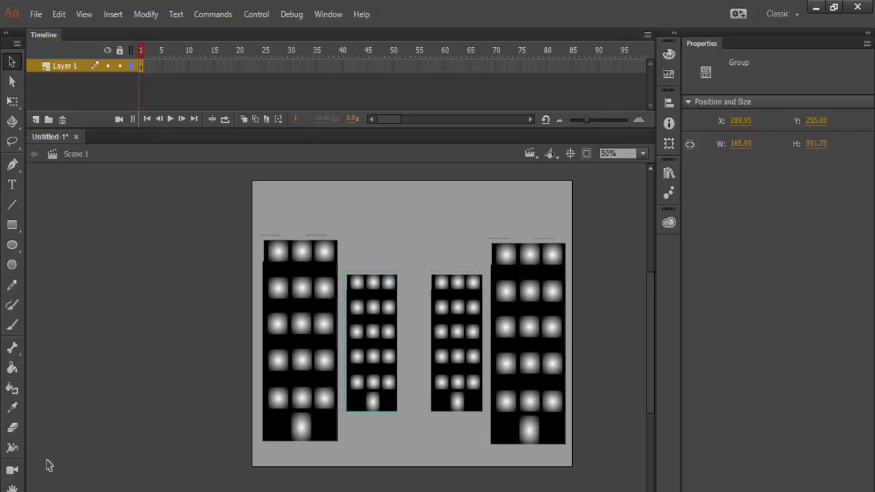
Add a third smaller building copy and place it above the gap between the two small ones, at X 407.95, Y 21.05.
left_click(49, 466)
key("ctrl+shift+v")
left_click_drag(342, 341, 413, 262)
Shrink the third copy to 38.00 × 181.80 px and move it between the two small buildings, at X 473.85, Y 341.95.
key("q")
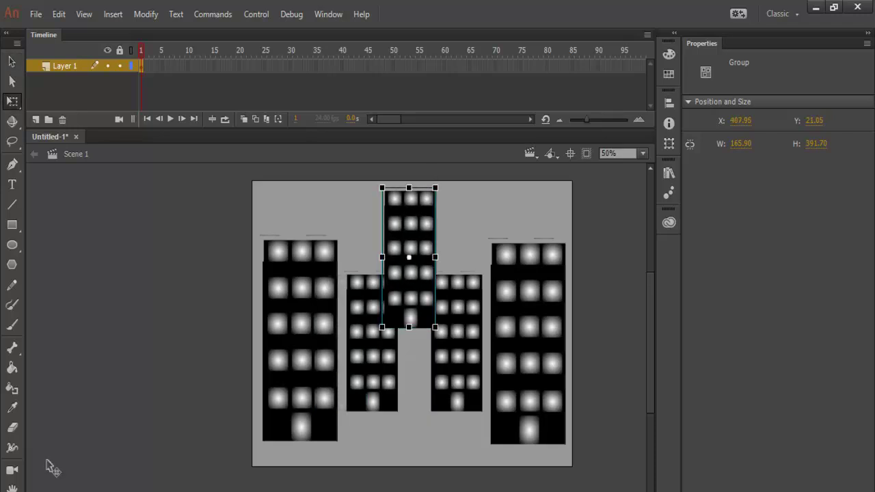
left_click_drag(382, 188, 403, 227)
key("ctrl+z")
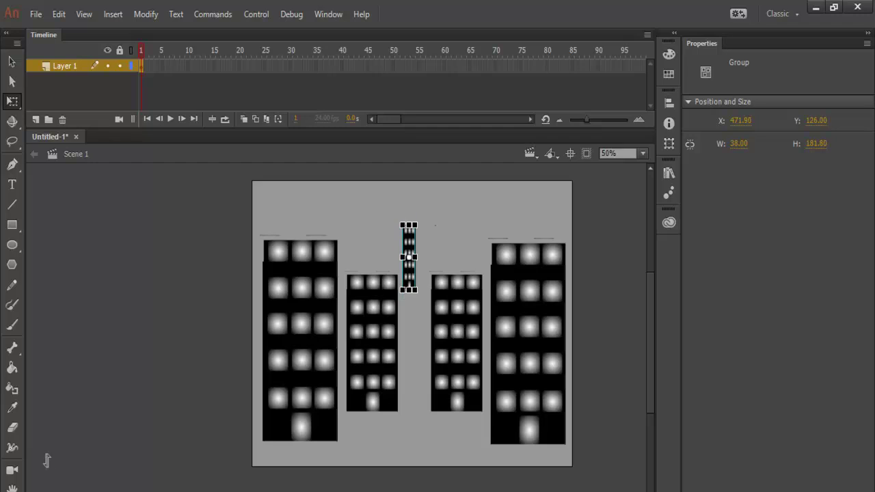
left_click(11, 61)
mouse_move(408, 259)
left_mouse_down()
mouse_move(424, 335)
mouse_move(408, 335)
left_mouse_up()
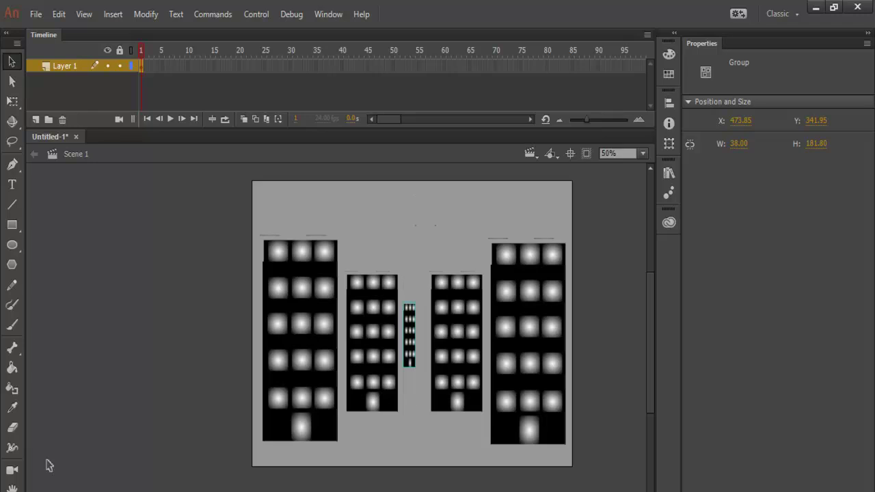
Widen the tiny centre building to 66 px about its centre, keeping its height.
left_click(49, 466)
key("ctrl+z")
key("q")
left_click(12, 101)
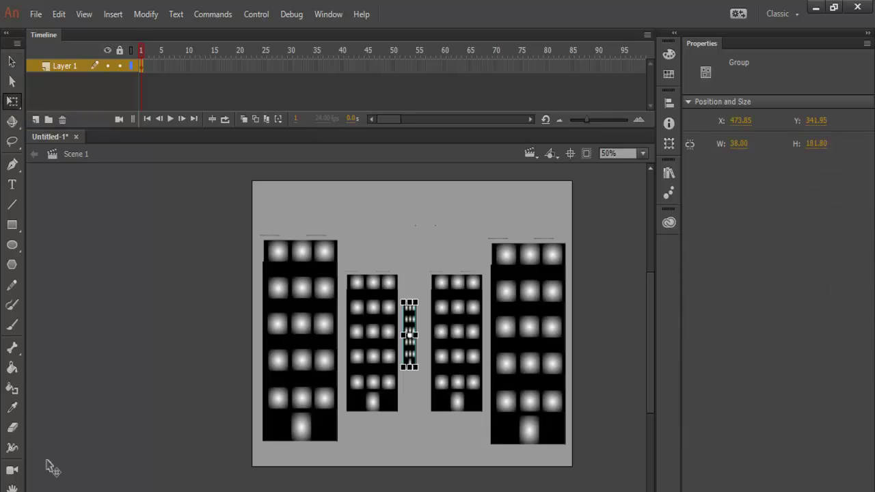
left_click_drag(415, 335, 420, 335)
key("ctrl+z")
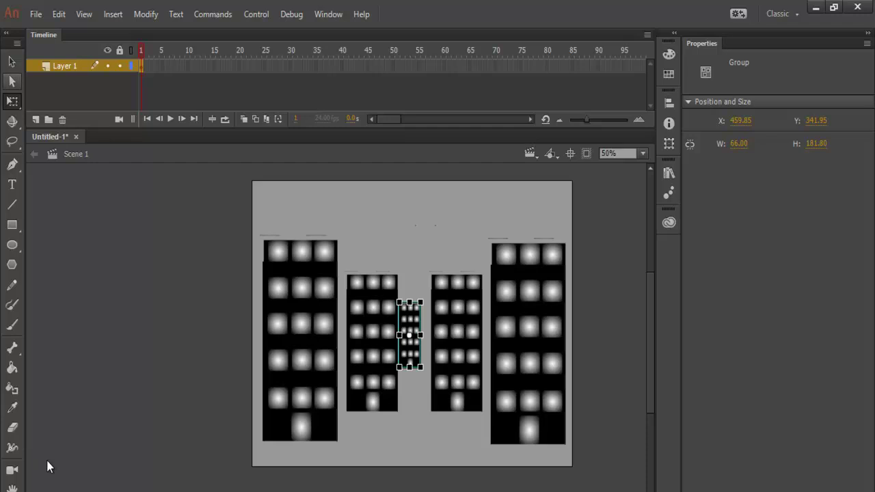
key("v")
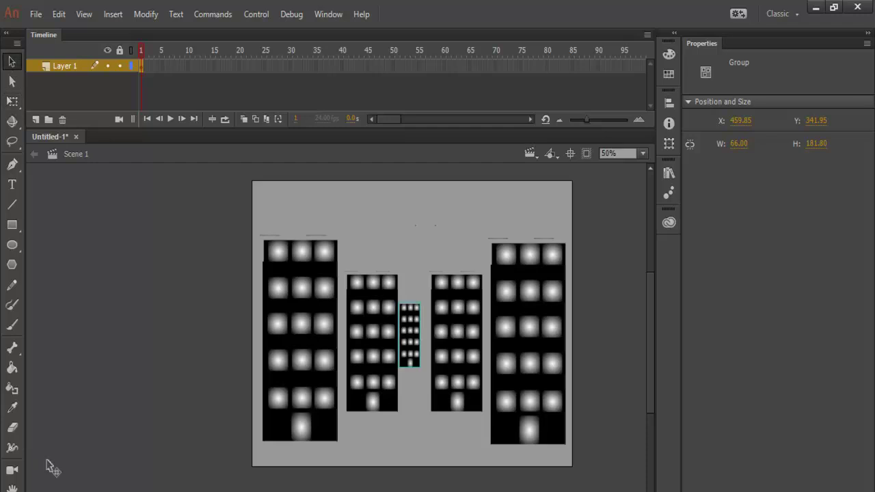
Nudge the tiny building to X 479.85, Y 385.95, midway between its neighbours, and deselect it.
key("Right")
key("Right")
key("Right")
key("Right")
key("Right")
key("Right")
key("Right")
key("Right")
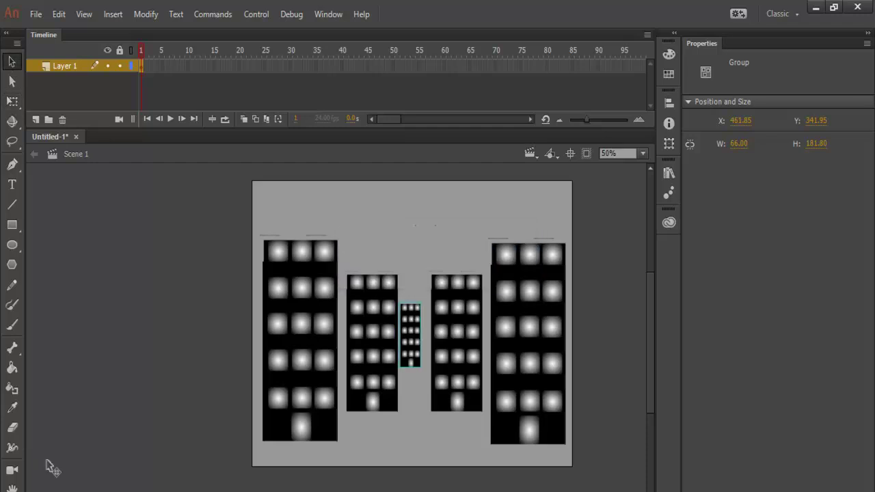
key("Right")
key("Right")
key("Right")
key("Right")
key("Right")
key("Right")
key("Right")
key("Right")
key("Right")
key("Right")
key("Right")
key("Right")
key("Down")
key("Down")
key("Down")
key("Down")
key("Down")
key("Down")
key("Down")
key("Down")
key("Down")
key("Down")
key("Down")
key("Down")
key("Down")
key("Down")
key("Down")
key("Down")
key("Down")
key("Down")
key("Down")
key("Down")
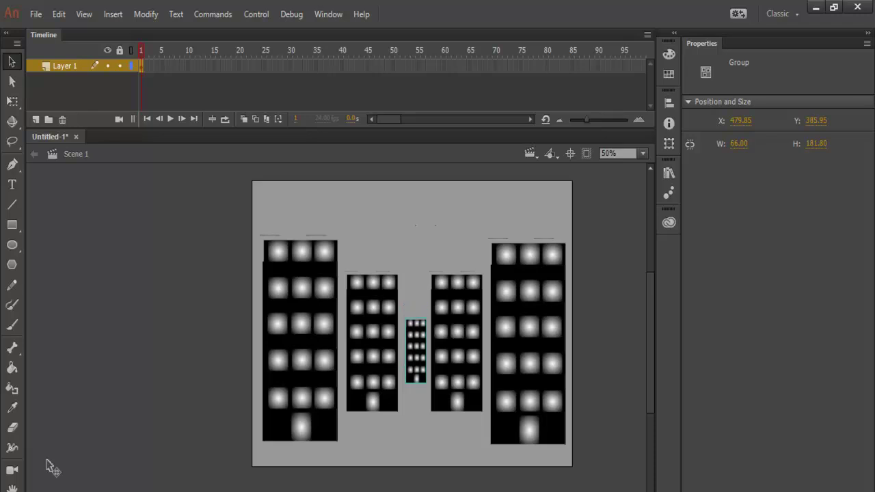
left_click(48, 464)
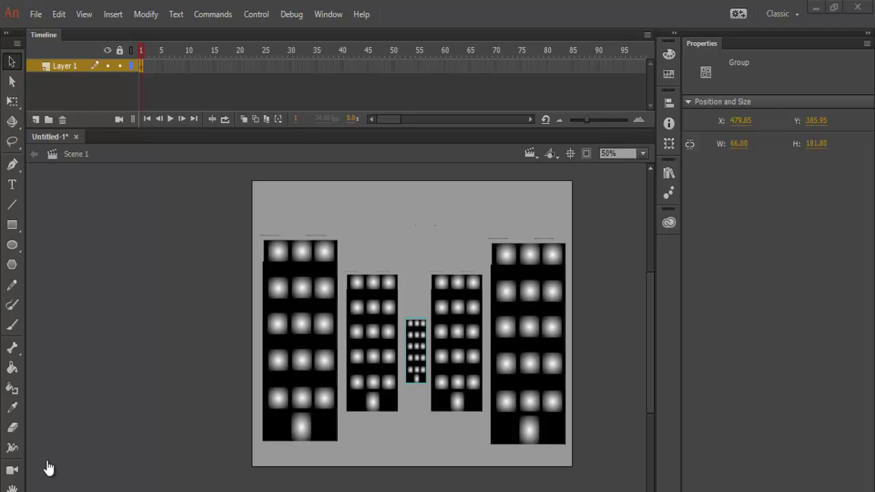
Change the stage colour to dark grey in the document settings.
right_click(395, 224)
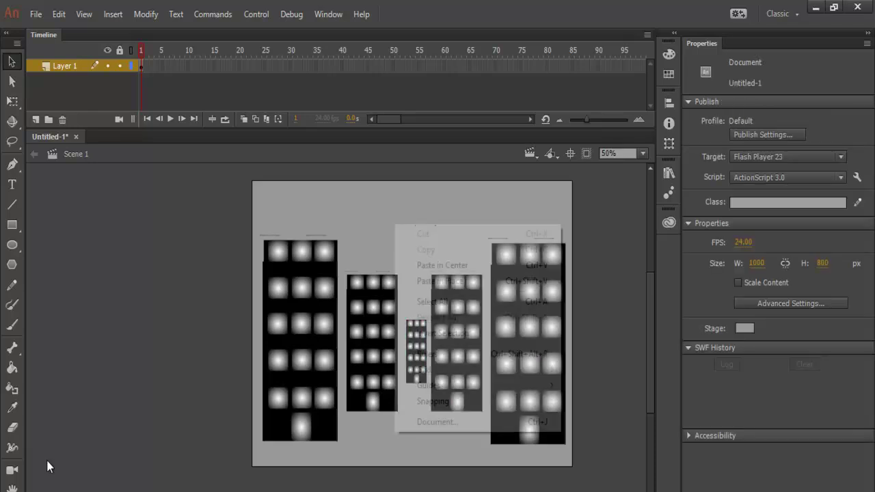
key("Return")
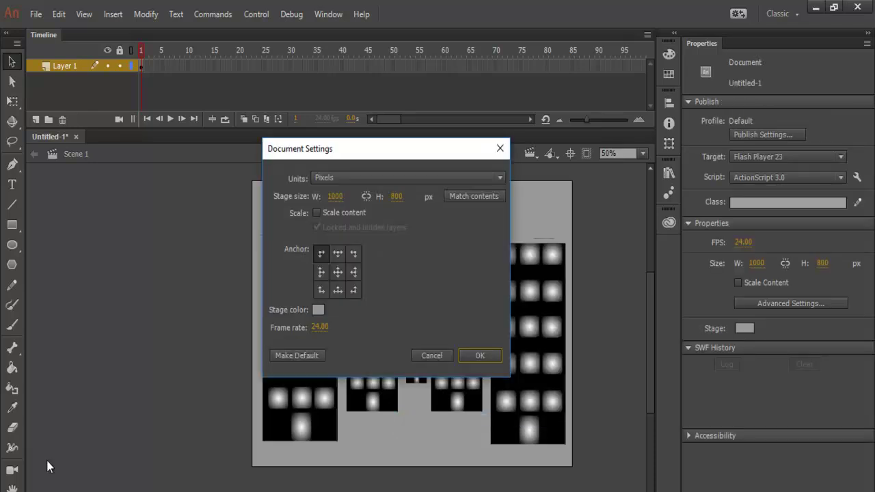
left_click(319, 310)
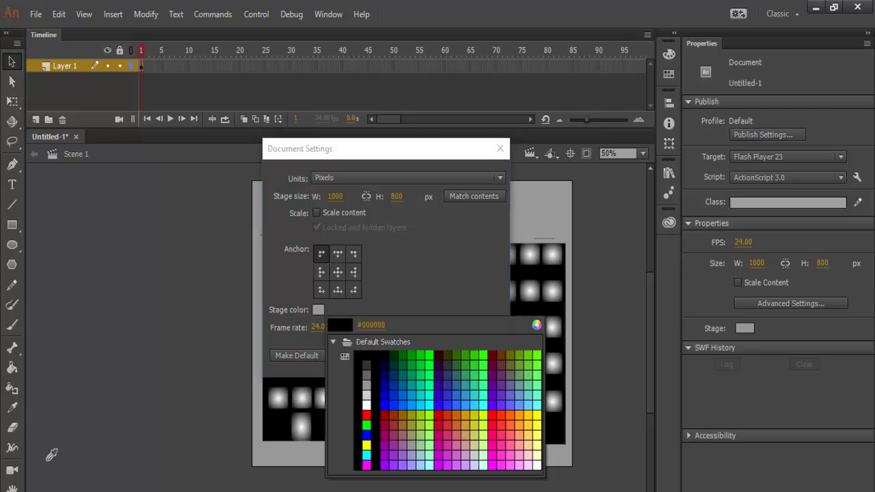
left_click(48, 463)
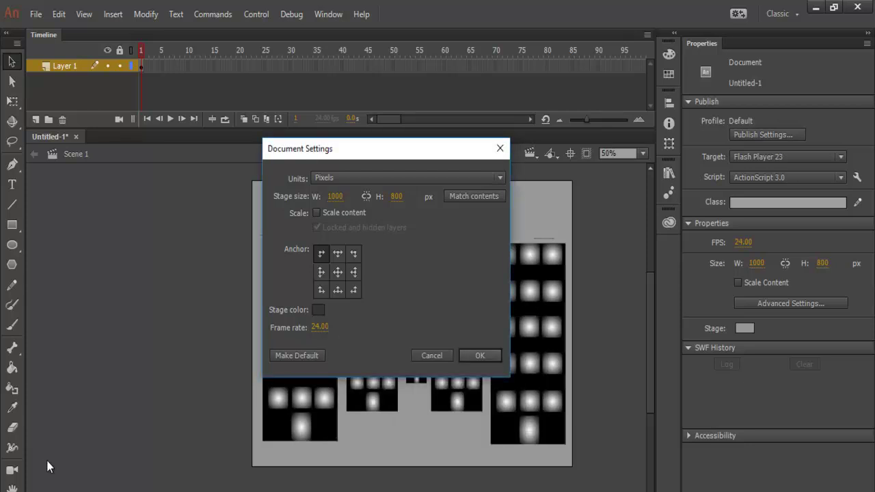
key("Return")
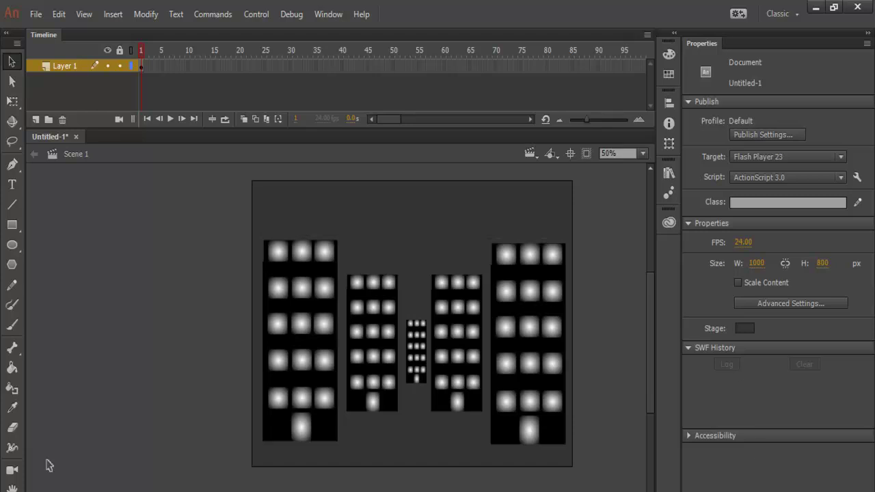
Change the stage colour to black (#000000) in the document settings.
right_click(407, 239)
key("Down")
key("Down")
key("Return")
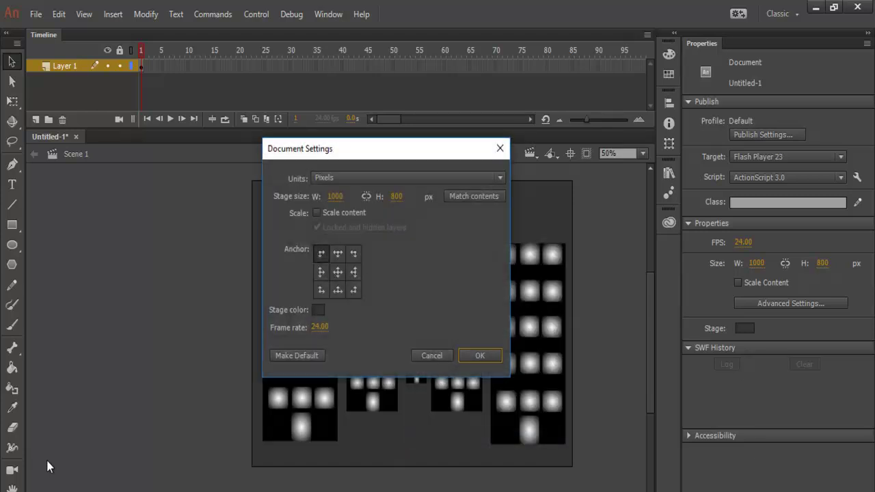
left_click(318, 309)
key("Return")
key("Tab")
key("Tab")
key("Return")
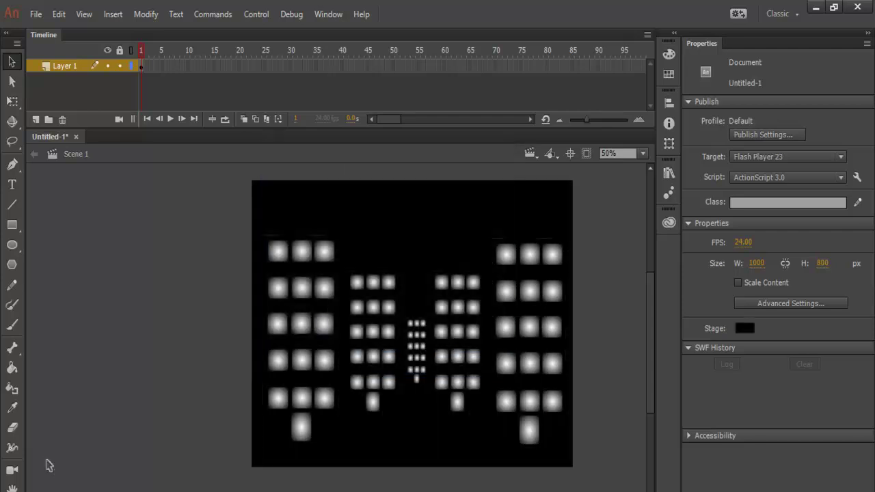
Reopen the document settings and choose dark grey #333333 as the stage colour.
key("shift+F10")
key("Down")
key("Down")
key("Down")
key("Down")
key("Down")
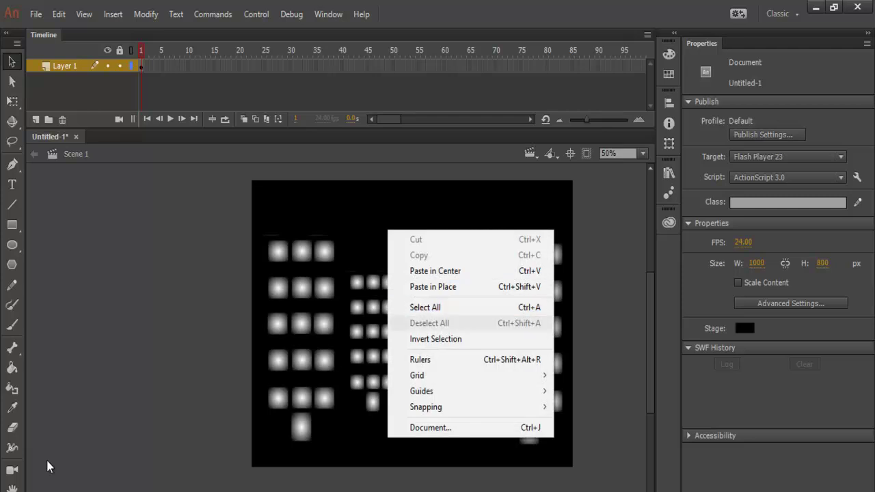
key("Up")
key("Return")
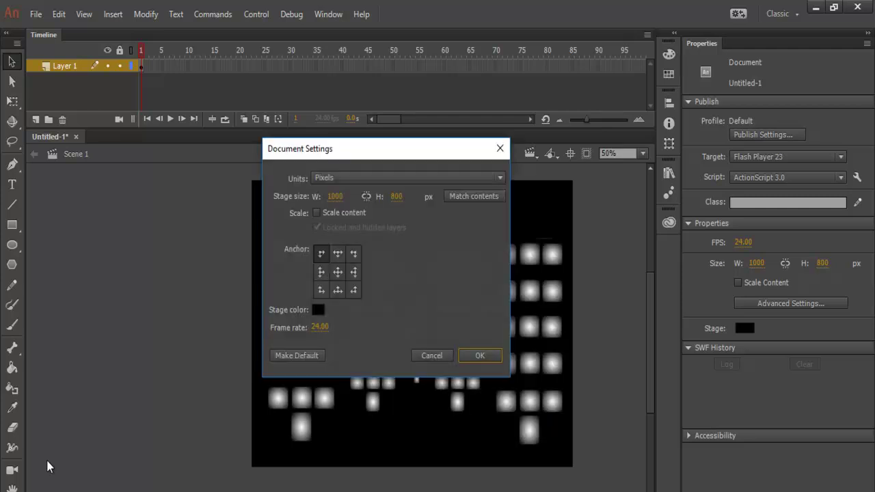
left_click(318, 309)
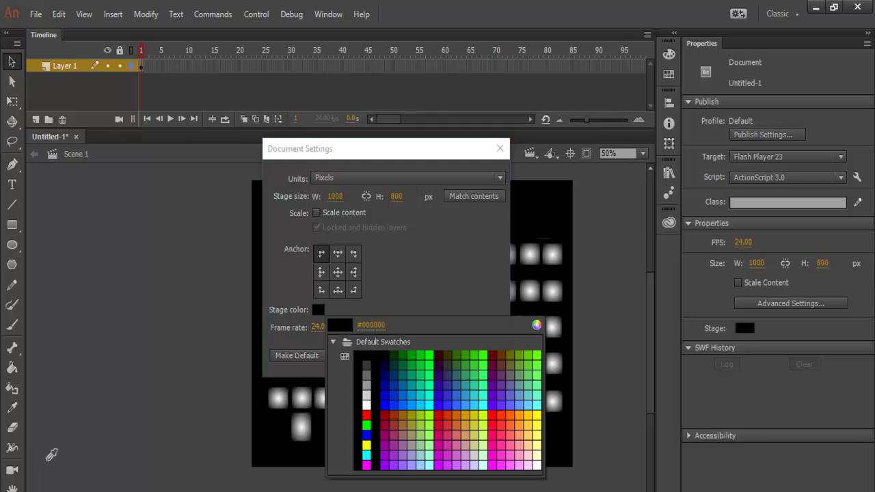
left_click(48, 467)
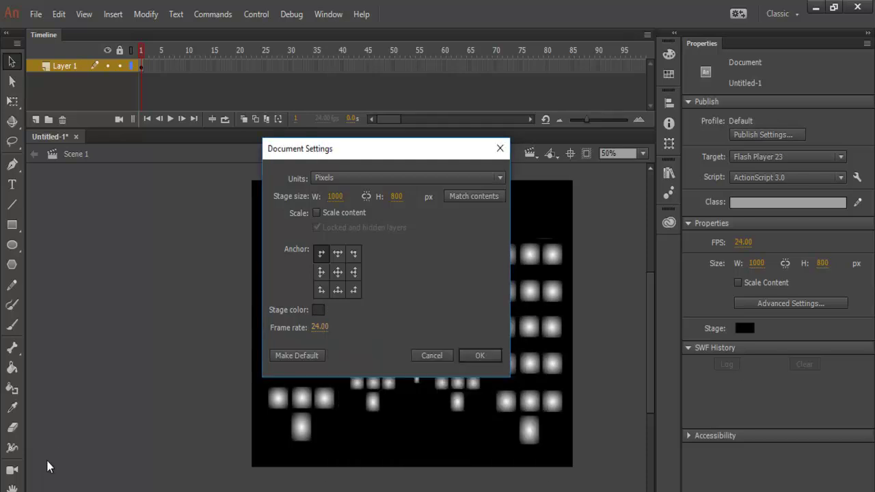
Replace the stage colour's hex value with 222222 and apply the document settings.
key("space")
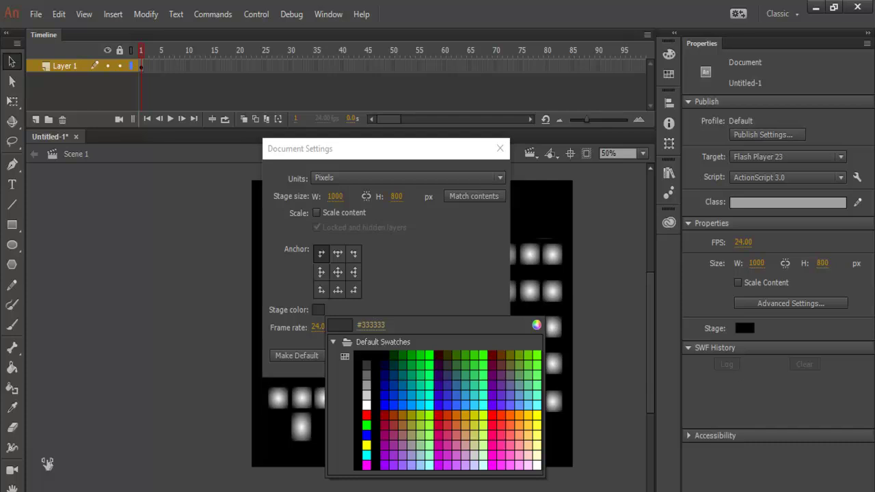
left_click(371, 325)
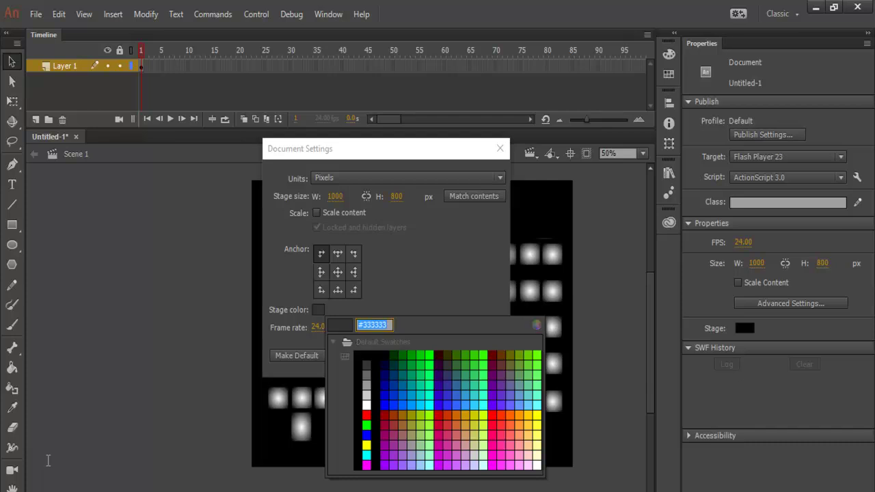
type("444444")
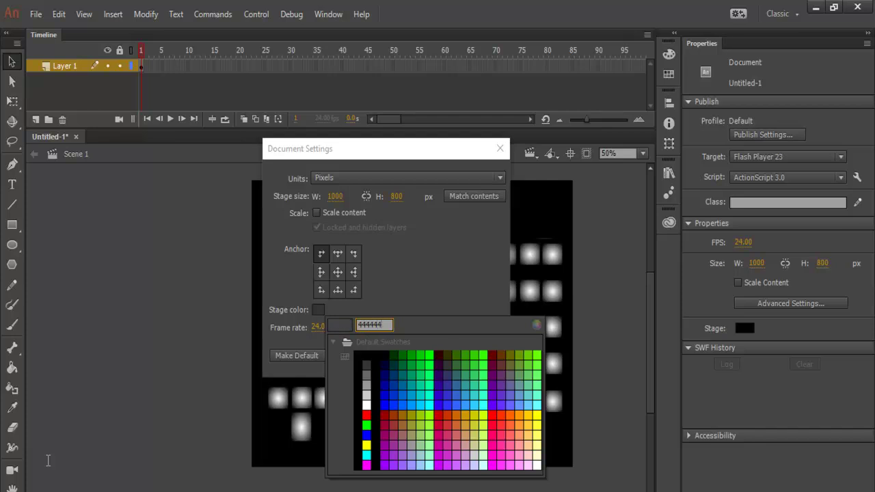
key("BackSpace")
key("BackSpace")
key("BackSpace")
key("BackSpace")
key("BackSpace")
key("BackSpace")
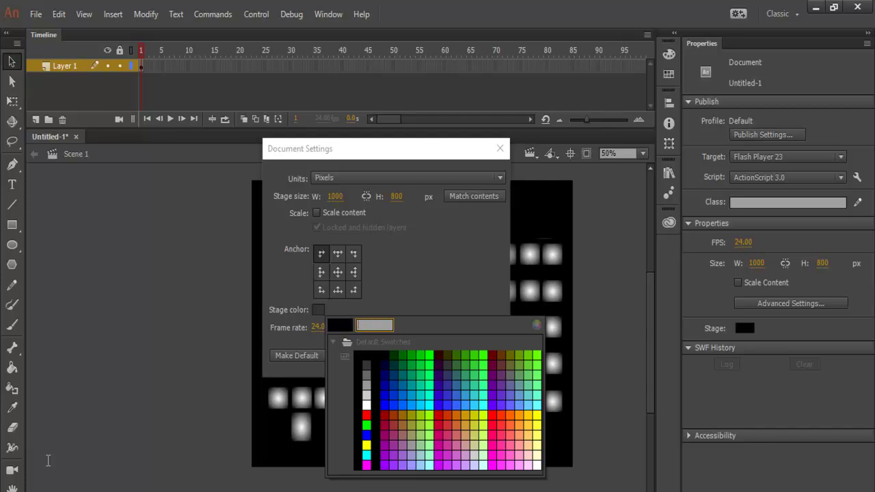
type("222222")
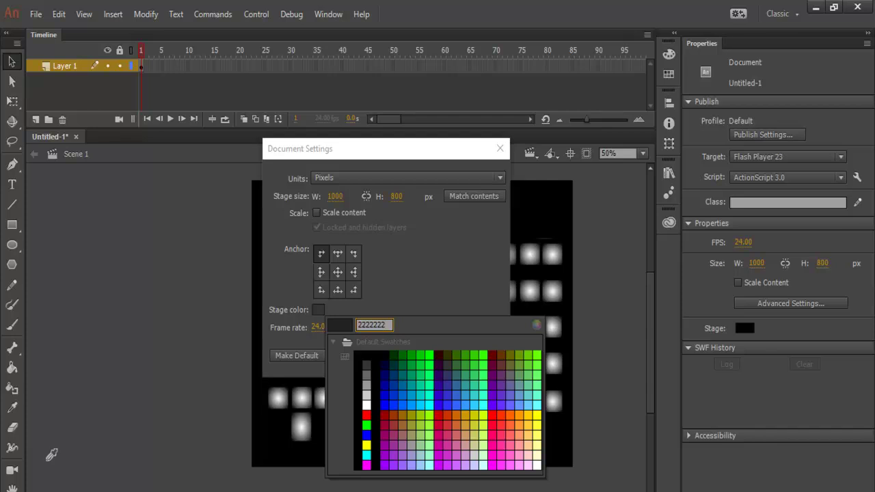
key("Return")
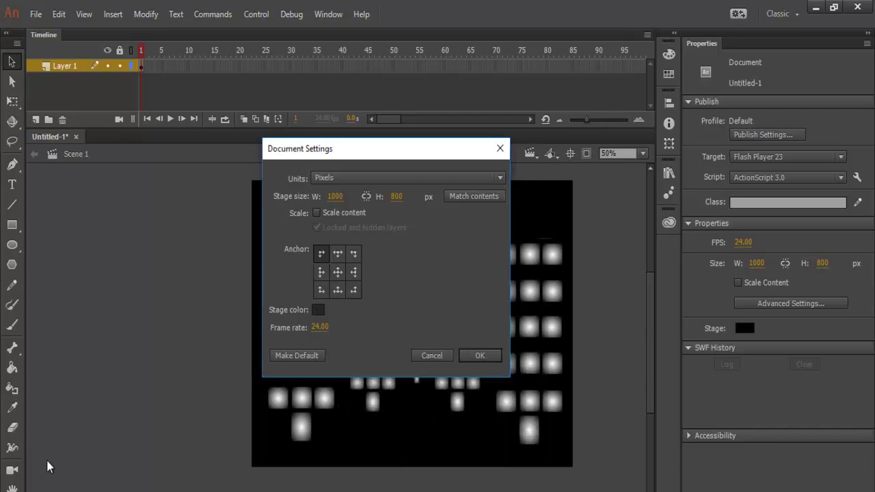
key("Return")
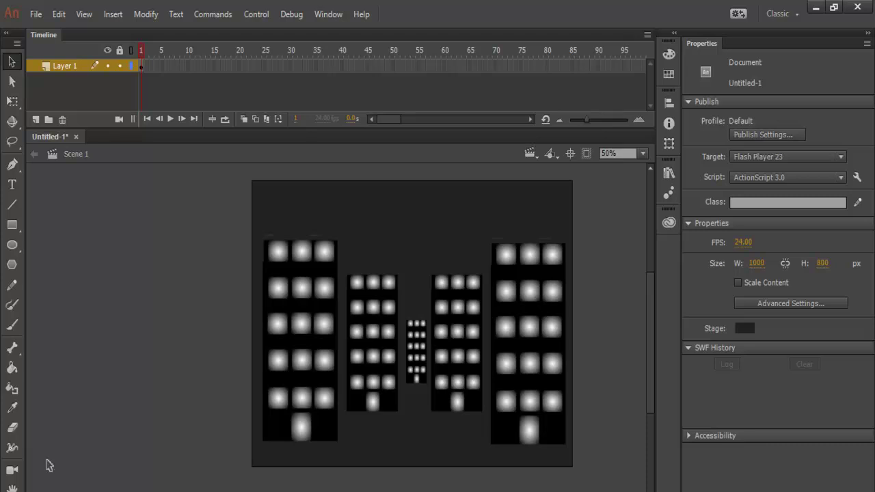
Start an import to the library and browse to the video_create folder on the Desktop.
key("alt")
key("Down")
key("Down")
key("Down")
key("Down")
key("Down")
key("Down")
key("Down")
key("Down")
key("Down")
key("Down")
key("Down")
key("Down")
key("Down")
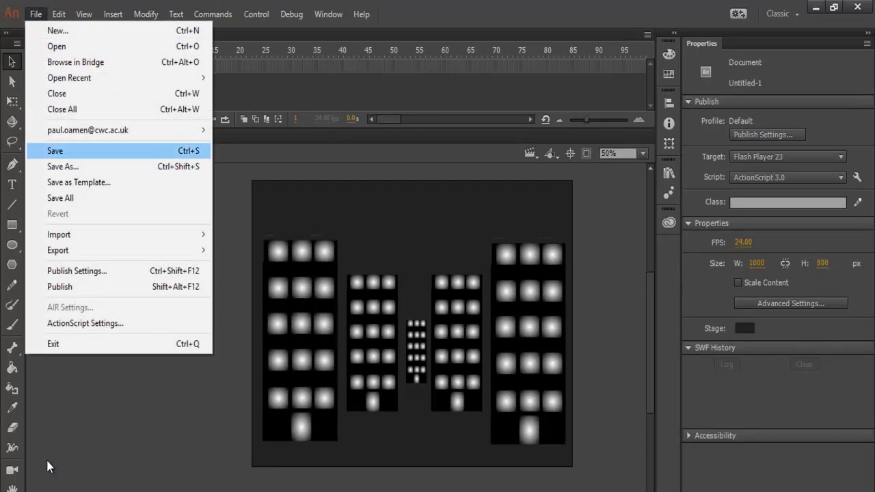
key("Right")
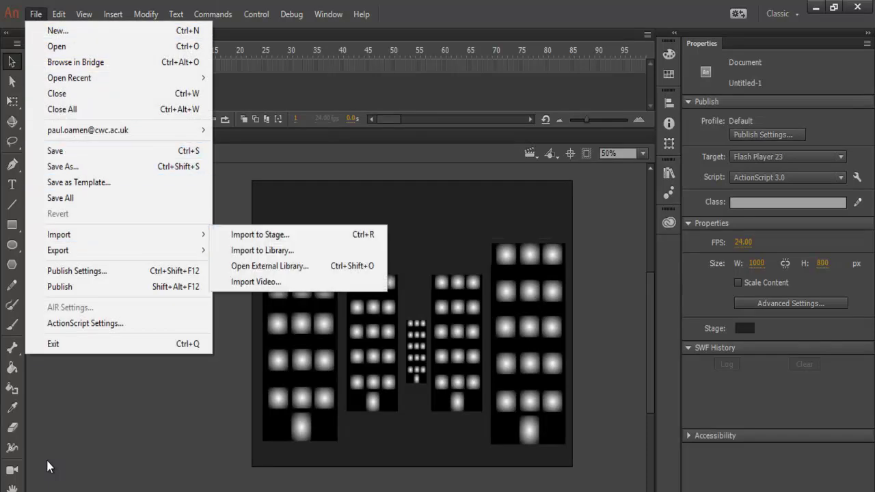
key("Down")
key("Return")
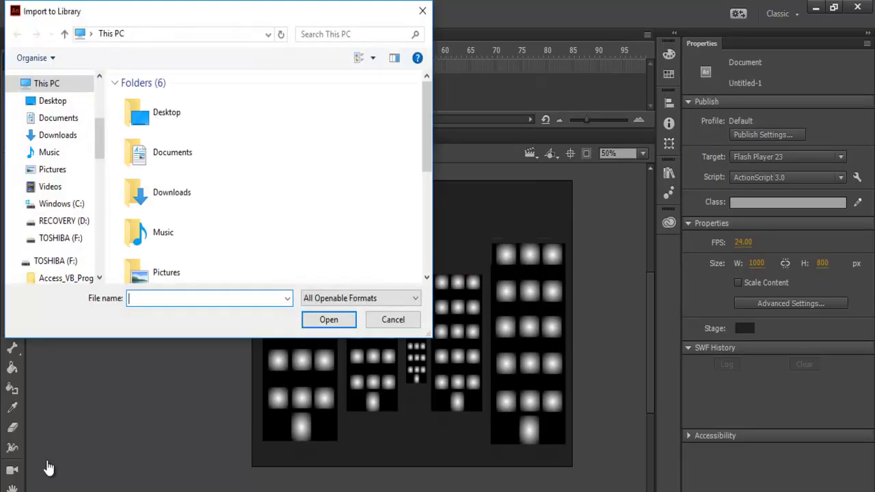
left_click(53, 100)
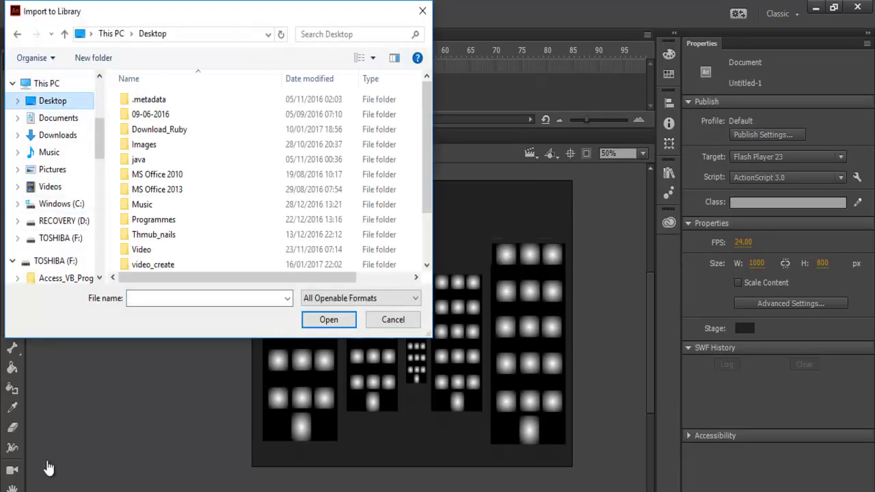
left_click_drag(427, 137, 426, 182)
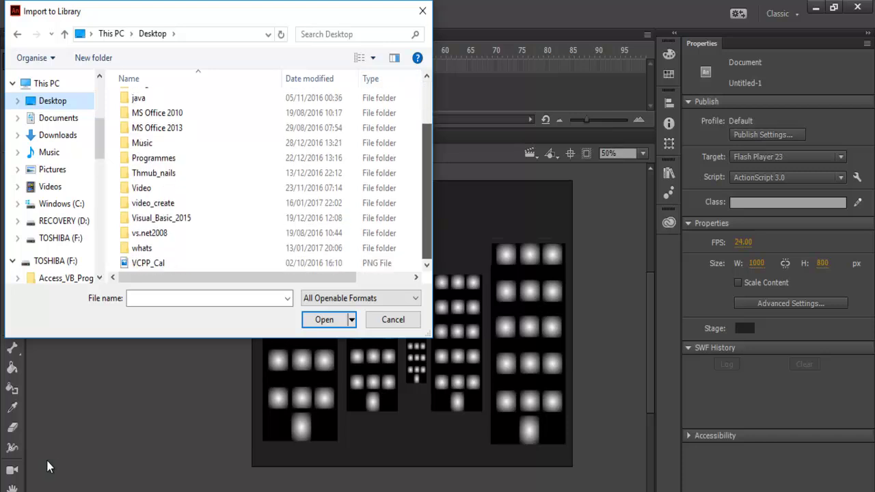
double_click(153, 203)
key("Return")
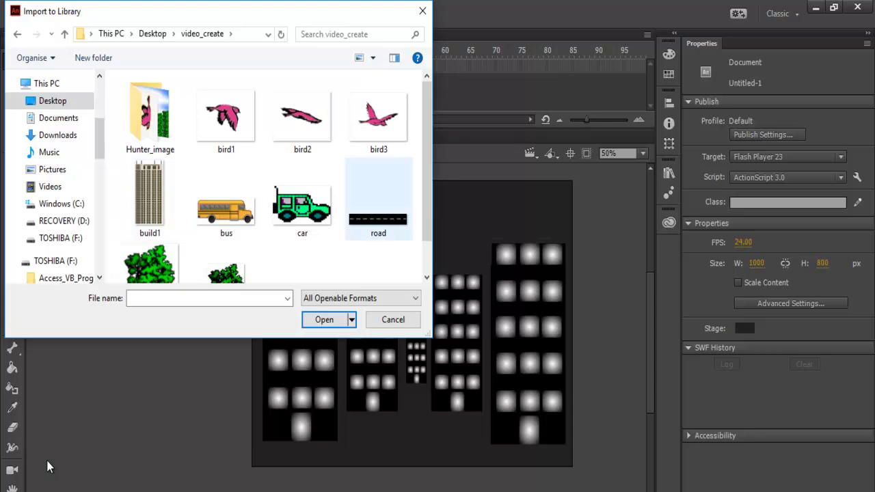
Import the tree_large image from the video_create folder into the library.
left_click_drag(427, 161, 426, 192)
left_click(149, 240)
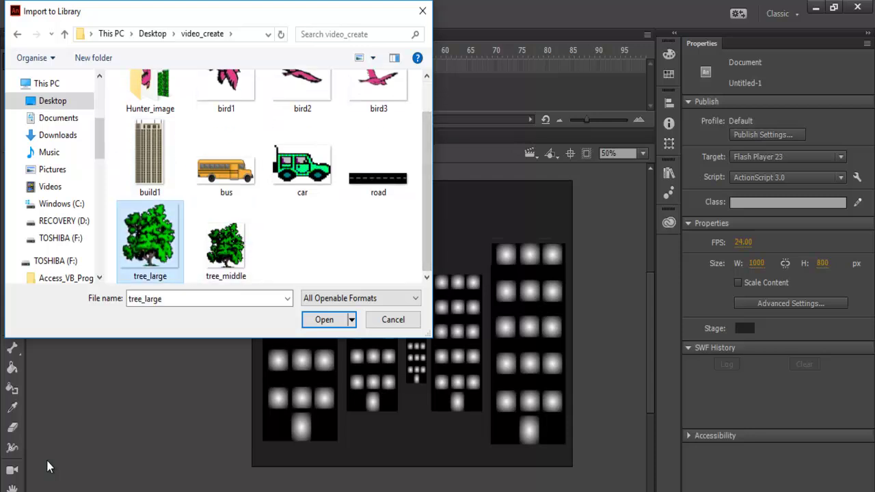
key("Tab")
key("Tab")
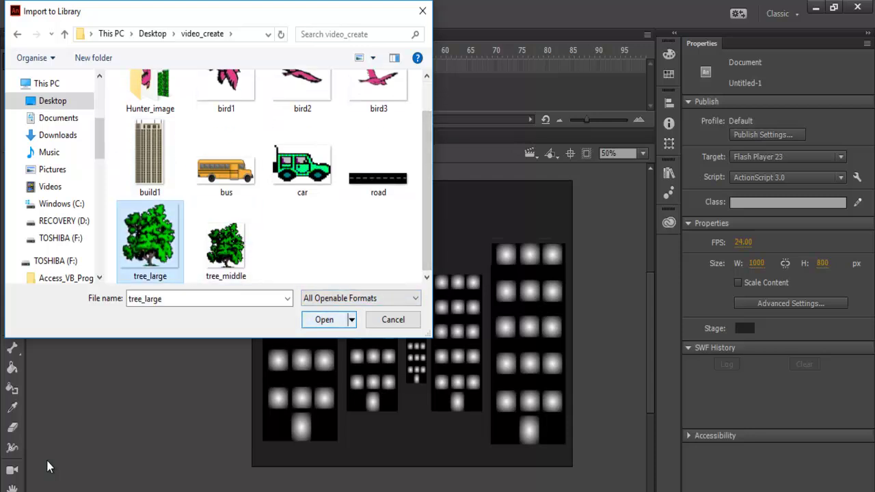
key("Return")
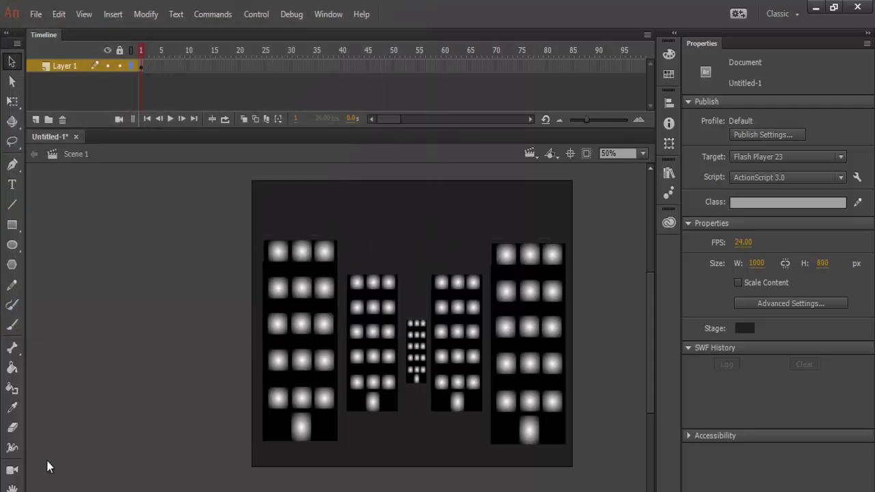
Start another import to the library and open the Hunter_image folder inside video_create.
key("alt+f")
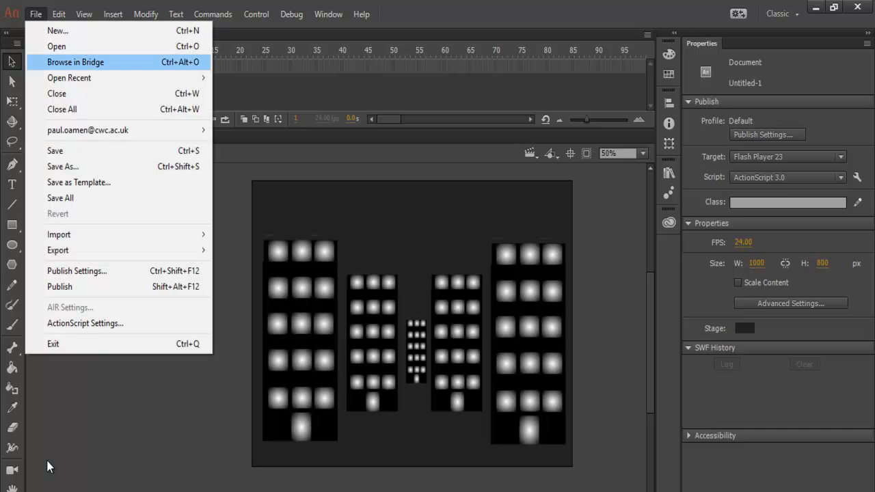
key("Down")
key("Down")
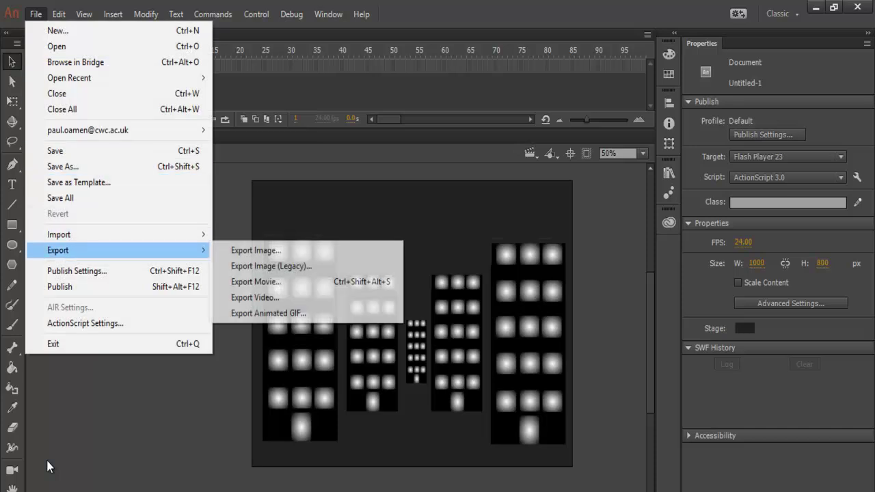
mouse_move(118, 235)
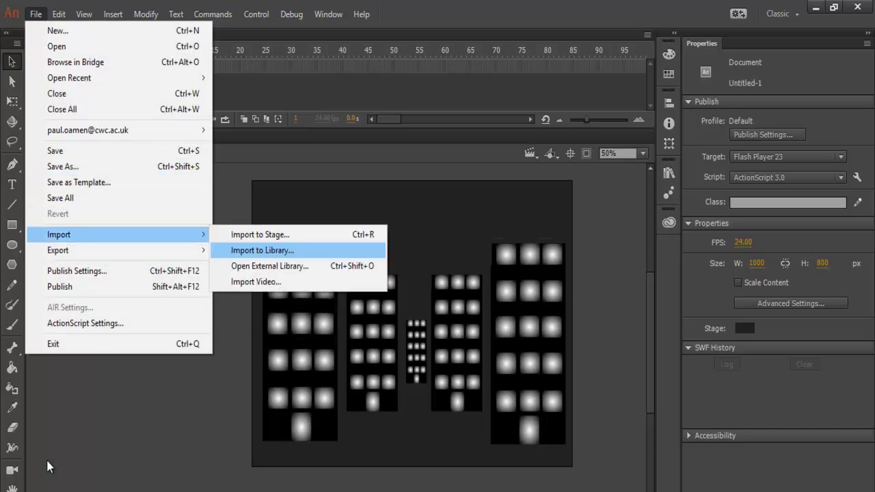
key("Left")
key("Down")
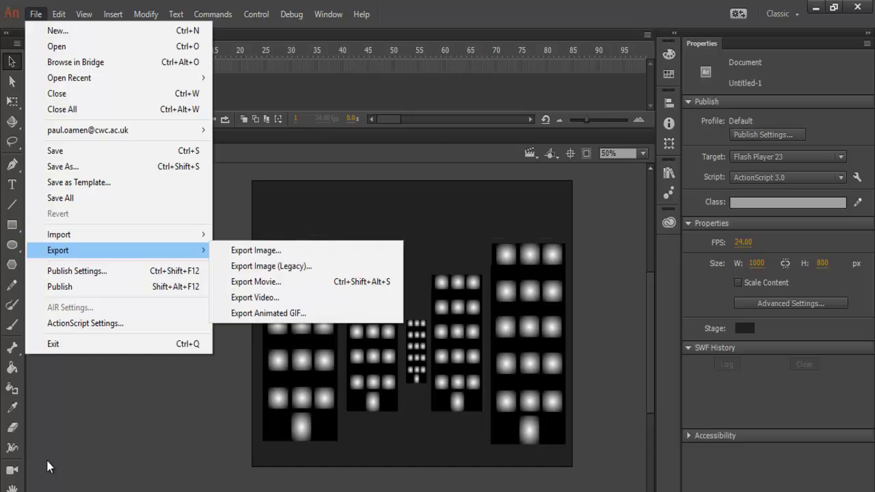
key("Up")
key("Right")
key("Down")
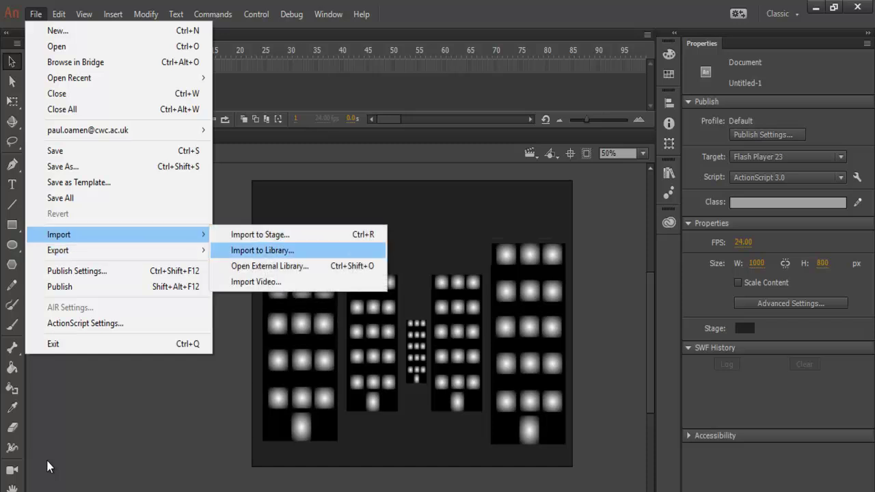
key("Return")
double_click(150, 116)
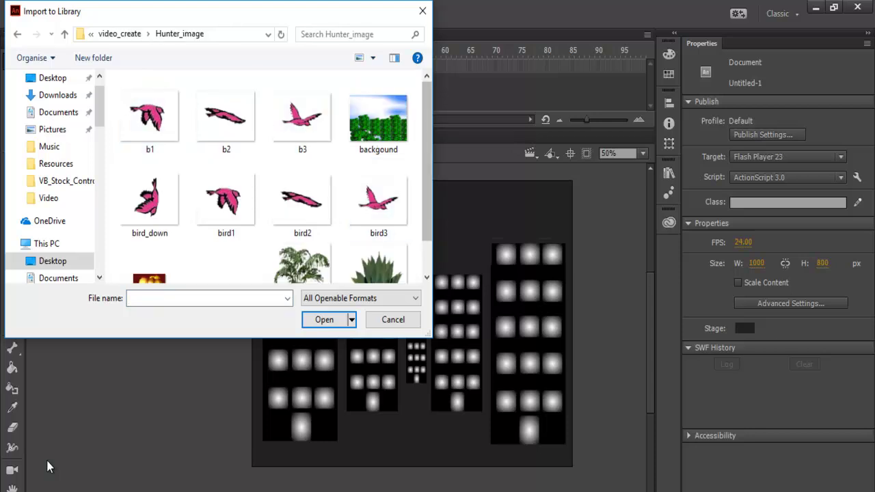
Import the bird1, bird2, bird3, tex_plant1 and tex_plant2 images together into the library.
key("Down")
key("Left")
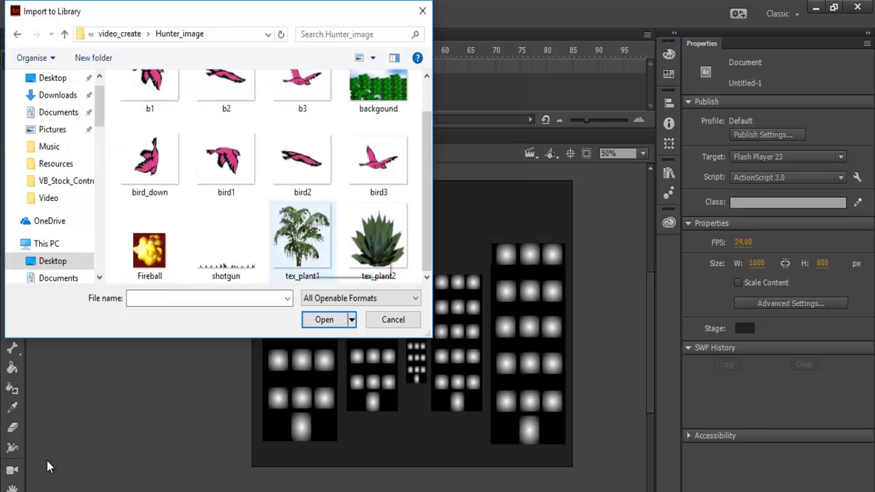
key("ctrl+space")
key("ctrl+Right")
key("ctrl+space")
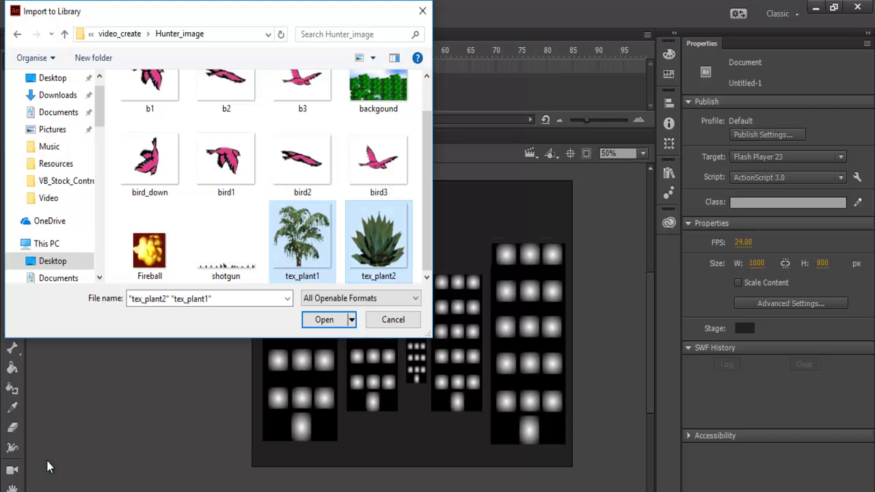
scroll(378, 160, "up", 1)
left_click(378, 236, "ctrl")
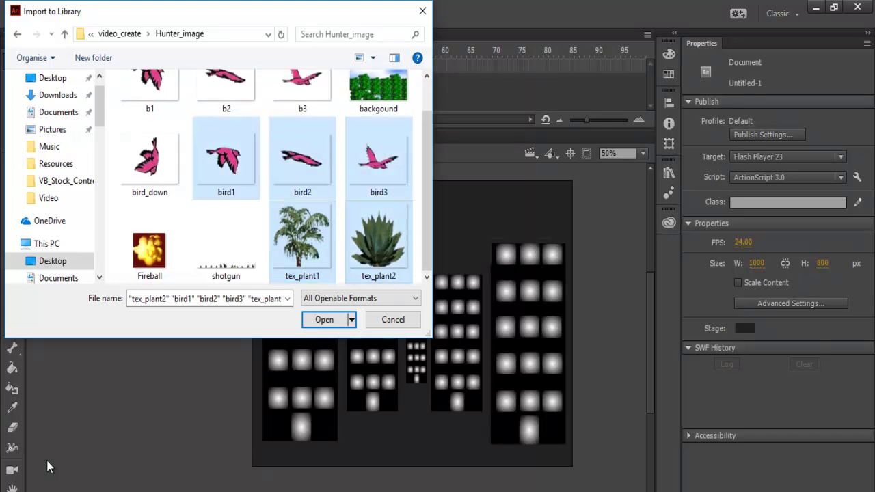
key("Return")
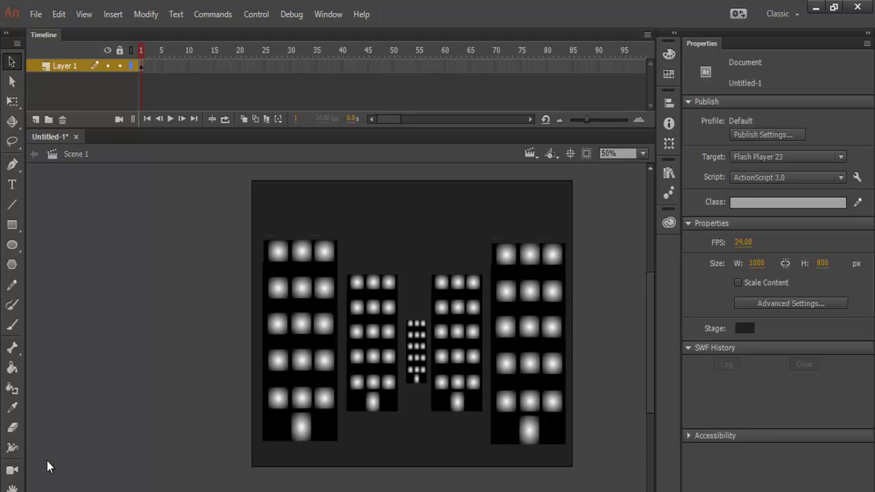
Show the Library, dock it alongside Properties and collapse the Motion Presets panel.
left_click(328, 15)
left_click(344, 130)
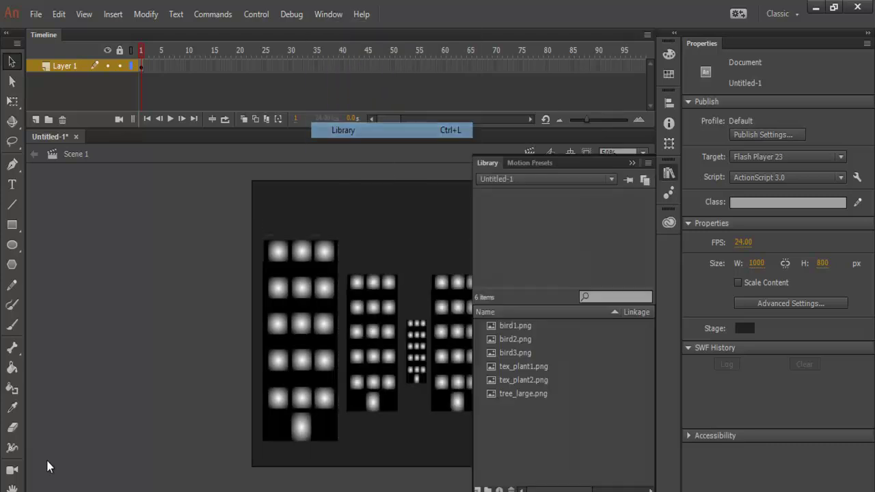
mouse_move(487, 163)
left_mouse_down()
mouse_move(709, 94)
mouse_move(734, 43)
left_mouse_up()
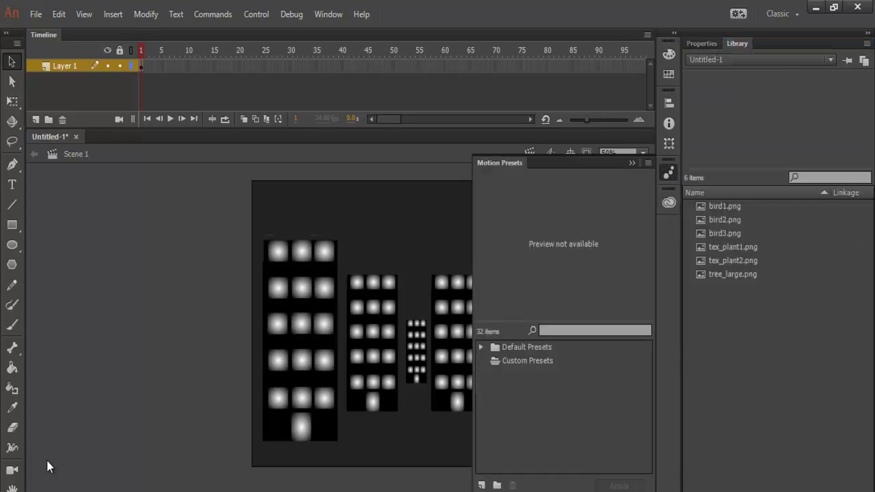
left_click(632, 163)
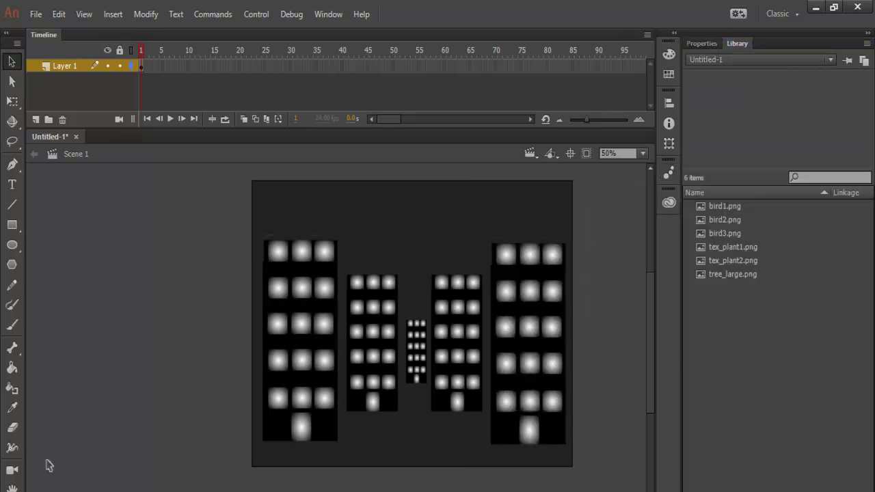
Lock Layer 1 and add a new layer above it for the tree_large.png image.
left_click(732, 274)
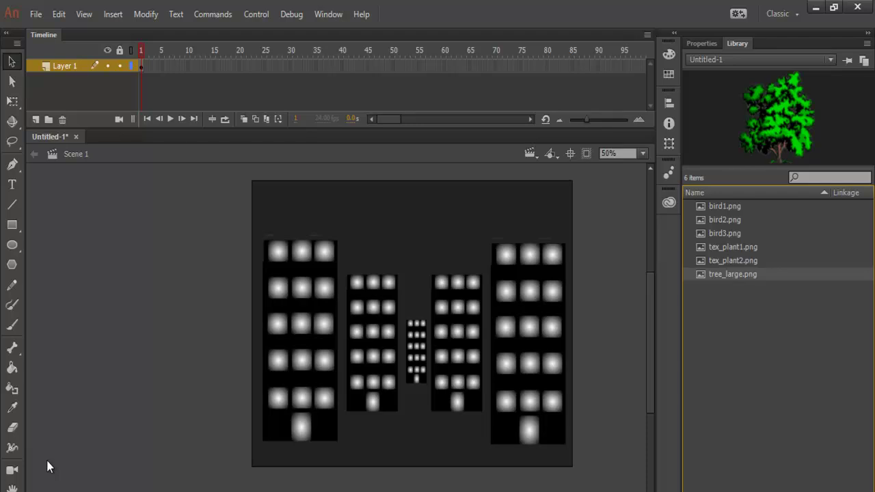
left_click(120, 66)
left_click(36, 120)
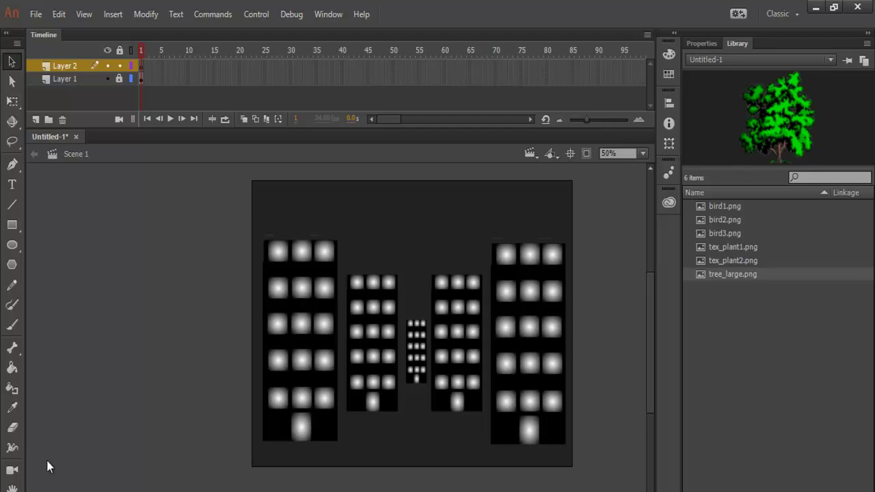
Rename the locked Layer 1 as "buildings".
double_click(65, 79)
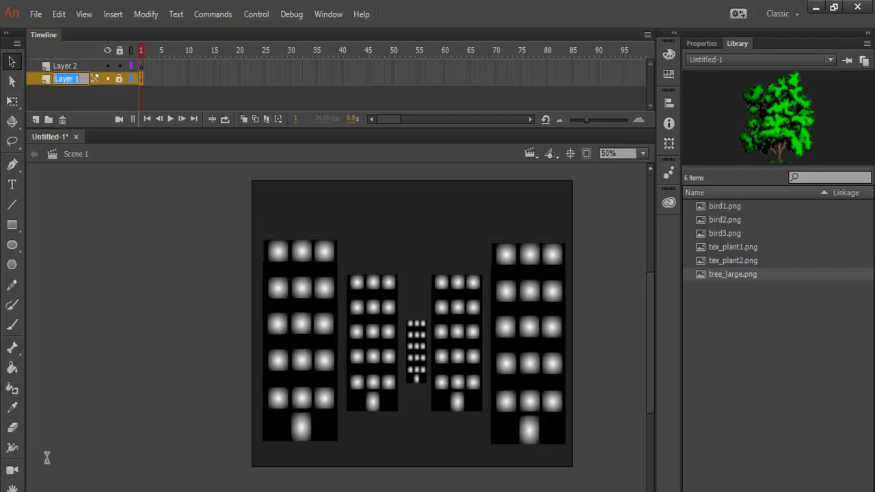
type("buildings")
key("Tab")
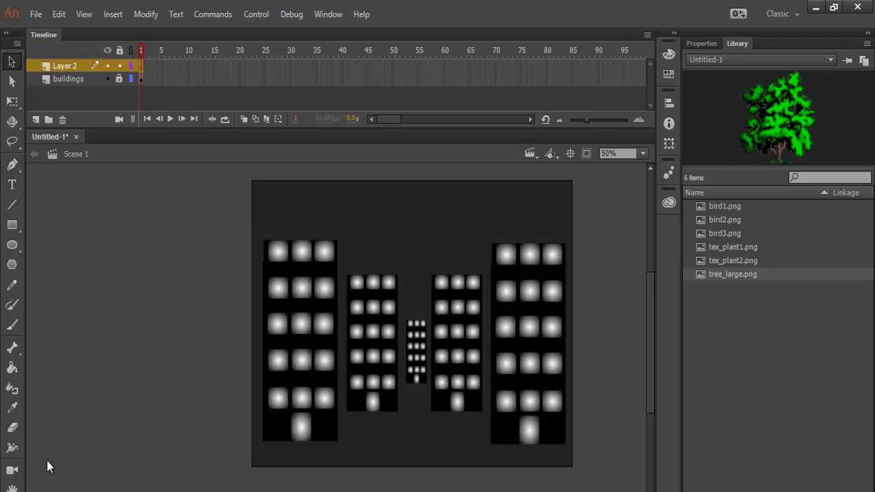
Rename the new Layer 2 as "trees".
key("shift+Left")
key("shift+Left")
key("shift+Left")
key("shift+Left")
key("shift+Left")
key("shift+Left")
key("shift+Left")
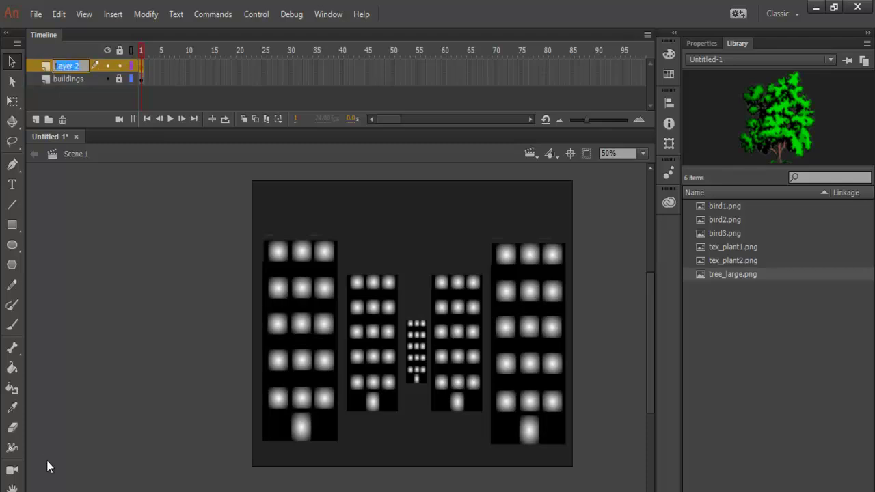
type("trees")
key("Return")
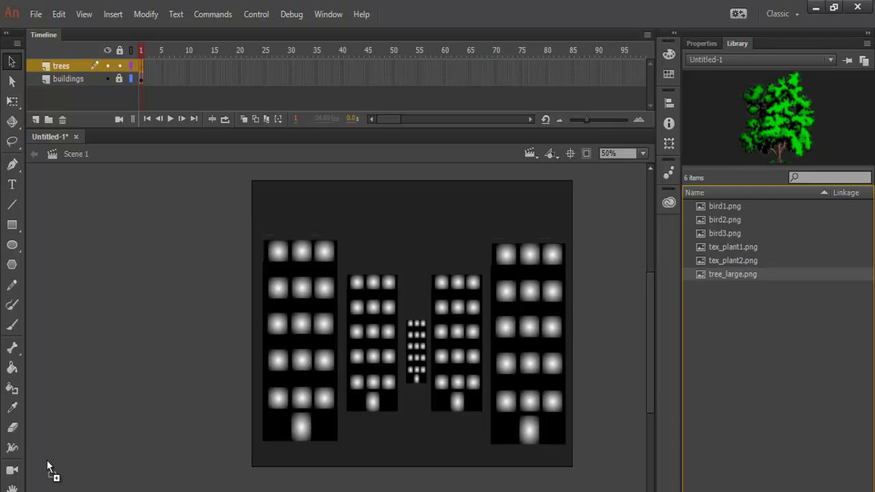
Place tree_large.png beside the stage's left edge on the trees layer and enlarge it with Free Transform to about 70% of the tallest building's height.
left_click_drag(733, 274, 166, 406)
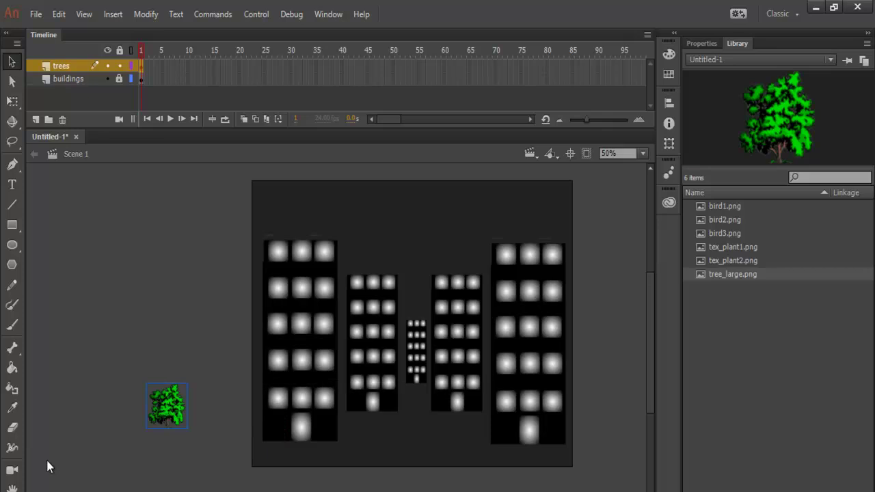
key("q")
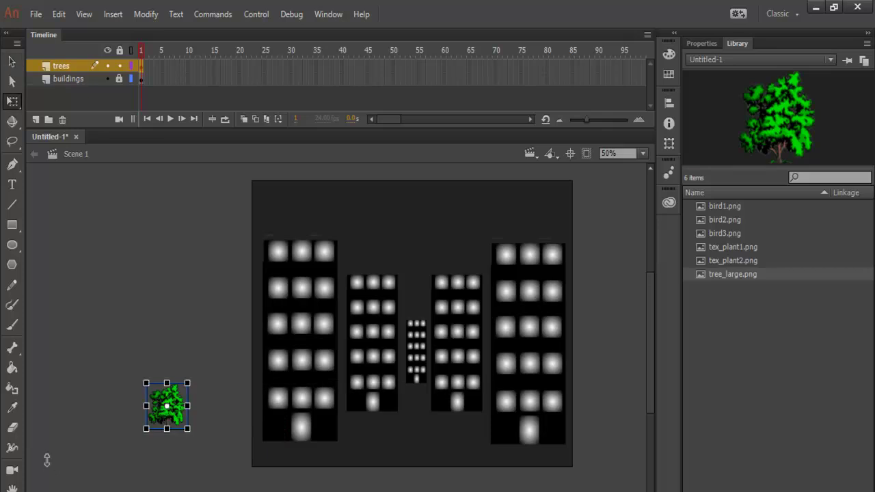
left_click_drag(167, 382, 167, 322)
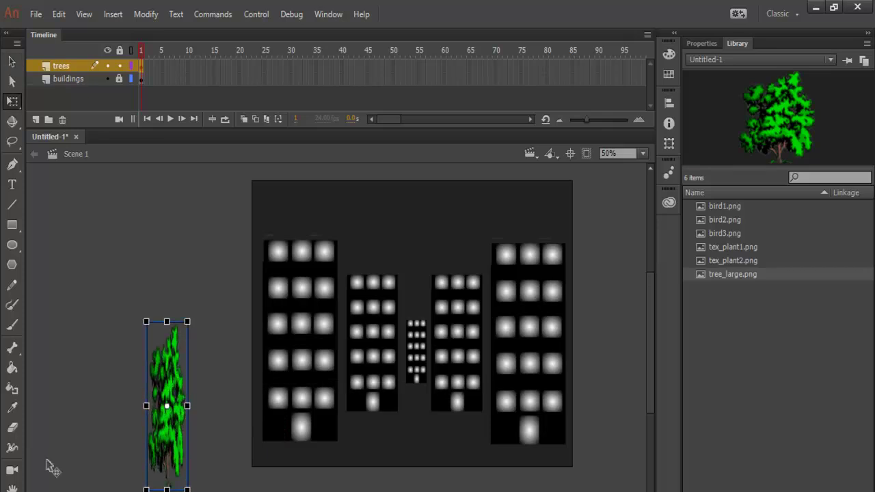
left_click_drag(187, 406, 162, 341)
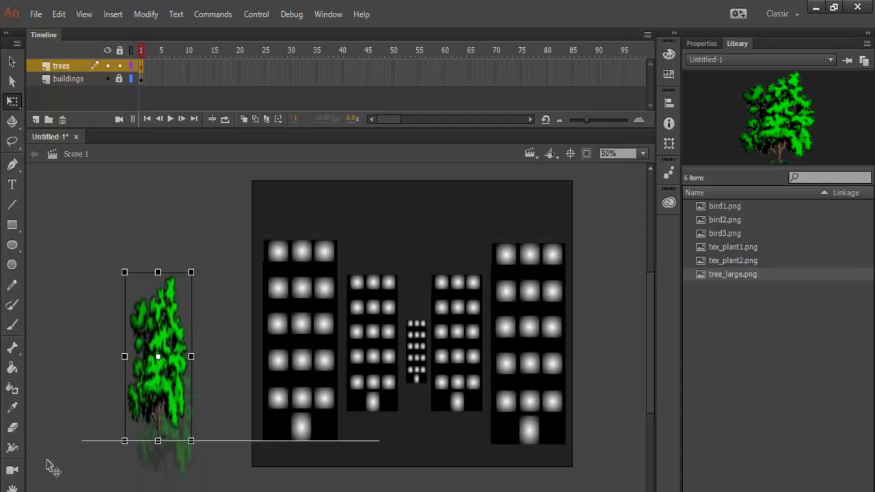
left_click_drag(158, 272, 158, 288)
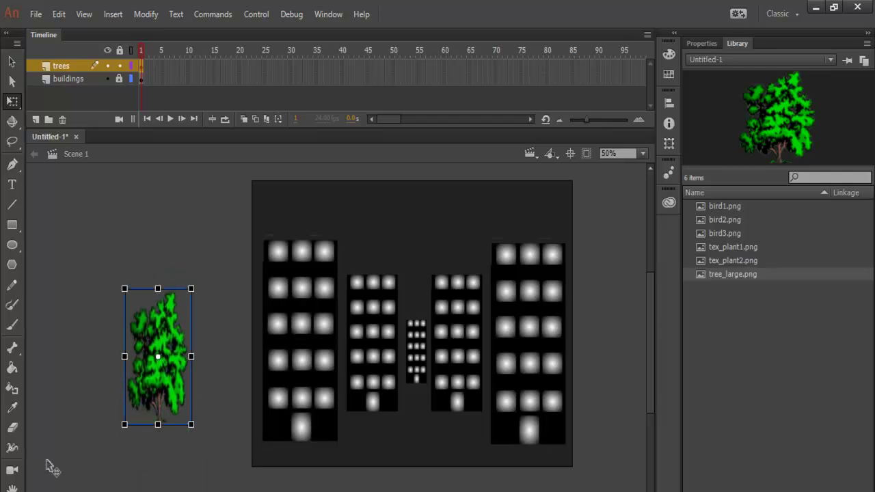
left_click_drag(190, 356, 185, 357)
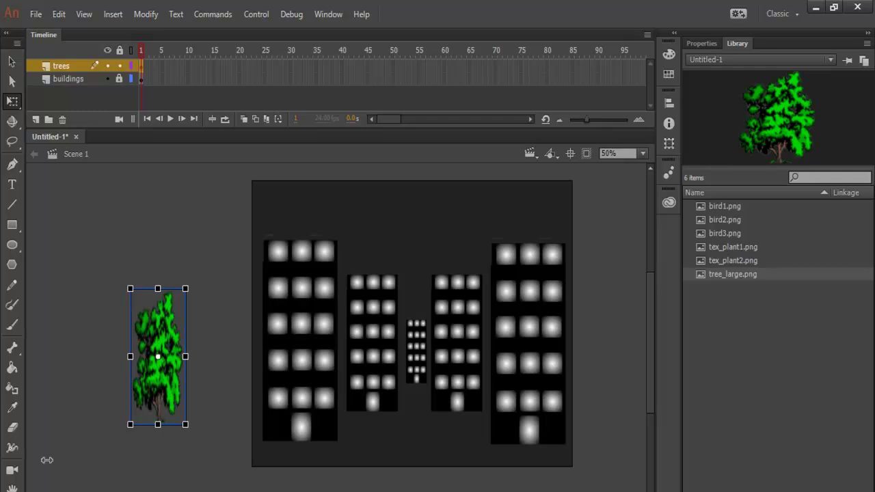
left_click_drag(158, 289, 158, 285)
left_click_drag(185, 357, 195, 356)
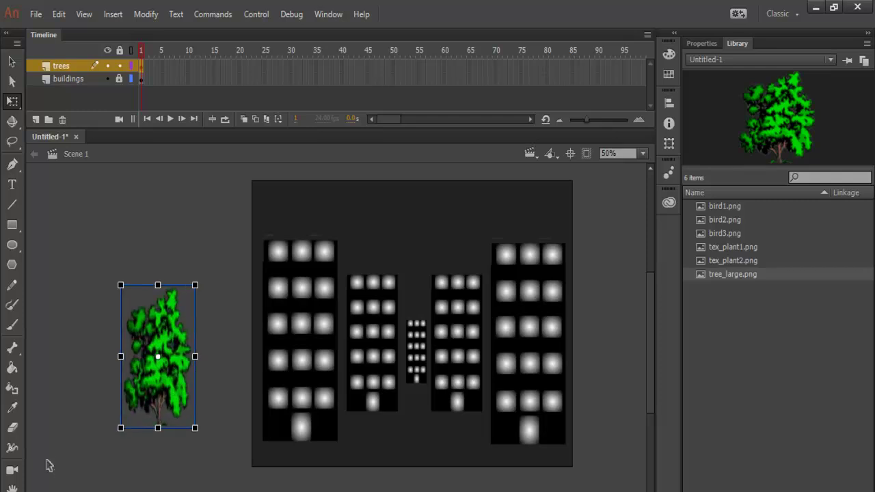
Convert the tree bitmap into a Movie Clip symbol named tree1 and show its instance properties.
key("v")
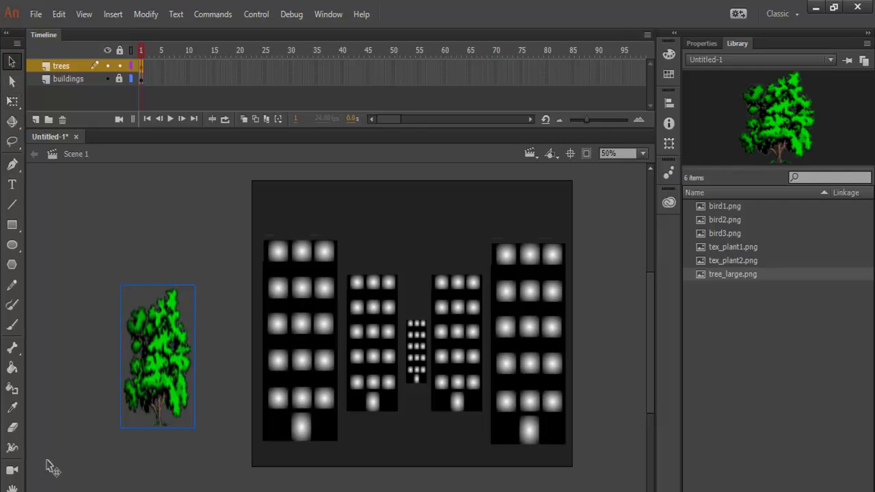
right_click(168, 362)
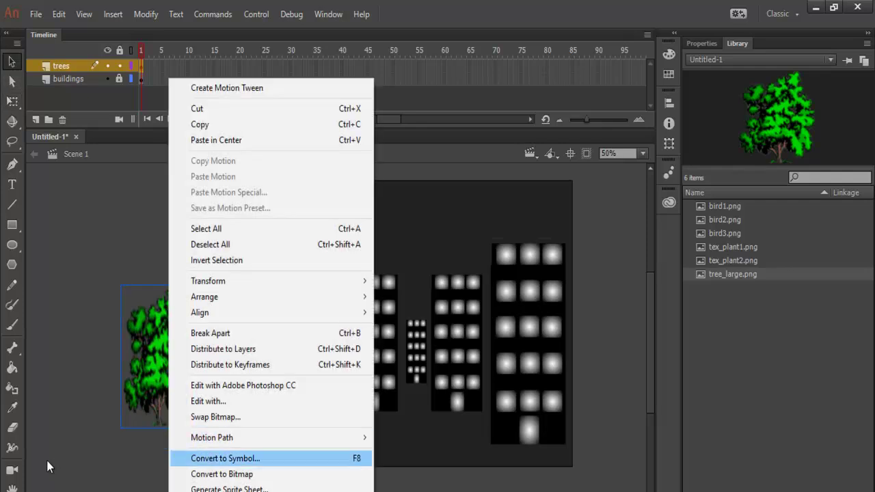
key("Return")
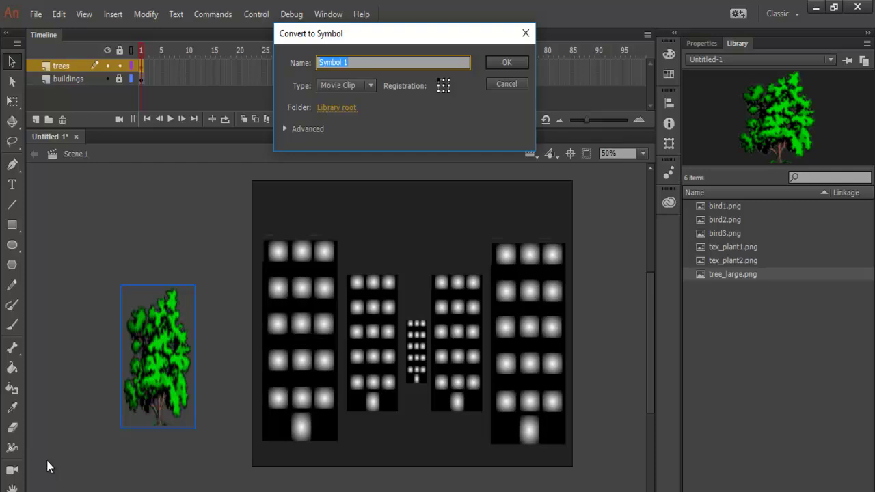
type("tree1")
key("Return")
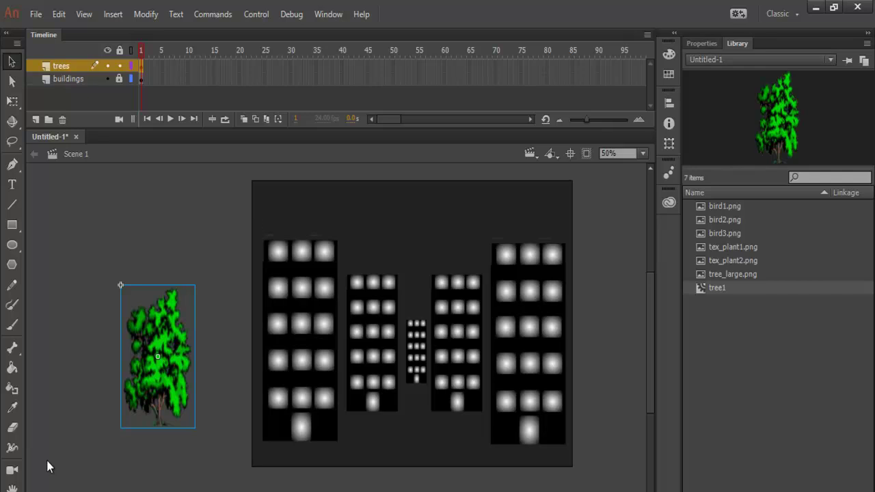
key("ctrl+F3")
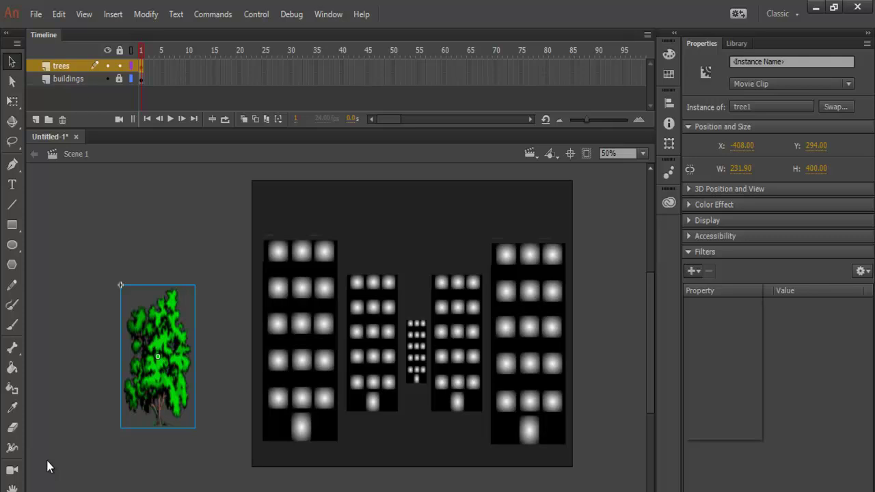
left_click(693, 271)
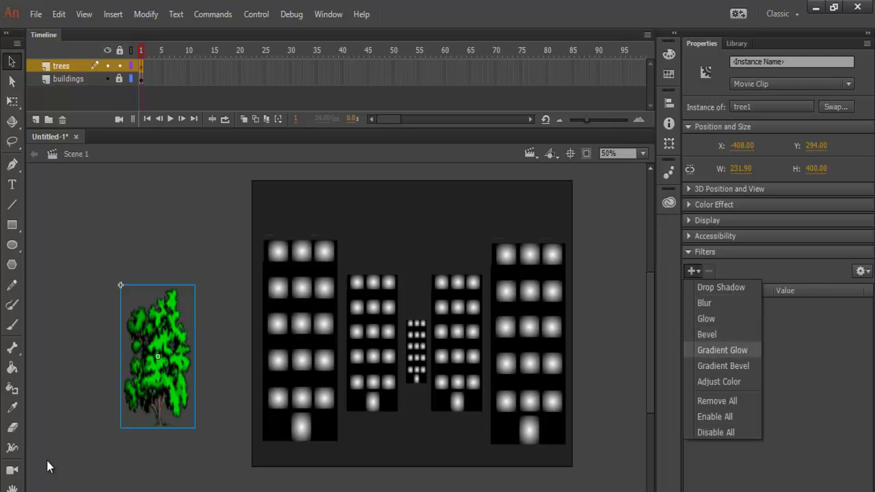
key("Up")
key("Up")
key("Up")
key("Escape")
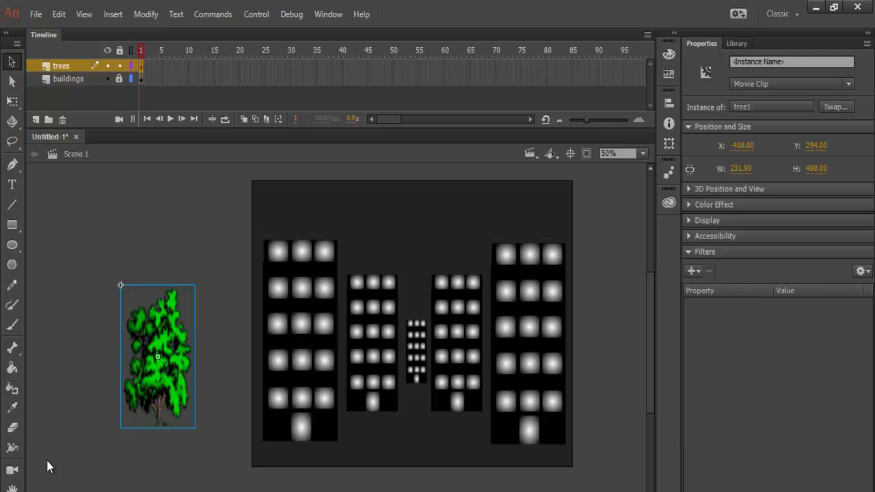
Apply a Brightness color effect of -97% to the tree1 instance to turn it into a black silhouette.
left_click(714, 204)
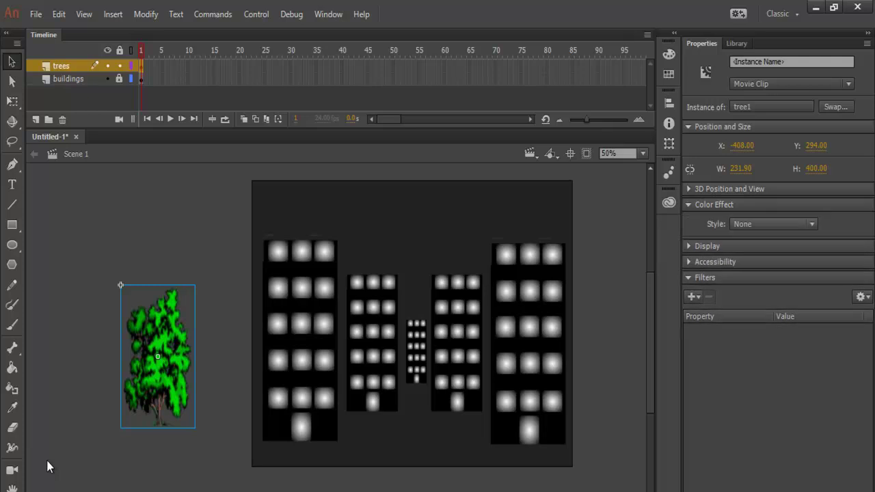
left_click(774, 224)
left_click(762, 254)
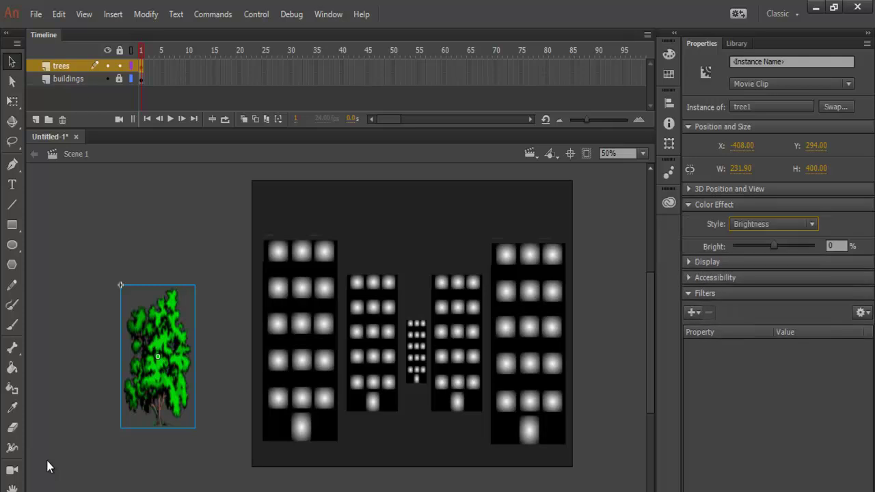
left_click_drag(774, 245, 744, 245)
key("Down")
key("Down")
key("Down")
key("Down")
key("Down")
key("Down")
key("Down")
key("Down")
key("Down")
key("Down")
key("Down")
key("Down")
key("Down")
key("Down")
key("Down")
key("Down")
key("Down")
key("Down")
key("Down")
key("Down")
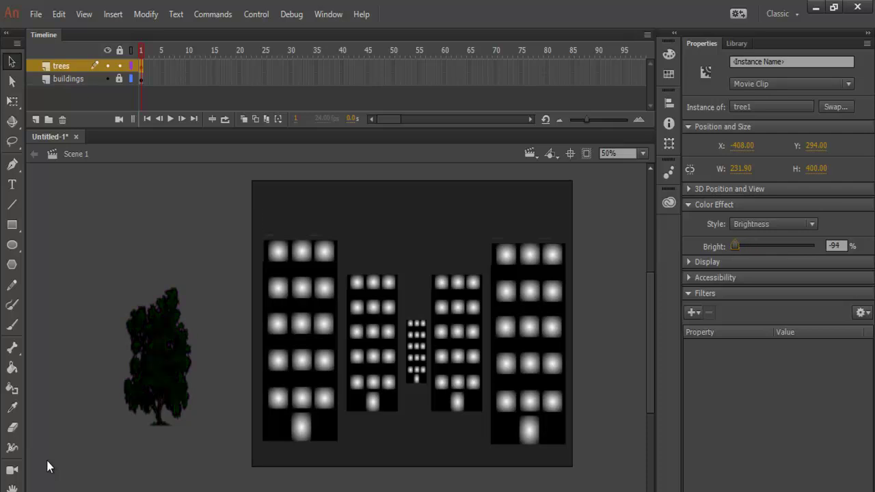
key("Down")
key("Down")
left_click_drag(734, 245, 735, 245)
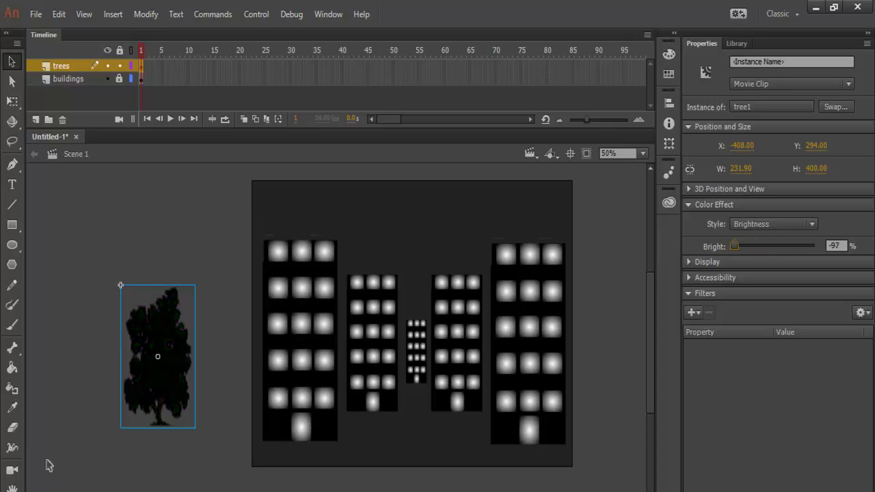
left_click(47, 462)
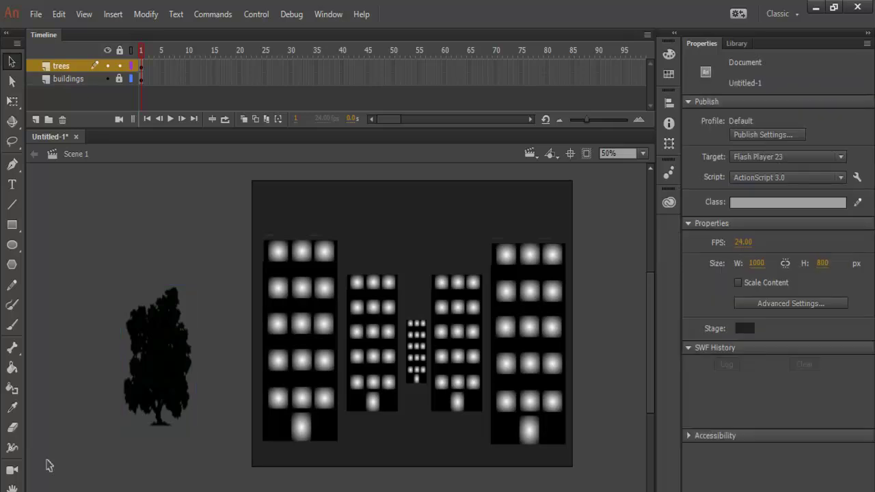
Narrow the tree silhouette with Free Transform to about 168 px wide, keeping its height.
left_click(157, 356)
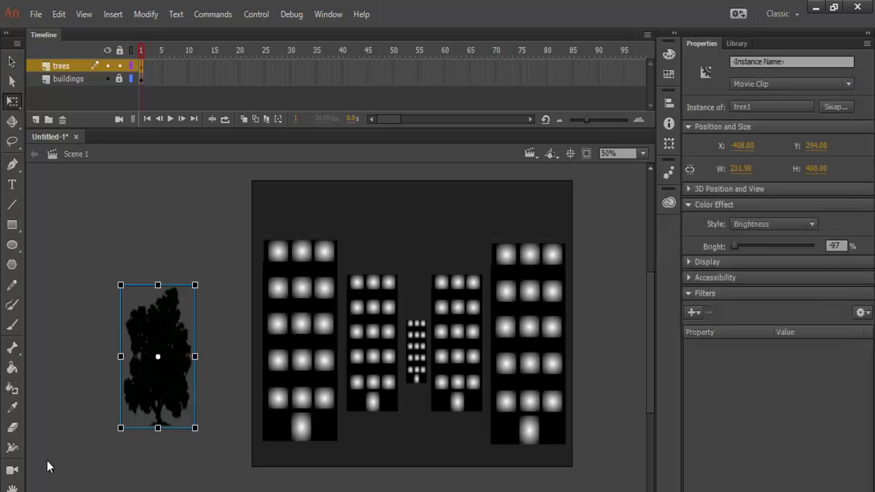
left_click_drag(194, 356, 185, 357)
left_click(48, 466)
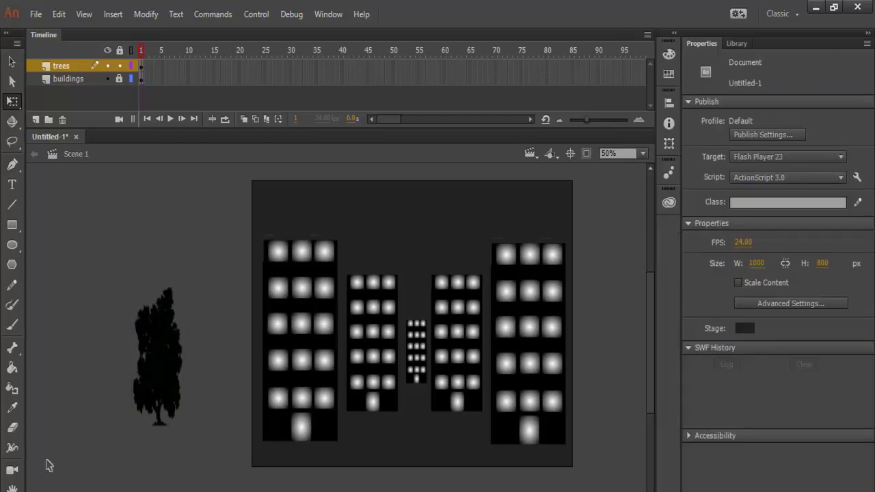
Duplicate the tree silhouette and stand one tree in front of each of the two medium-height buildings, near the stage's lower edge.
key("v")
key("ctrl+a")
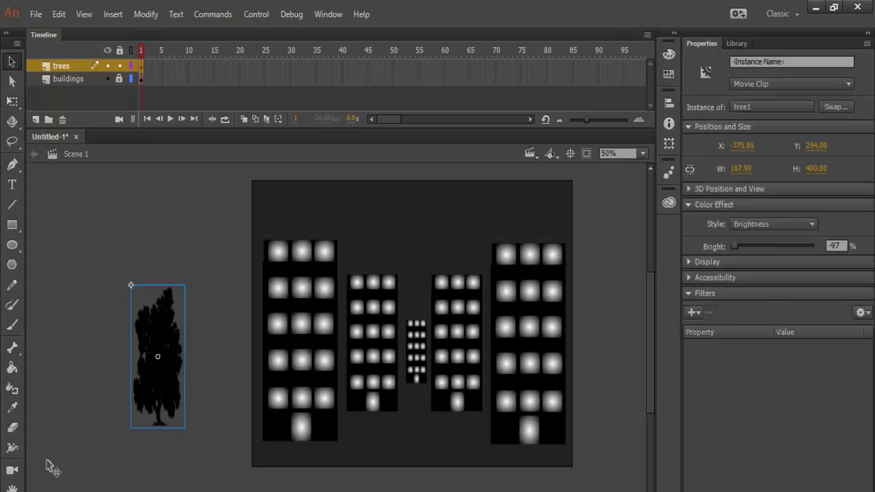
left_click(48, 465)
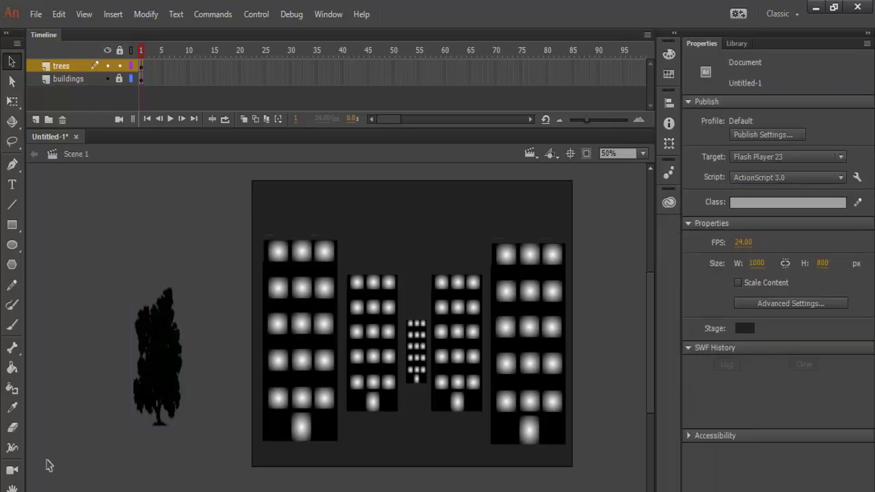
key("ctrl+v")
mouse_move(341, 341)
left_mouse_down()
mouse_move(369, 397)
mouse_move(445, 371)
mouse_move(468, 396)
left_mouse_up()
mouse_move(157, 357)
left_mouse_down()
mouse_move(232, 386)
mouse_move(365, 392)
mouse_move(355, 399)
left_mouse_up()
left_click(49, 466)
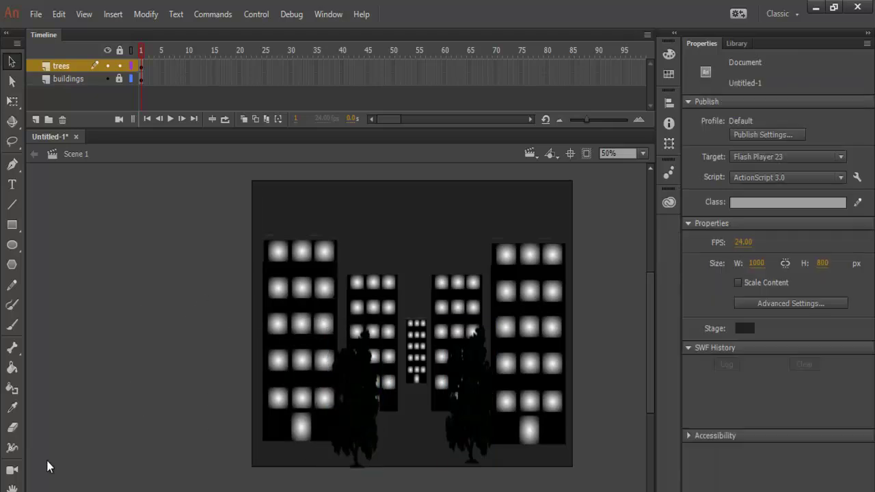
Select the palm image tex_plant1.png in the document library.
key("ctrl+l")
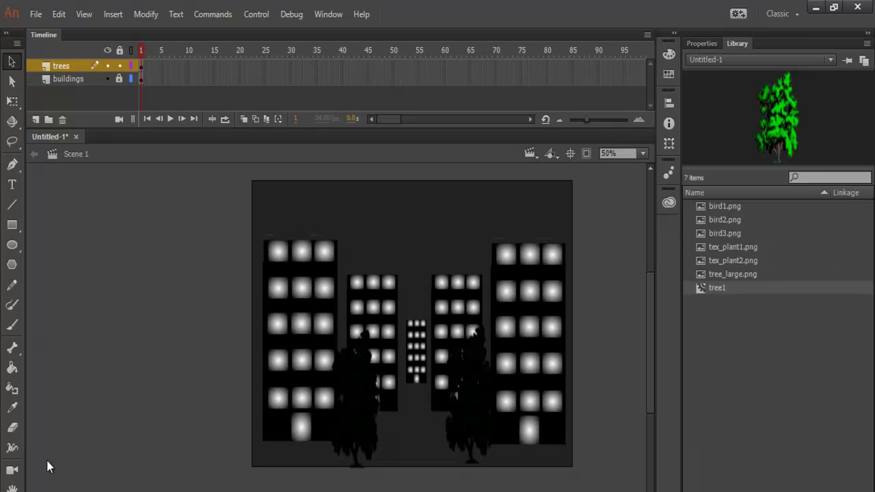
key("Up")
key("Down")
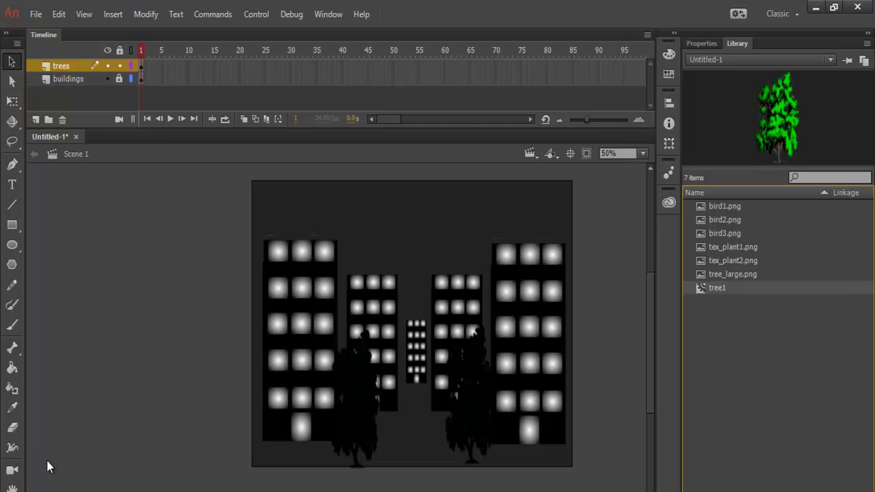
key("Up")
key("Up")
key("Up")
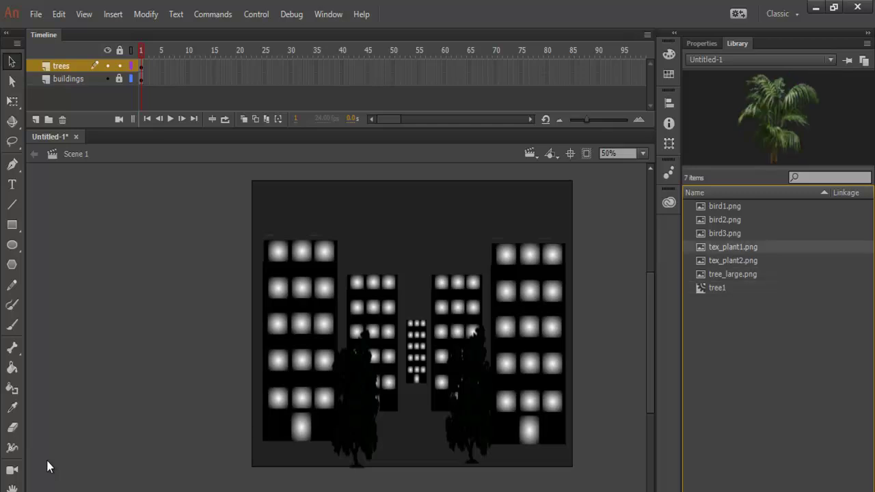
Lock the trees layer and add a new layer above it named tree2.
left_click(120, 65)
left_click(35, 120)
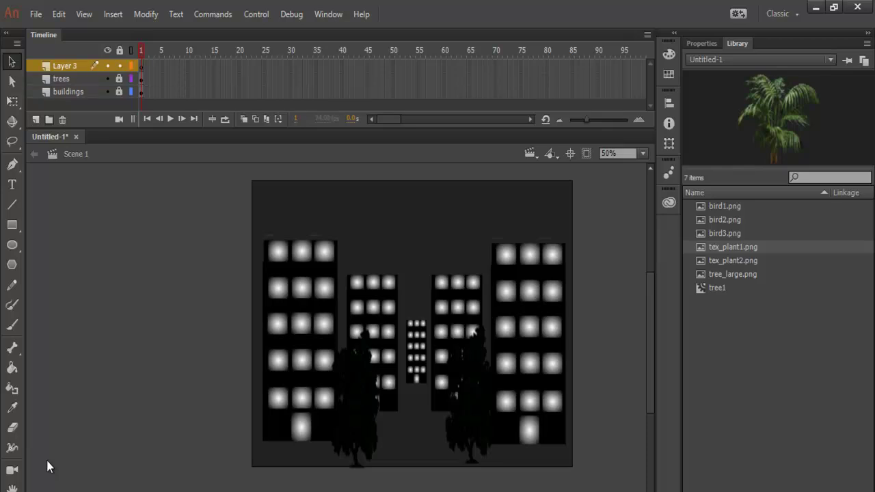
double_click(65, 65)
type("tree2")
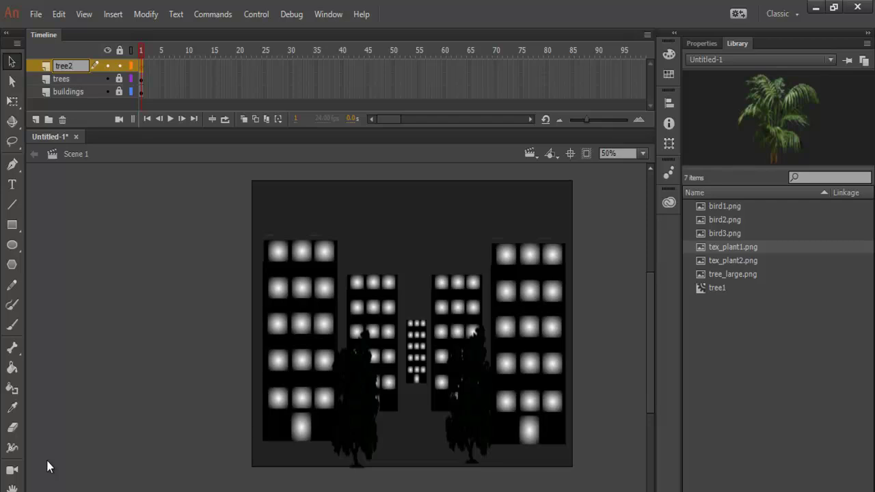
key("Return")
Place tex_plant1.png outside the stage's left edge on the tree2 layer and enlarge it with Free Transform to about 200 × 384 px.
left_click_drag(732, 246, 601, 307)
left_click_drag(48, 467, 135, 350)
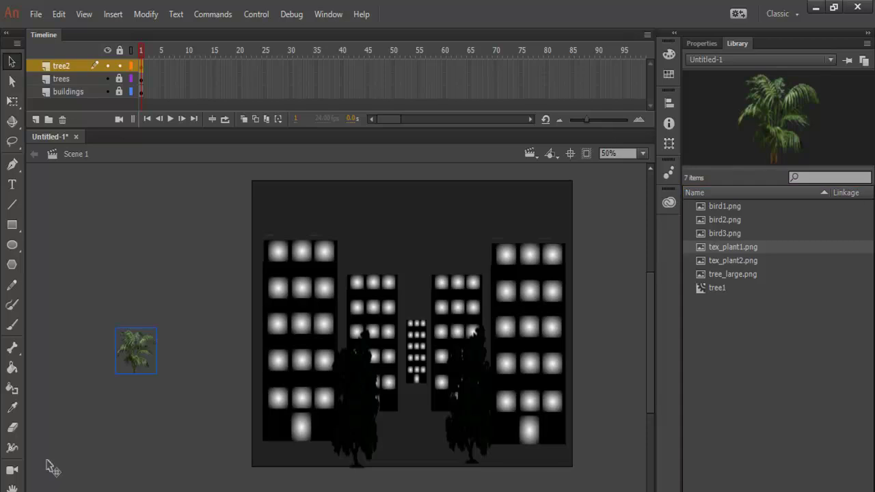
key("q")
key("q")
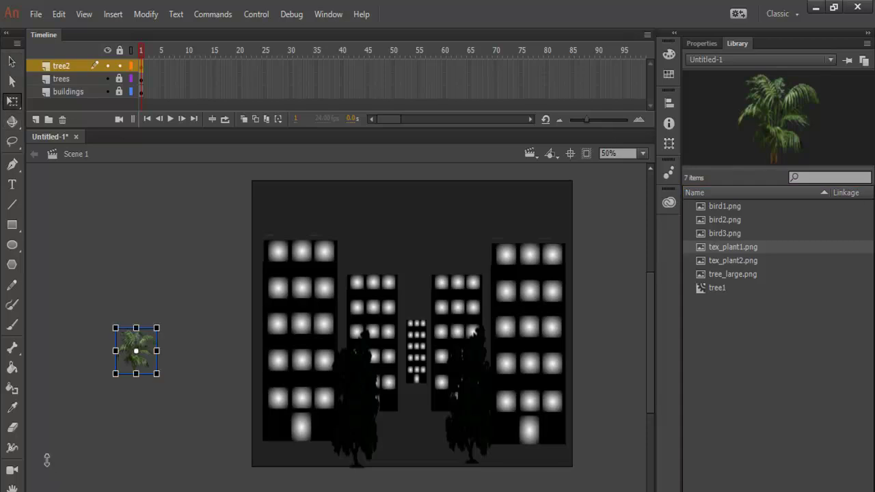
left_click_drag(136, 374, 136, 420)
left_click_drag(156, 351, 169, 351)
key("v")
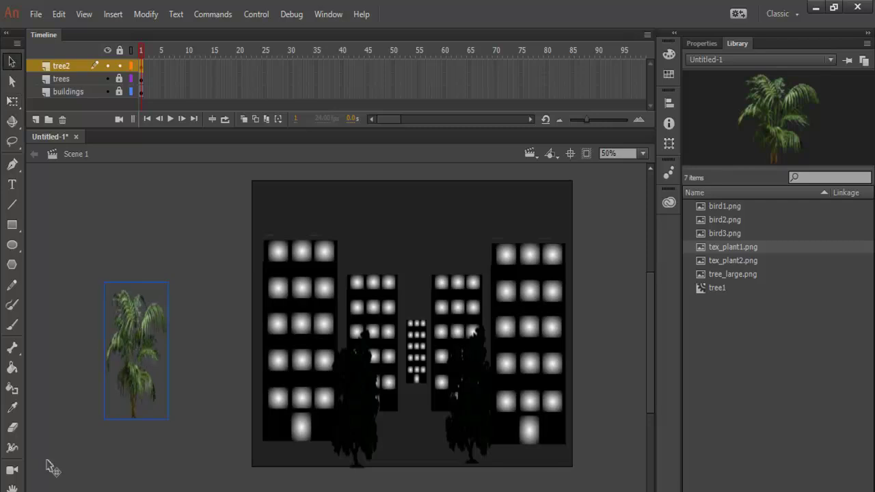
Convert the palm bitmap into a Movie Clip symbol named tree22.
right_click(136, 348)
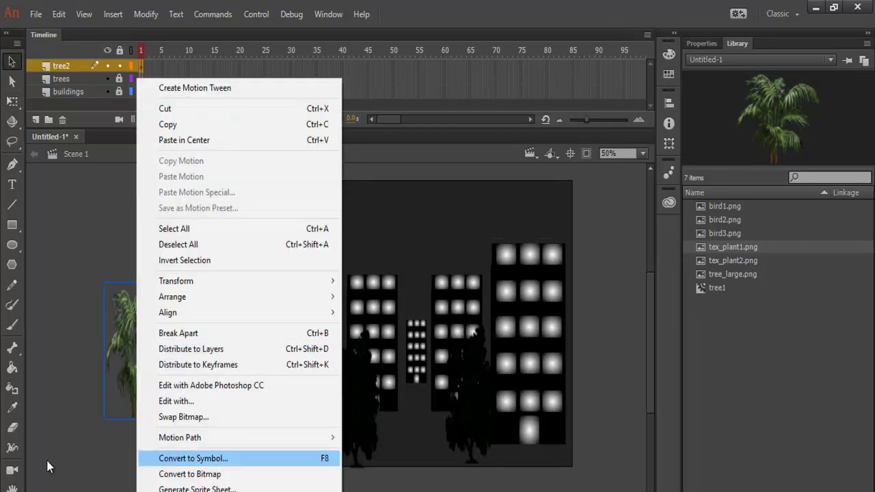
left_click(185, 458)
type("tree")
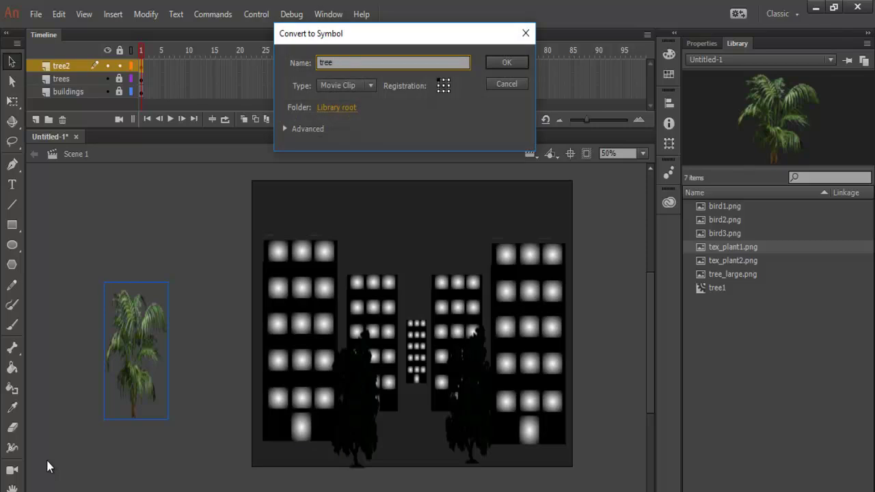
type("22")
key("Return")
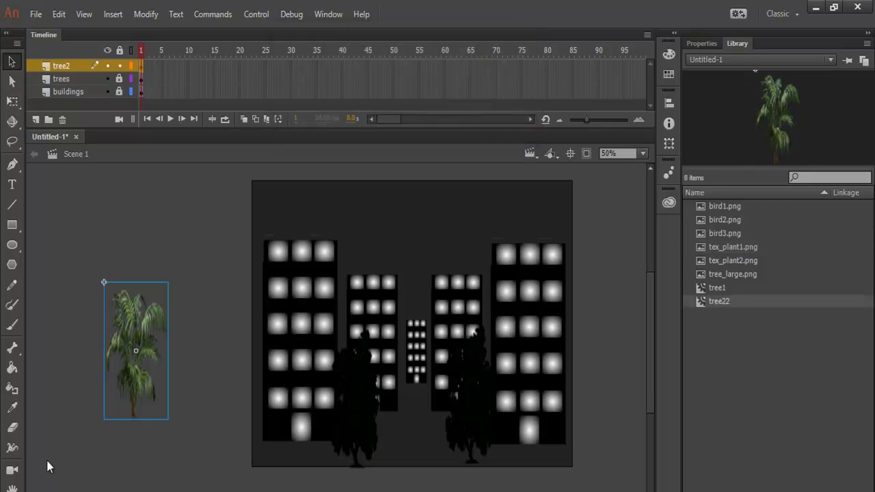
Apply a Brightness color effect of -97% to the tree22 palm and move it slightly lower beside the stage.
key("ctrl+F3")
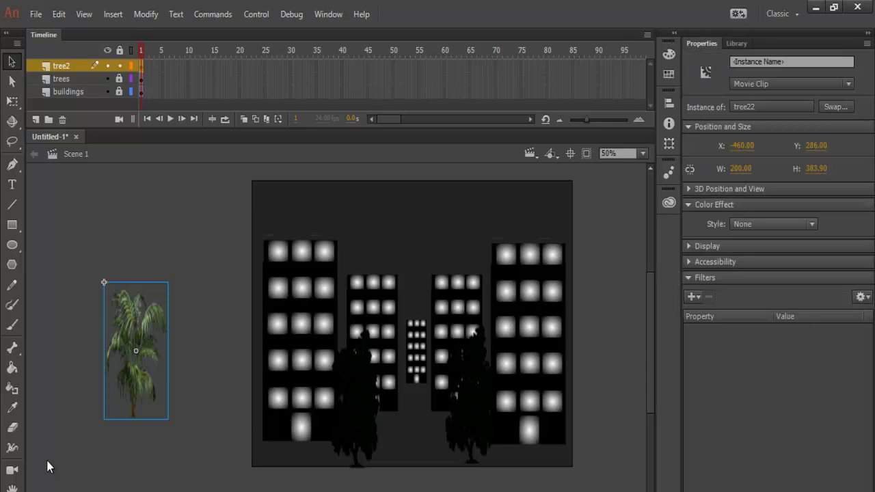
left_click(773, 224)
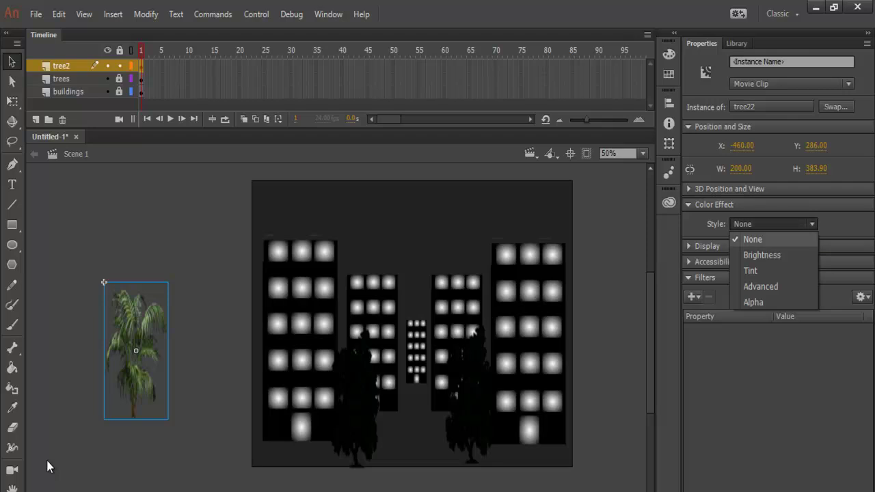
key("Return")
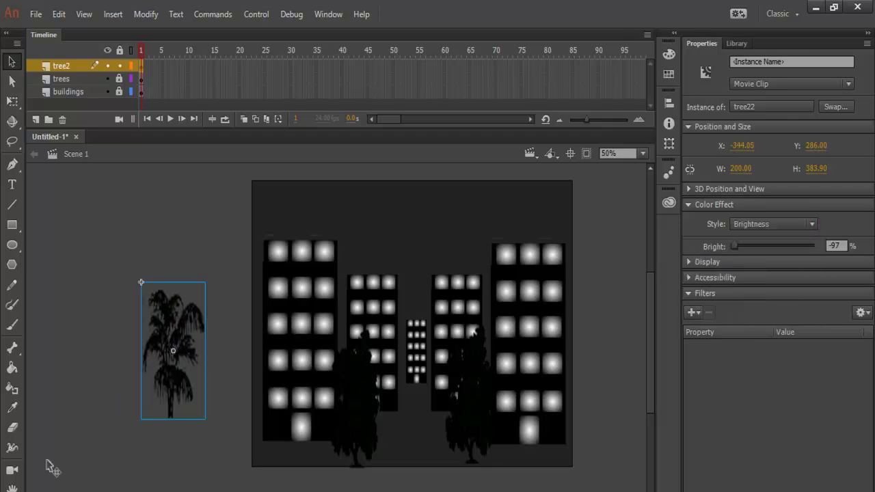
left_click_drag(171, 355, 164, 381)
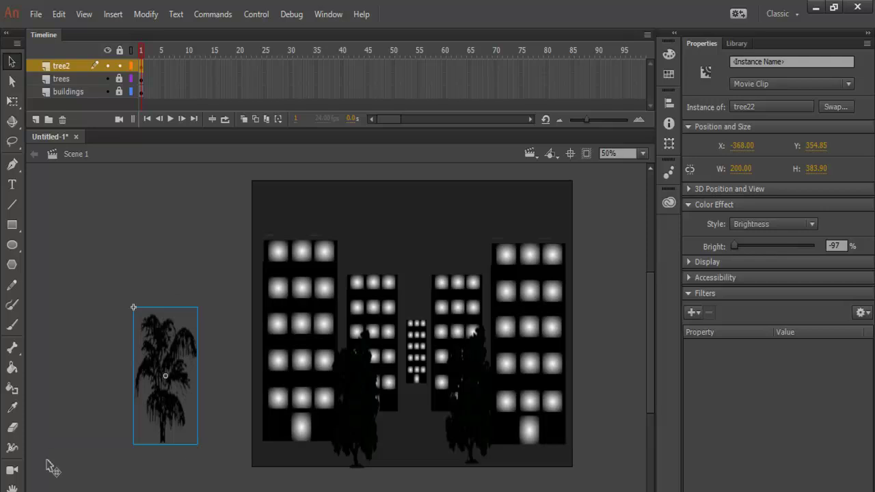
Paste several copies of the palm silhouette and spread them, with the original, along the lower part of the stage in front of the buildings.
left_click(48, 465)
key("ctrl+v")
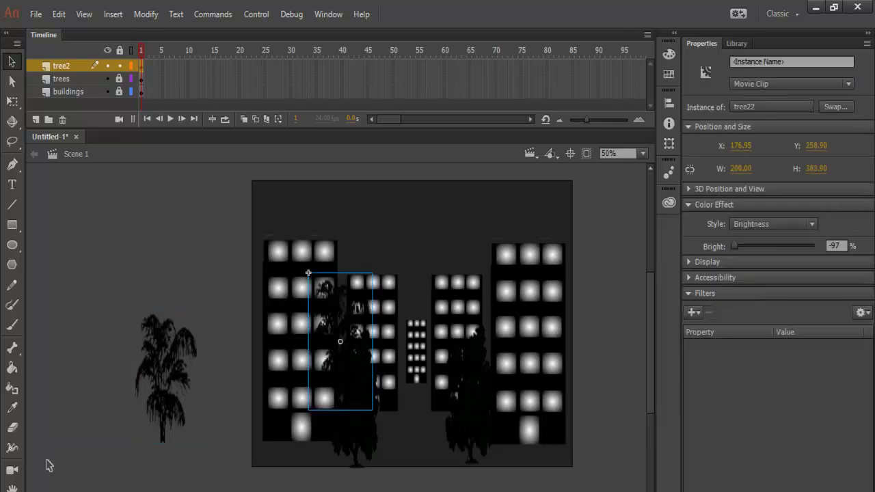
mouse_move(340, 349)
left_mouse_down()
mouse_move(408, 379)
mouse_move(394, 400)
left_mouse_up()
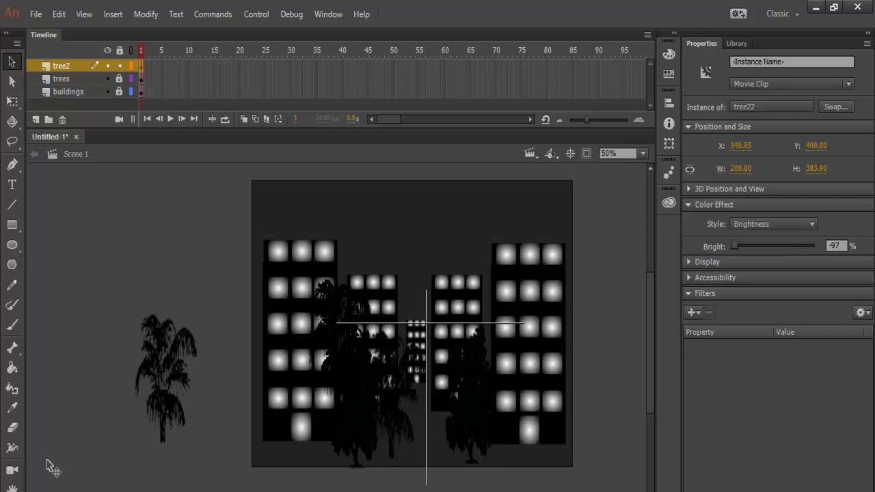
key("ctrl+v")
left_click_drag(340, 349, 423, 404)
key("ctrl+v")
left_click_drag(289, 386, 253, 391)
left_click_drag(48, 465, 48, 465)
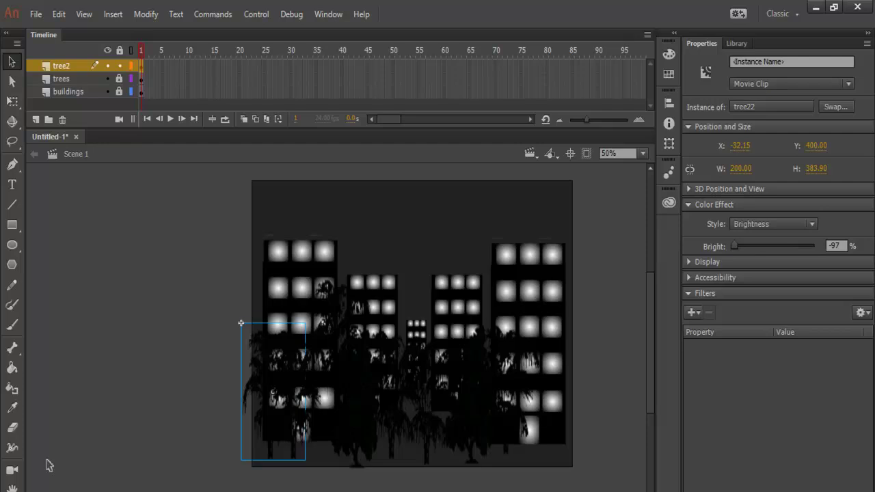
Paste two more copies of the palm silhouette and place them in front of the large building on the far right.
key("ctrl+v")
left_click_drag(340, 342, 540, 401)
left_click_drag(49, 466, 49, 465)
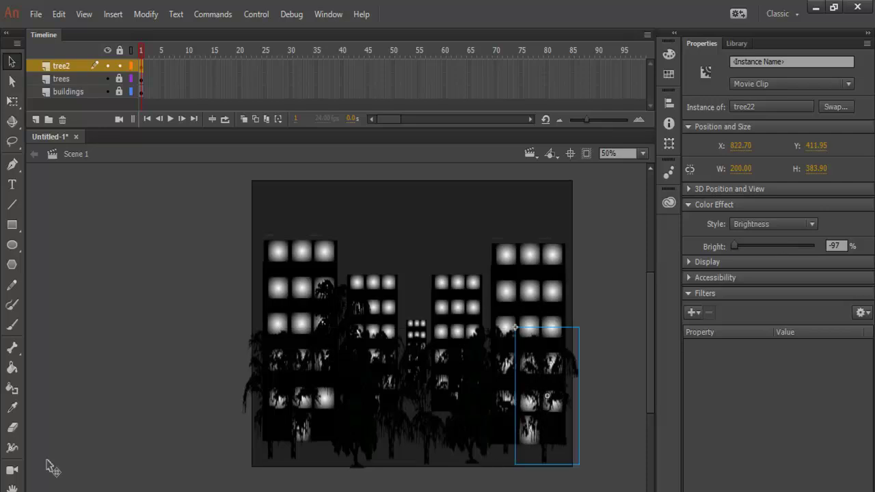
left_click_drag(546, 396, 435, 383)
left_click_drag(52, 469, 49, 466)
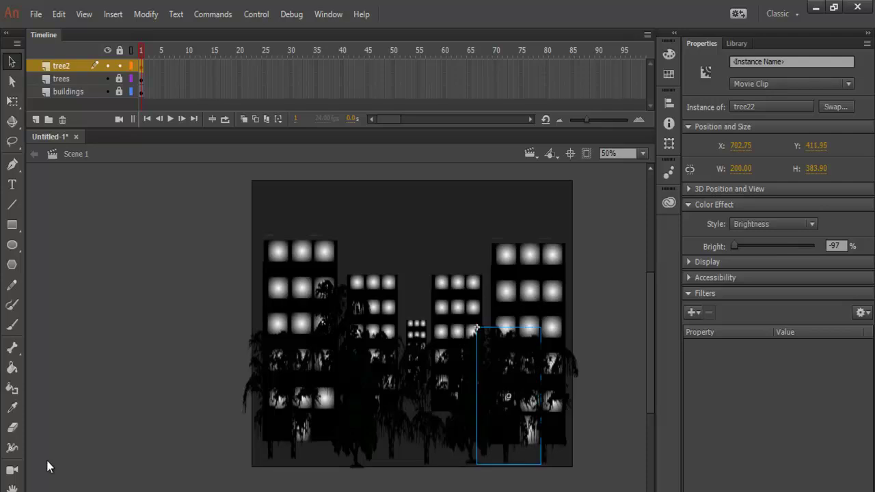
Test the scene to preview the palms in front of the buildings and close the preview.
left_click(256, 14)
left_click(280, 150)
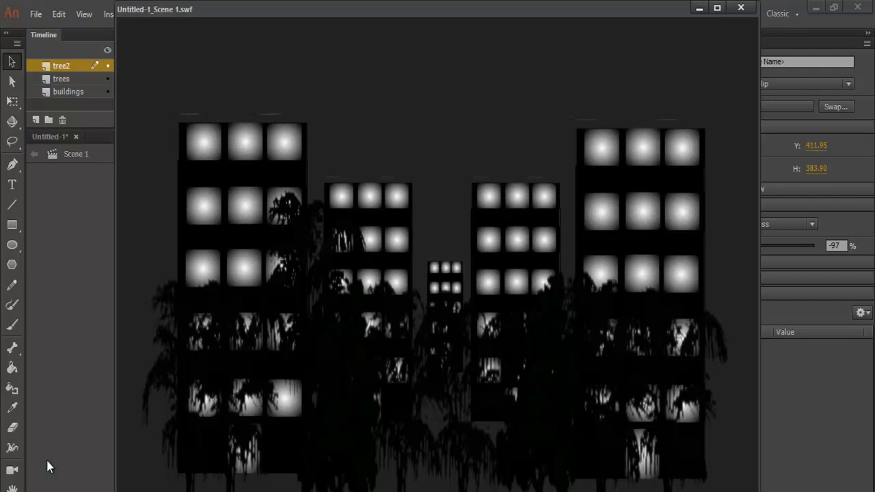
key("ctrl+w")
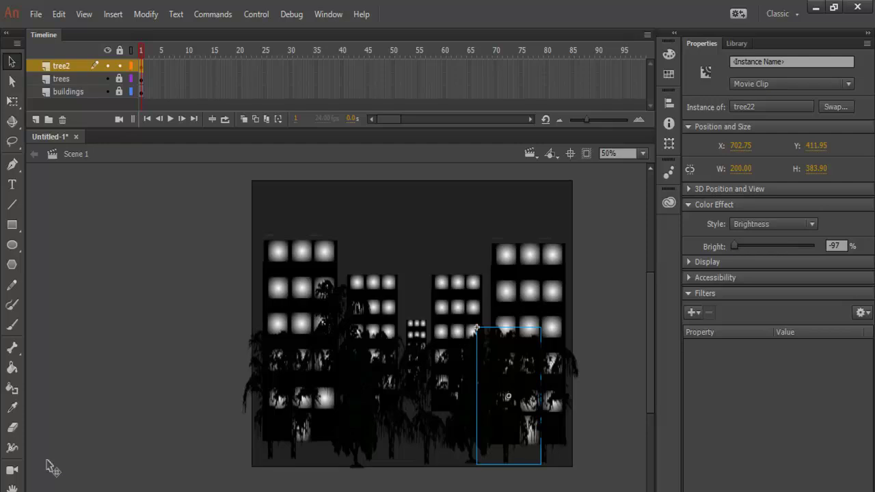
Paste two more palm copies in front of the leftmost building, with their trunks reaching slightly below the stage edge.
key("ctrl+v")
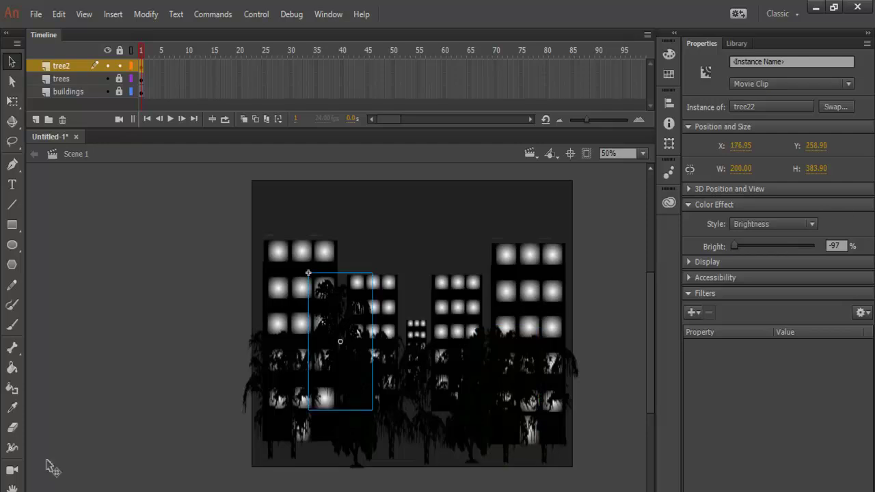
key("ctrl+z")
key("ctrl+z")
key("ctrl+z")
key("ctrl+z")
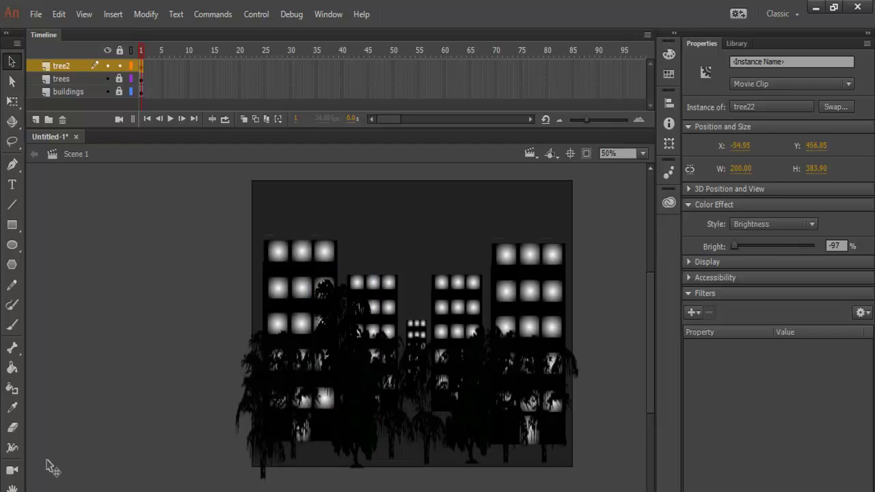
key("ctrl+z")
key("ctrl+z")
key("ctrl+z")
key("ctrl+z")
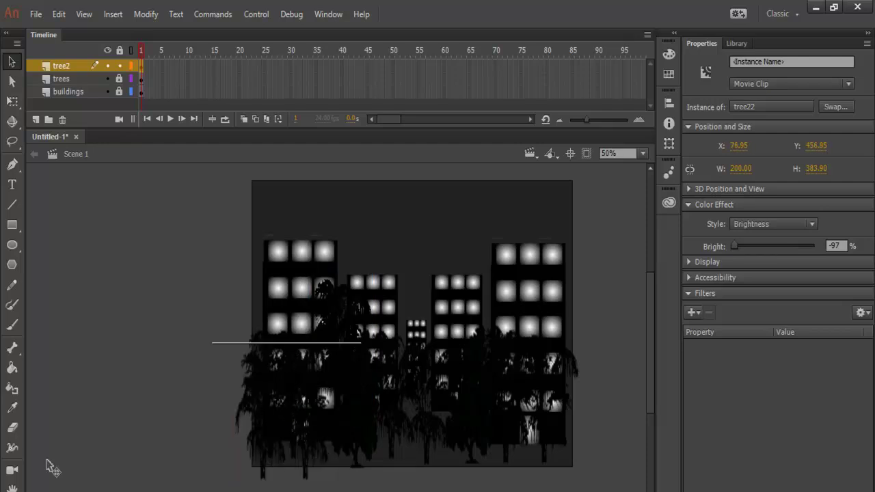
Add three more palm copies along the lower edge, from the stage's middle to the left side of the rightmost building.
key("ctrl+z")
key("ctrl+z")
key("ctrl+z")
key("ctrl+z")
key("ctrl+z")
key("ctrl+z")
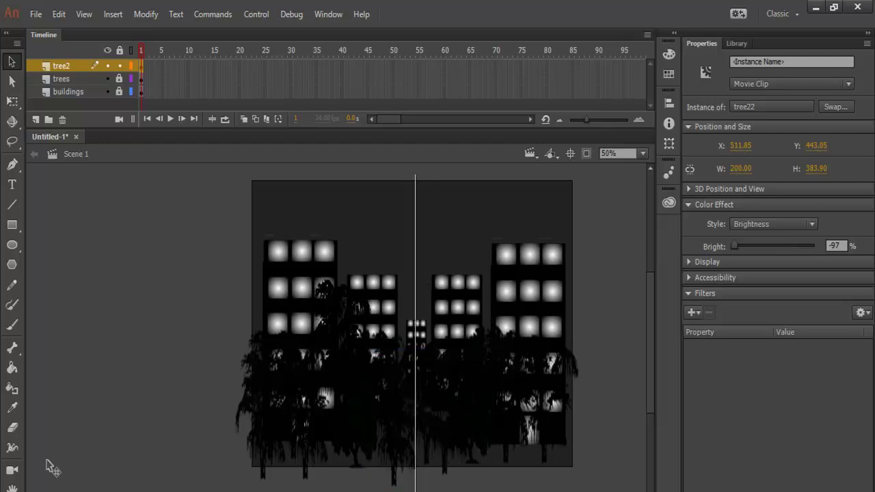
key("ctrl+z")
key("ctrl+z")
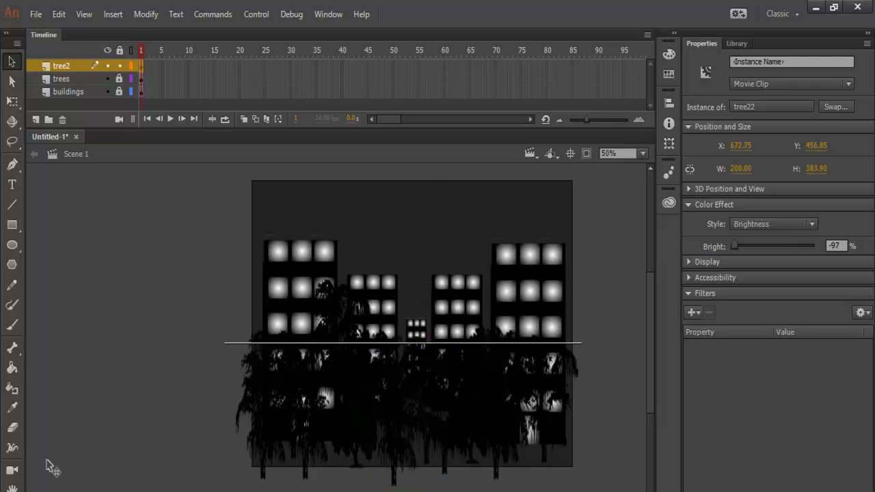
Add two palm copies at the stage's lower right and one higher up between the two middle buildings.
key("ctrl+z")
key("ctrl+z")
key("ctrl+z")
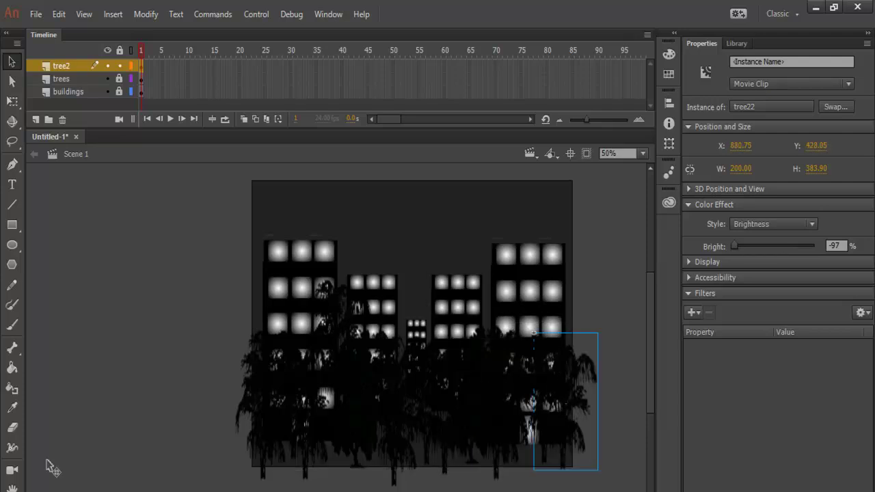
key("ctrl+z")
key("ctrl+z")
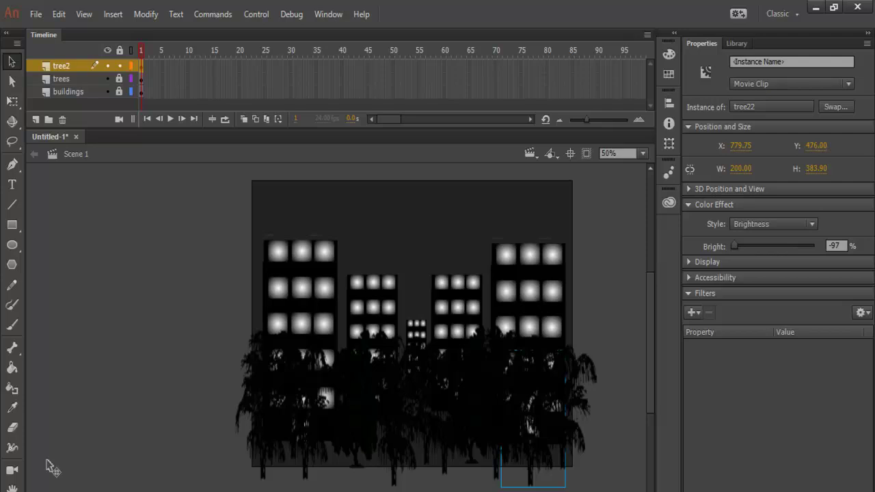
key("ctrl+z")
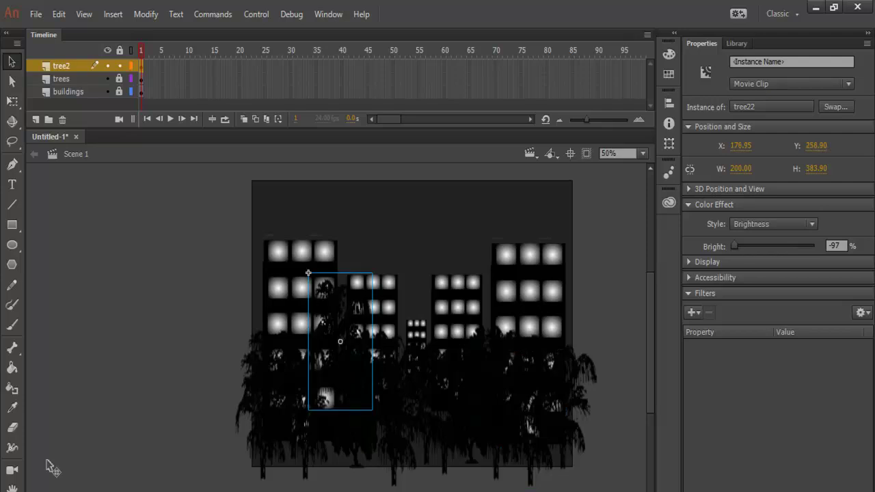
left_click_drag(341, 342, 420, 357)
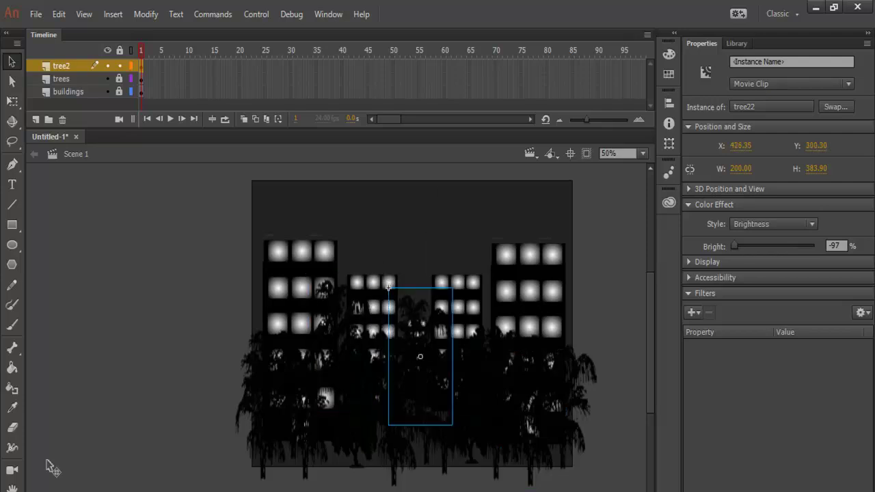
Test the scene again to check the denser row of palms and close the preview.
key("alt+o")
key("Down")
key("Down")
key("Down")
key("Return")
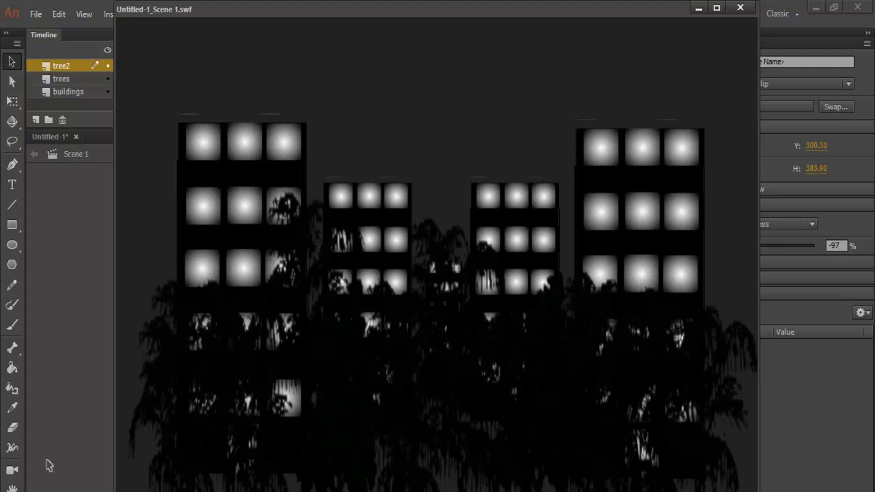
left_click(49, 468)
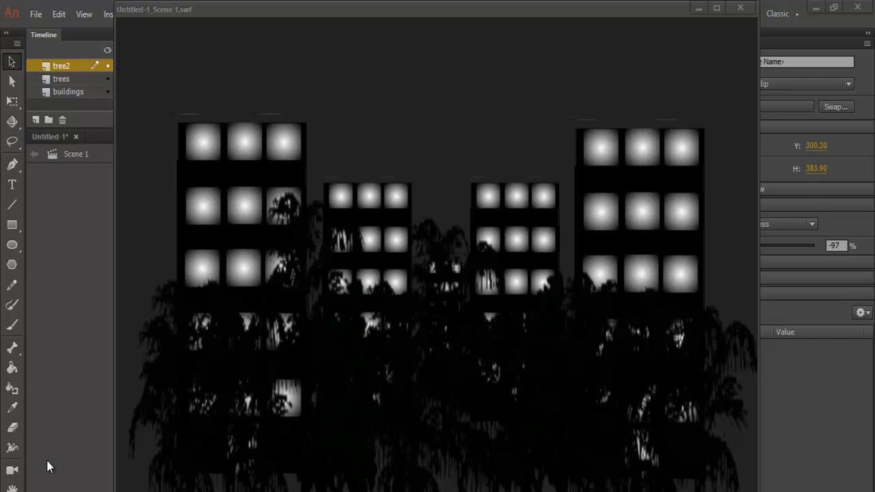
left_click(741, 8)
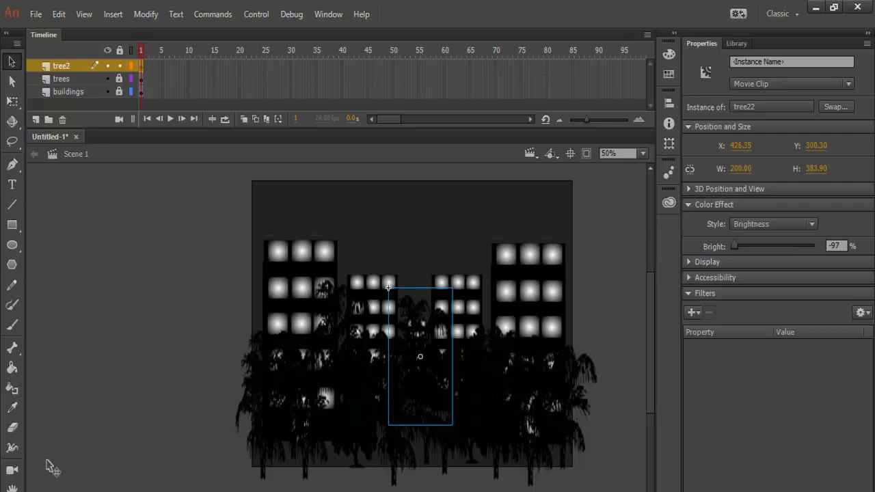
Change the stage size in the document settings to 1600 px wide and 700 px high.
left_click_drag(650, 341, 650, 343)
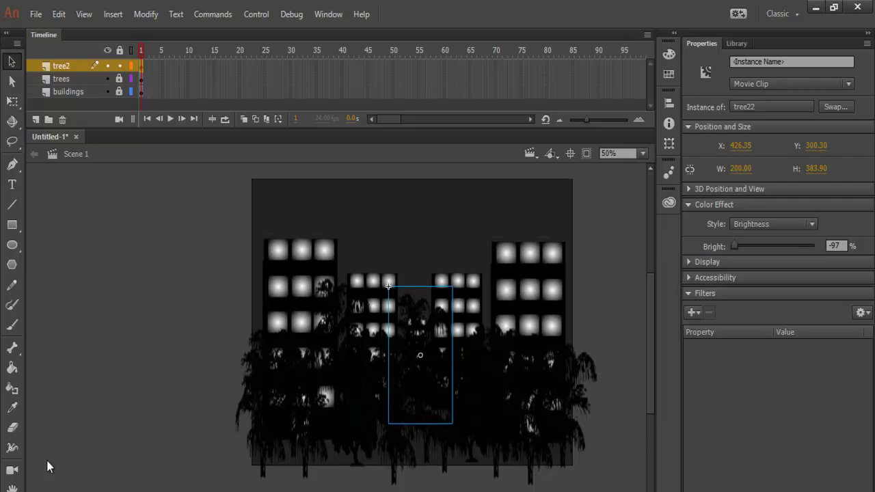
right_click(436, 215)
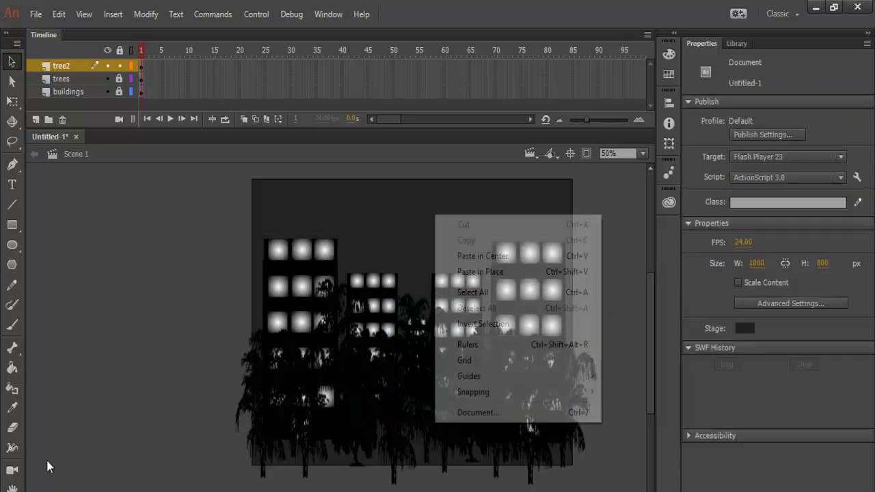
left_click(477, 413)
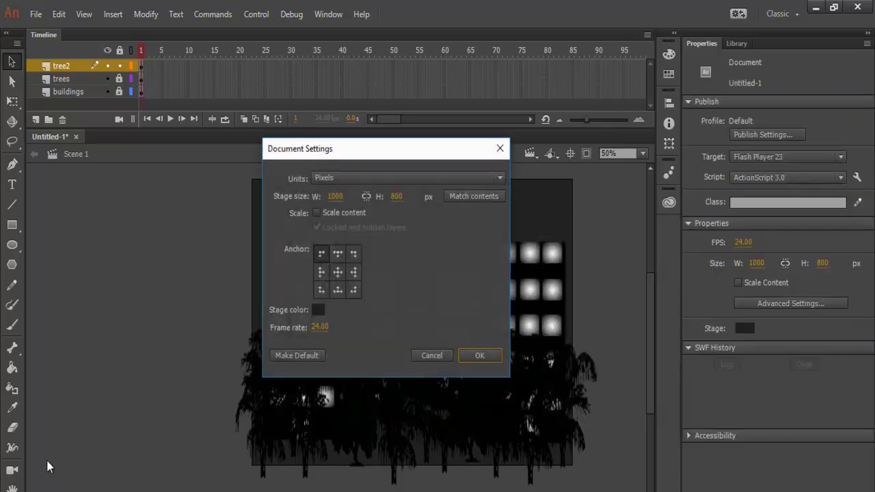
left_click_drag(397, 196, 394, 196)
type("778")
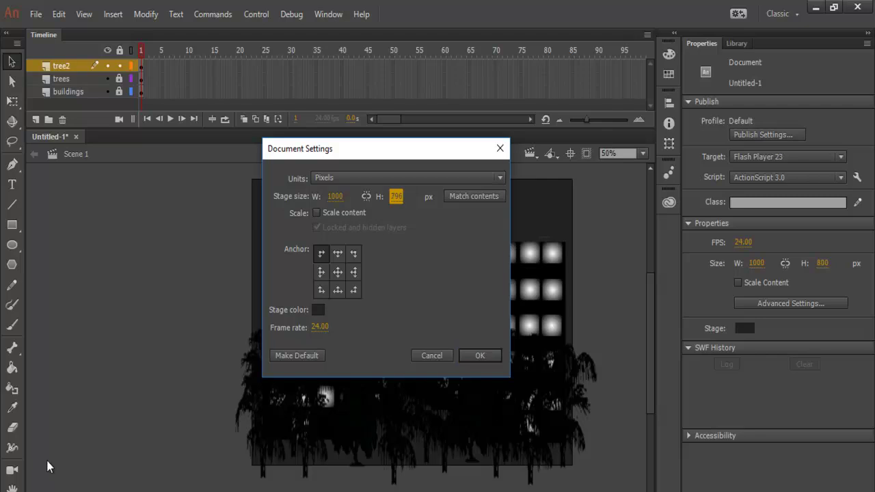
type("700")
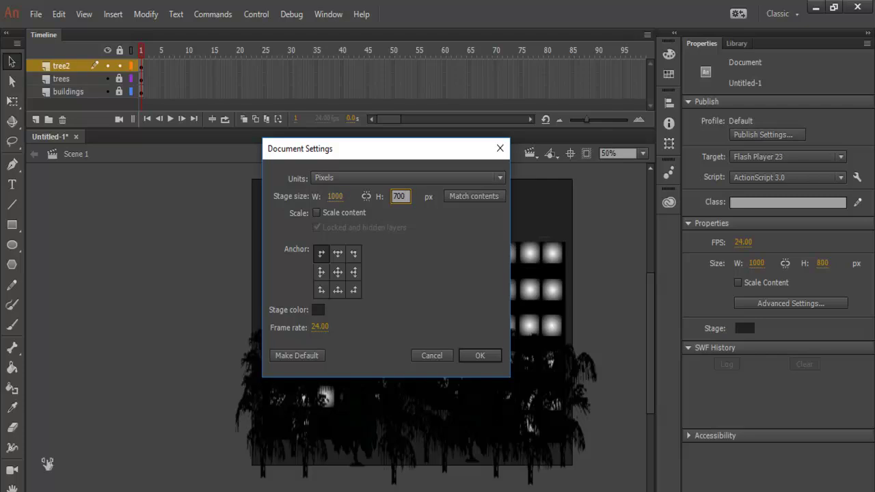
key("shift+Tab")
type("1600")
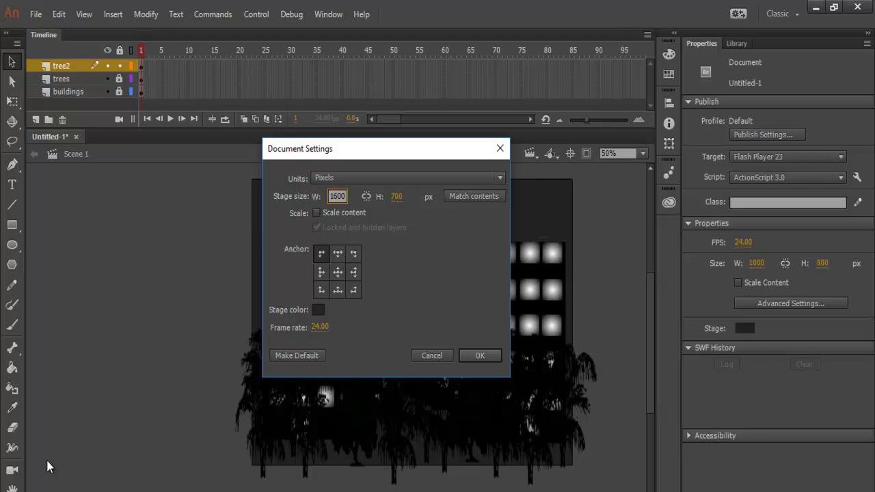
key("Return")
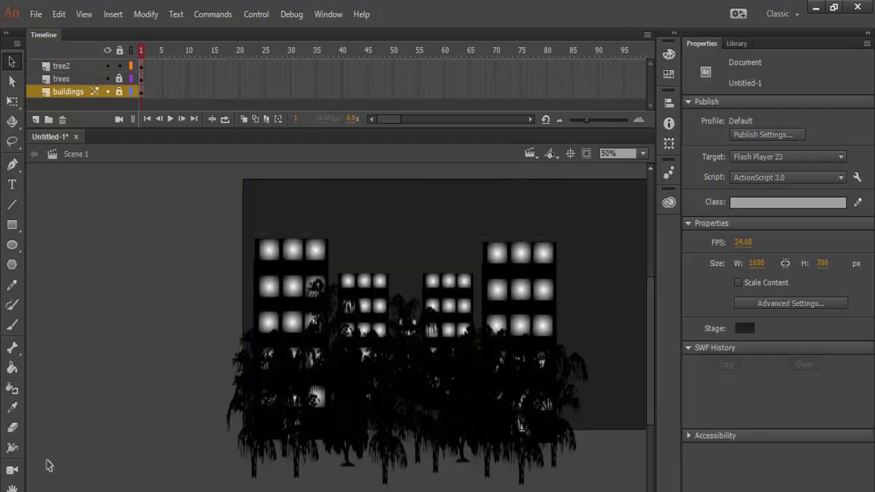
Unlock all layers, copy all the artwork and paste the duplicate over the empty right half of the widened stage.
scroll(49, 467, "right", 5)
scroll(48, 467, "left", 1)
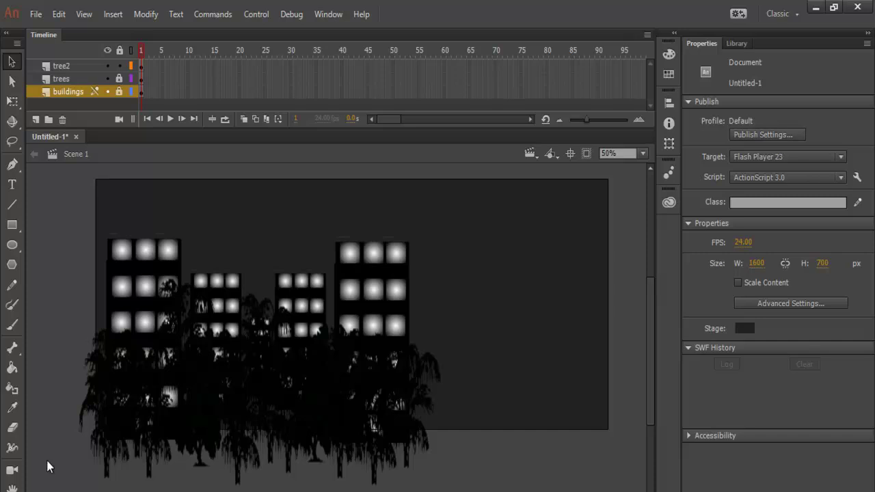
left_click(120, 51)
left_click(120, 51)
key("ctrl+a")
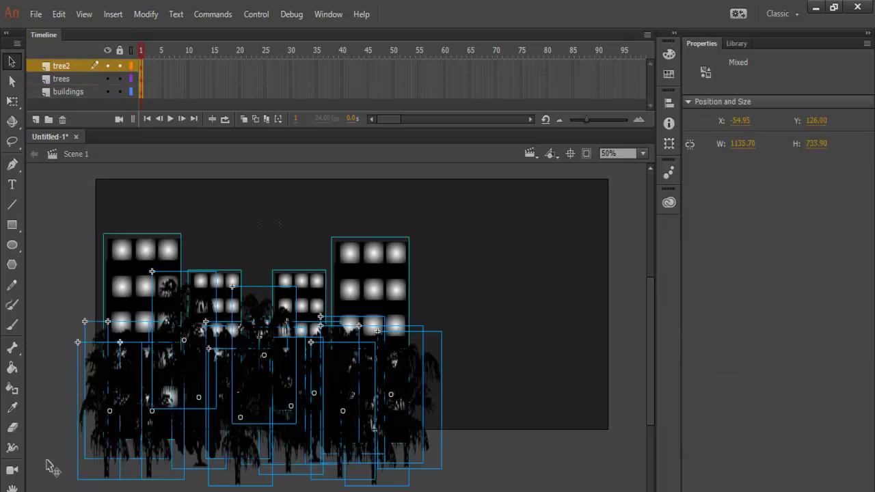
left_click(49, 466)
key("ctrl+v")
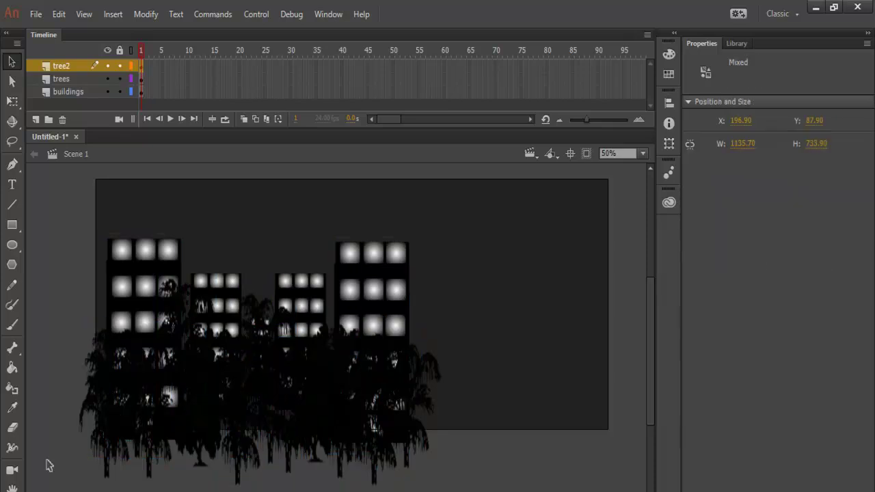
left_click_drag(50, 466, 177, 462)
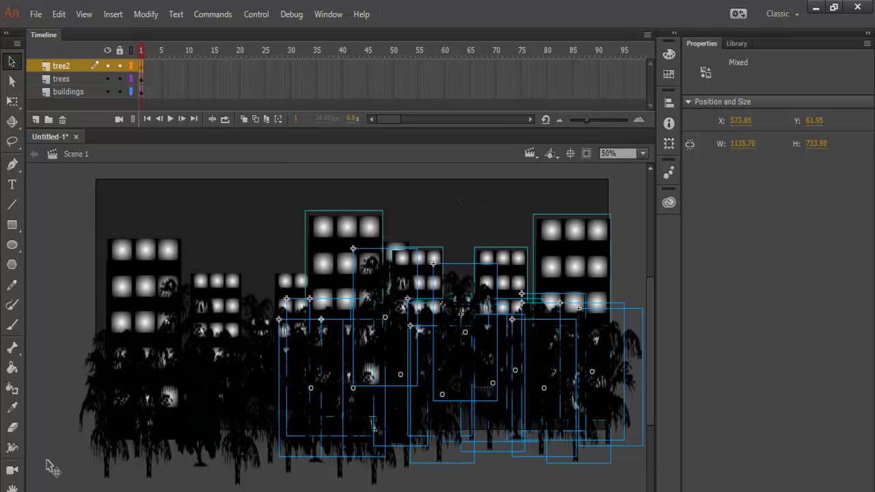
left_click(52, 469)
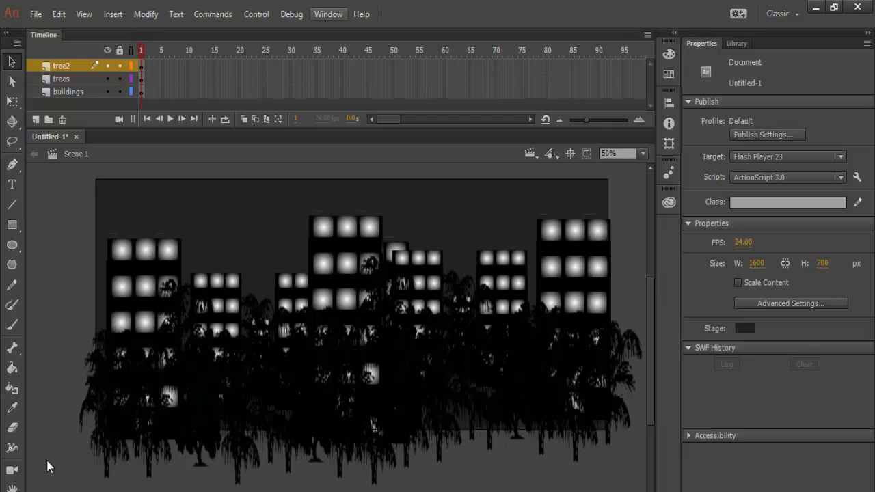
Test the scene to preview the widened cityscape and close the preview.
key("alt+c")
key("Down")
key("Down")
key("Down")
key("Return")
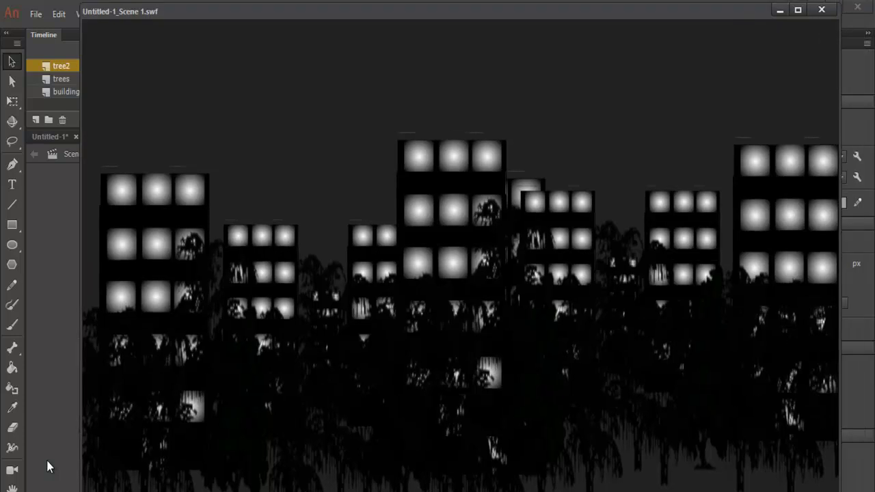
key("ctrl+w")
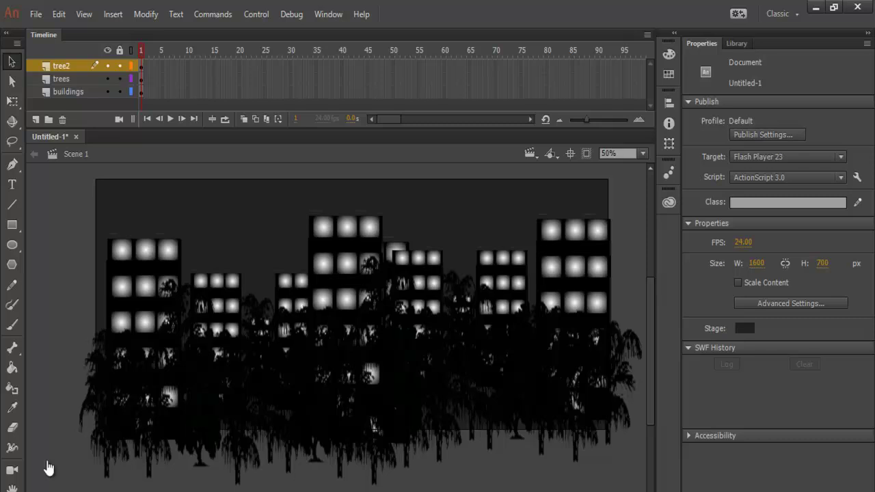
Import the road, car, bus and three bird images from the video_create folder into the library.
key("alt+f")
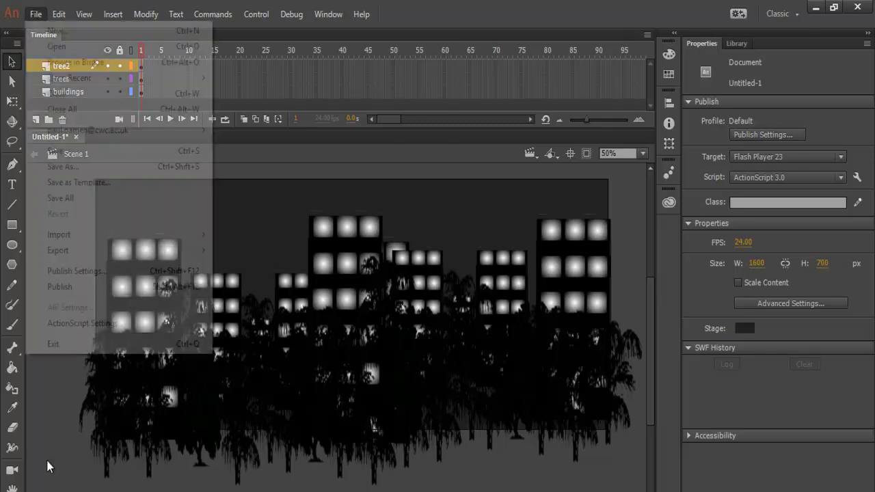
key("Down")
key("Down")
key("Down")
key("Down")
key("Down")
key("Down")
key("Down")
key("Down")
key("Down")
key("Down")
key("Down")
key("Right")
key("Down")
key("Return")
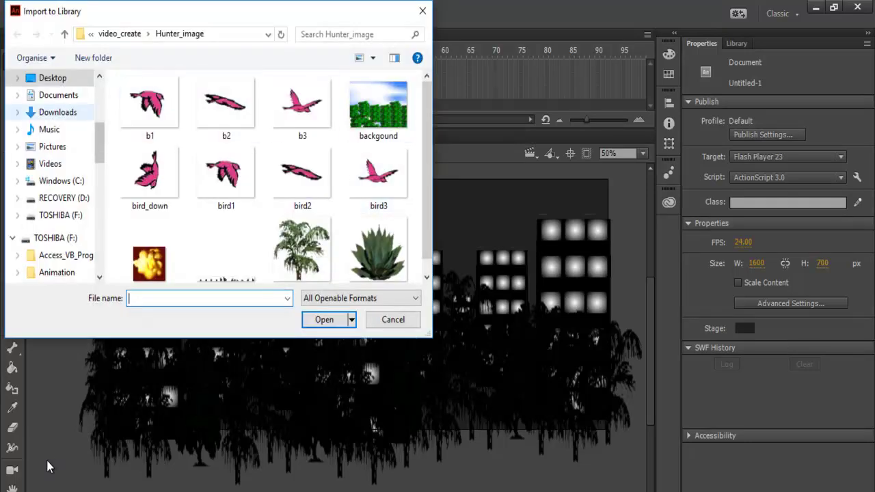
key("alt+Up")
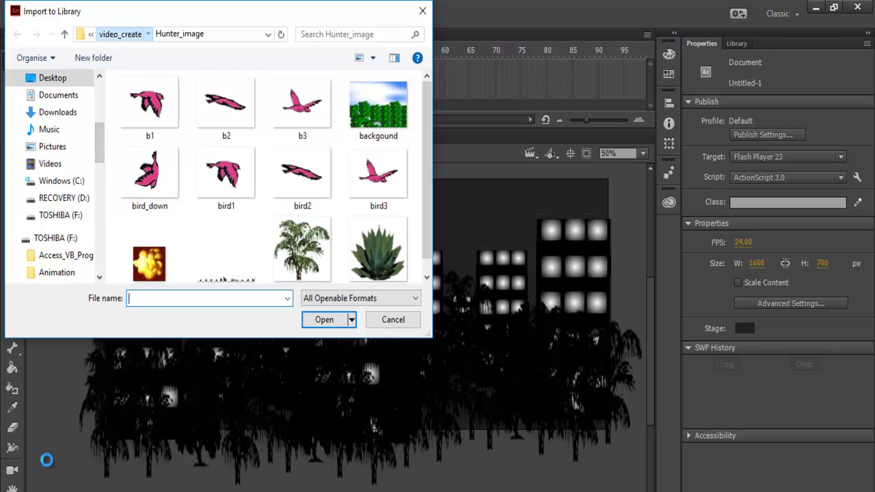
left_click(379, 199)
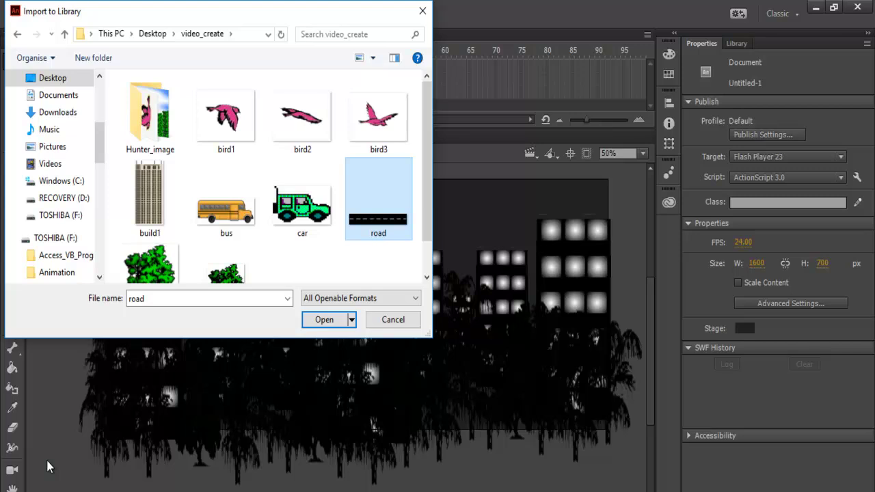
key("shift+Left")
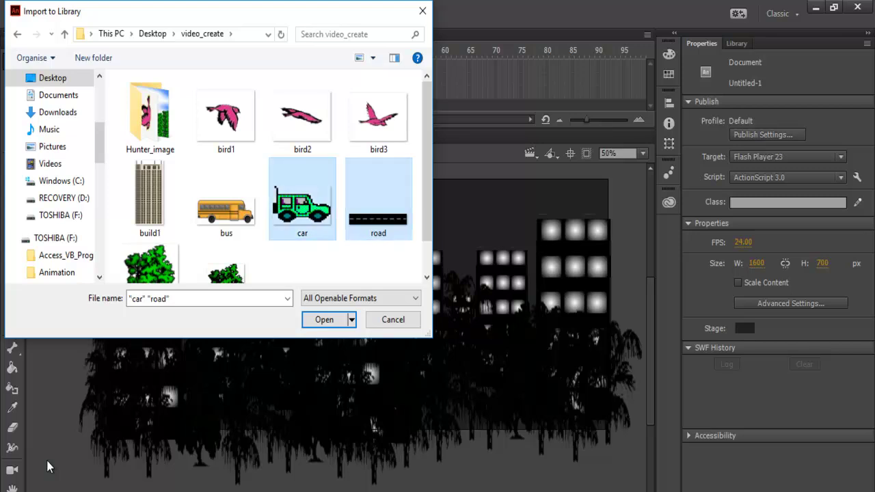
key("shift+Left")
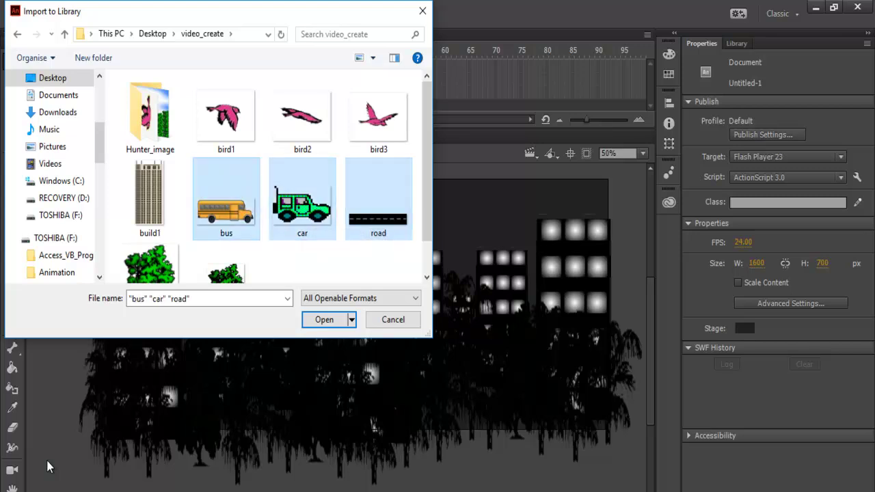
key("Return")
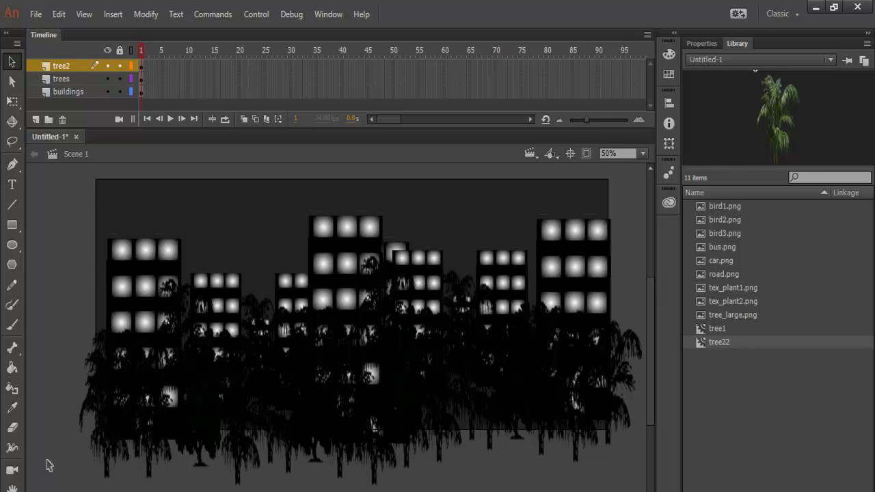
Add a layer named road above tree2, lock all the other layers and enlarge the timeline to show them all.
left_click(36, 119)
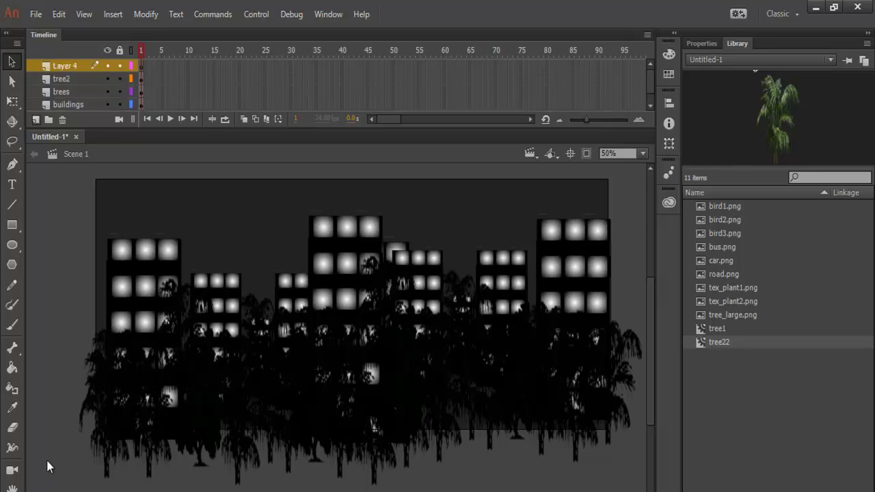
double_click(66, 66)
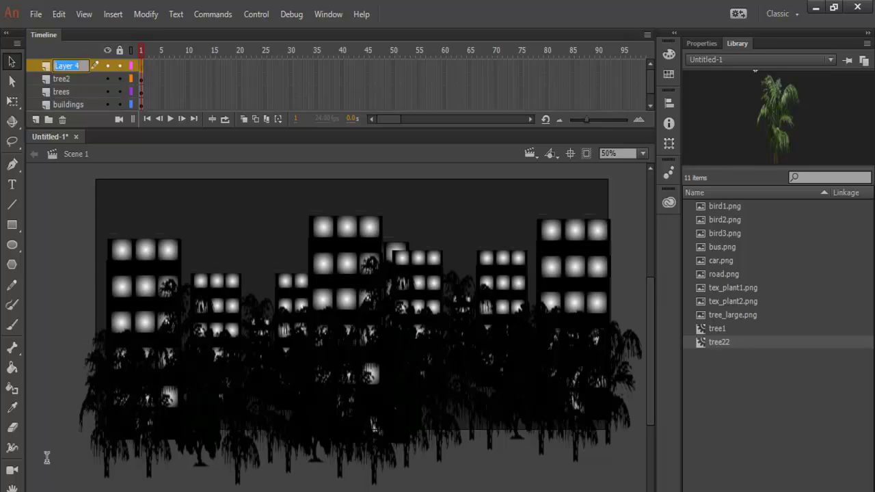
type("road")
key("Return")
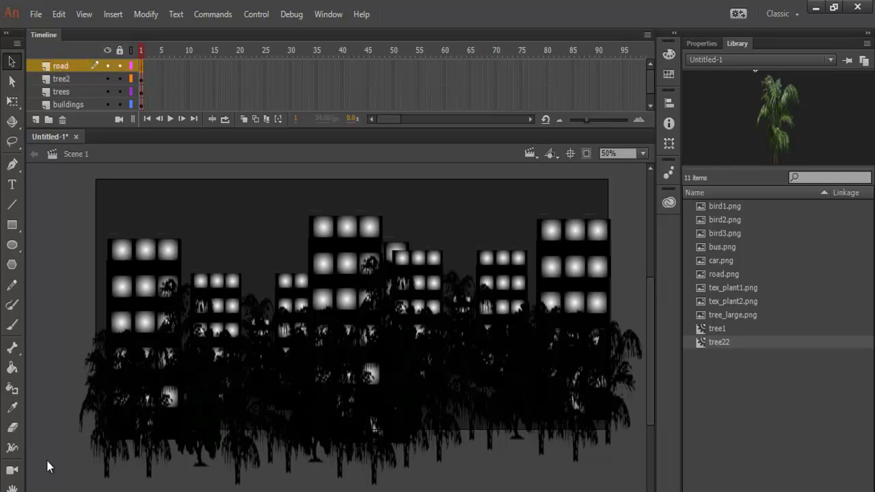
left_click(120, 51)
left_click(119, 66)
left_click_drag(205, 129, 205, 147)
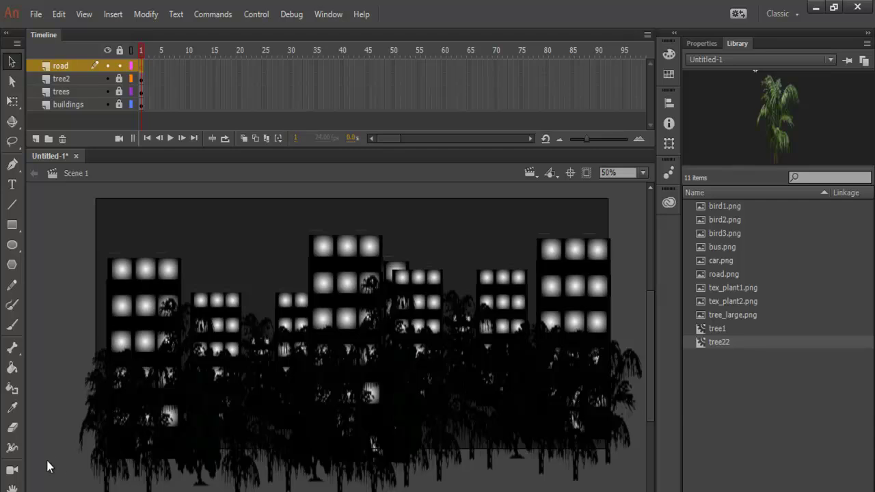
Place road.png at the stage's lower-left corner and paste two copies beside it to carry the road across the full width.
left_click(723, 274)
mouse_move(723, 274)
left_mouse_down()
mouse_move(48, 467)
mouse_move(327, 431)
mouse_move(191, 430)
mouse_move(191, 441)
left_mouse_up()
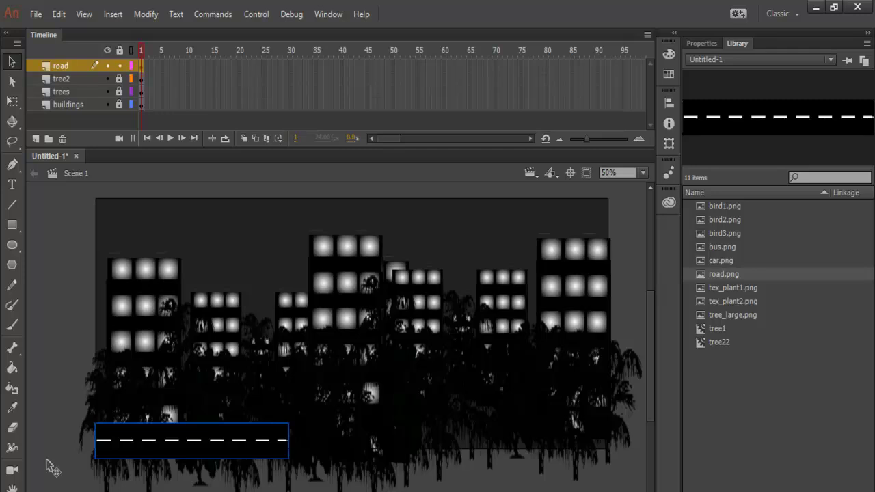
left_click(48, 466)
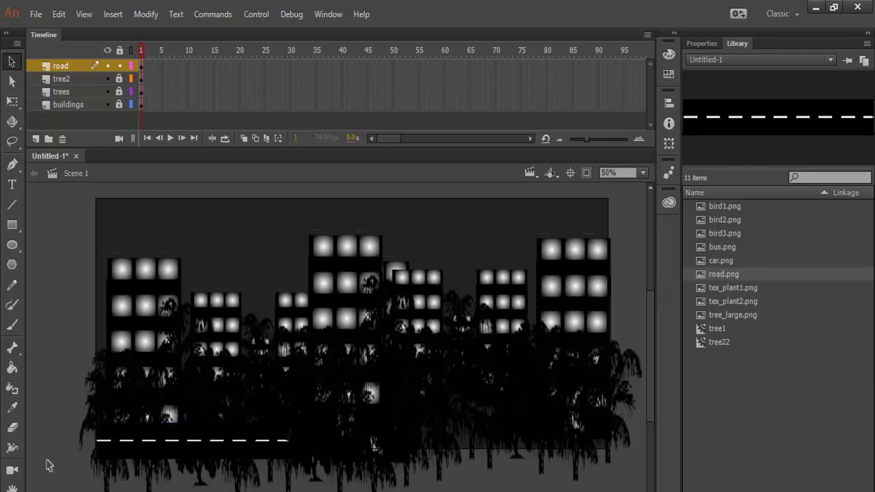
key("ctrl+v")
mouse_move(341, 350)
left_mouse_down()
mouse_move(345, 368)
mouse_move(405, 431)
mouse_move(383, 442)
left_mouse_up()
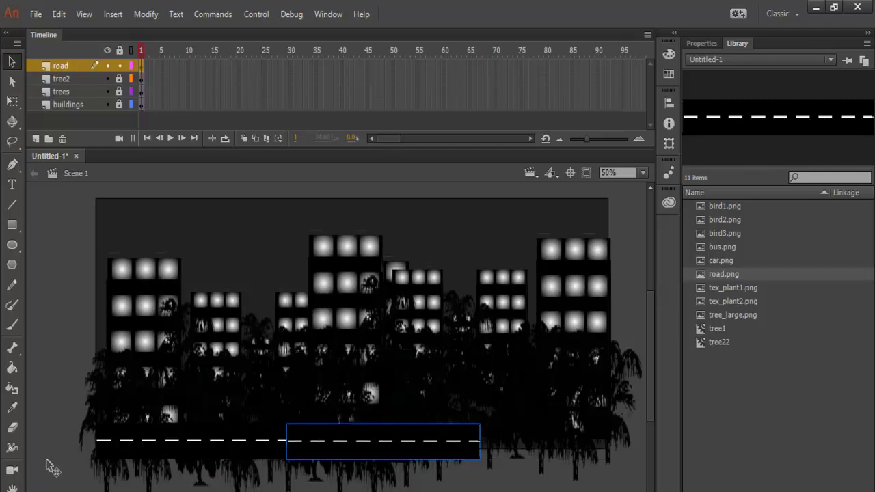
key("ctrl+v")
mouse_move(341, 351)
left_mouse_down()
mouse_move(558, 418)
mouse_move(511, 429)
mouse_move(511, 420)
mouse_move(511, 430)
left_mouse_up()
Raise the middle and left road pieces to line them up with the right piece along the stage's lower edge.
left_click_drag(384, 441, 385, 430)
left_click_drag(192, 441, 192, 432)
left_click_drag(51, 468, 51, 468)
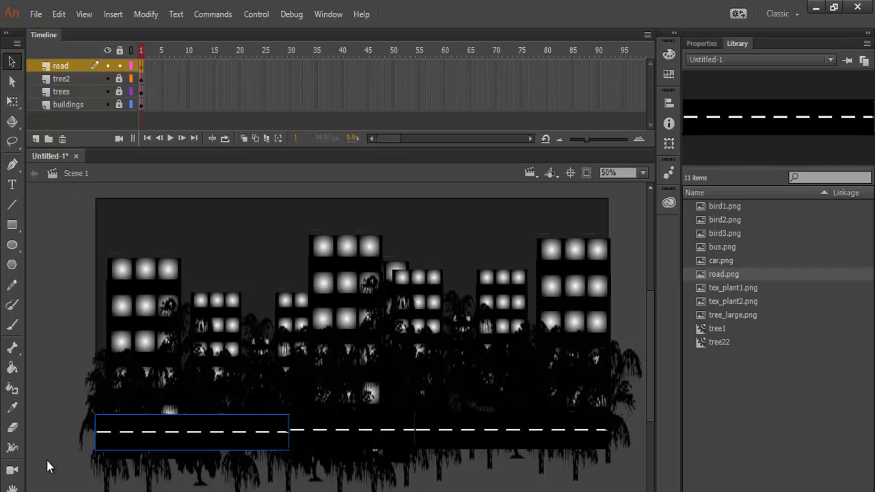
Move the road layer below the trees layer and add a layer named Car directly above it.
left_click_drag(62, 66, 62, 98)
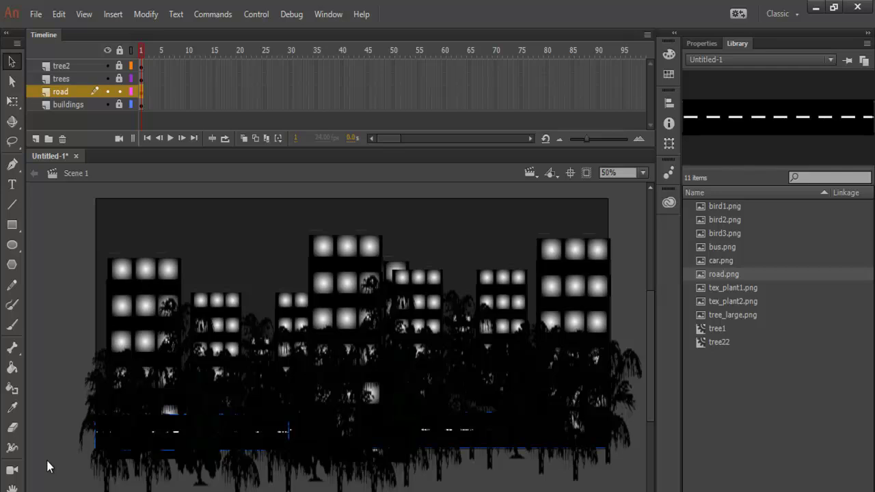
left_click(35, 138)
double_click(66, 92)
type("CAr")
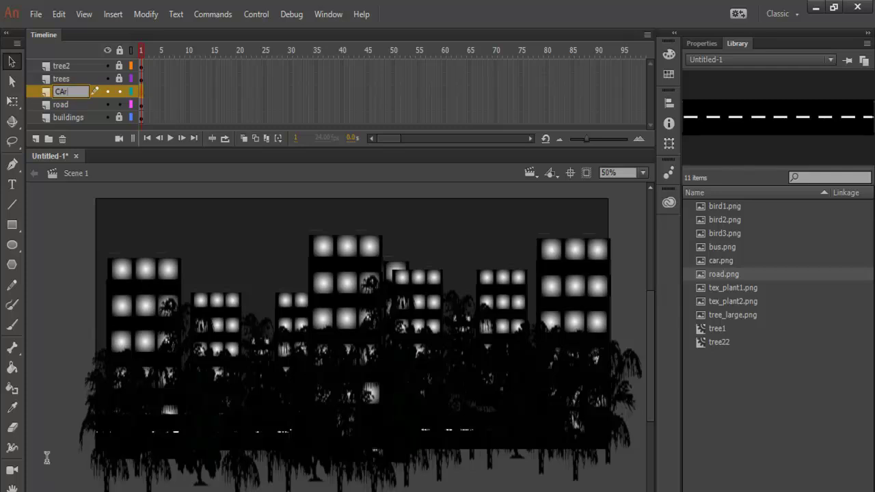
key("BackSpace")
key("BackSpace")
type("ar")
key("Return")
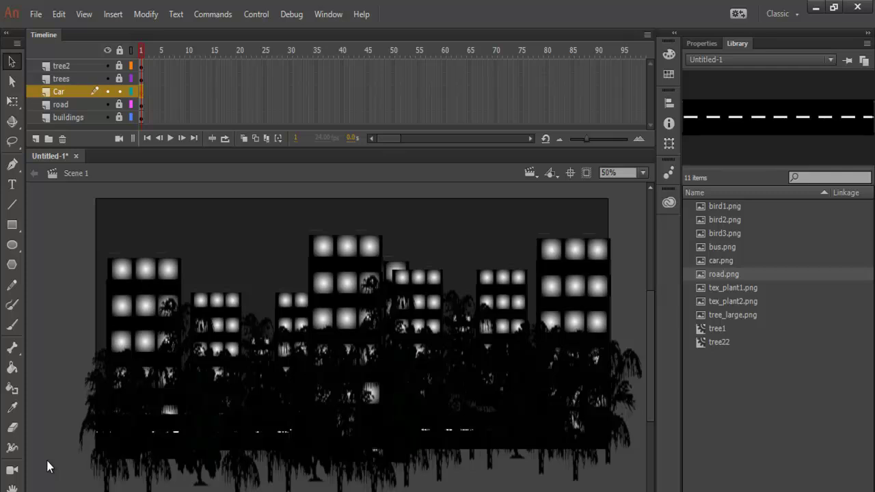
Place car.png just outside the stage's left edge on the Car layer and convert it to a movie clip symbol named car.
left_click(721, 260)
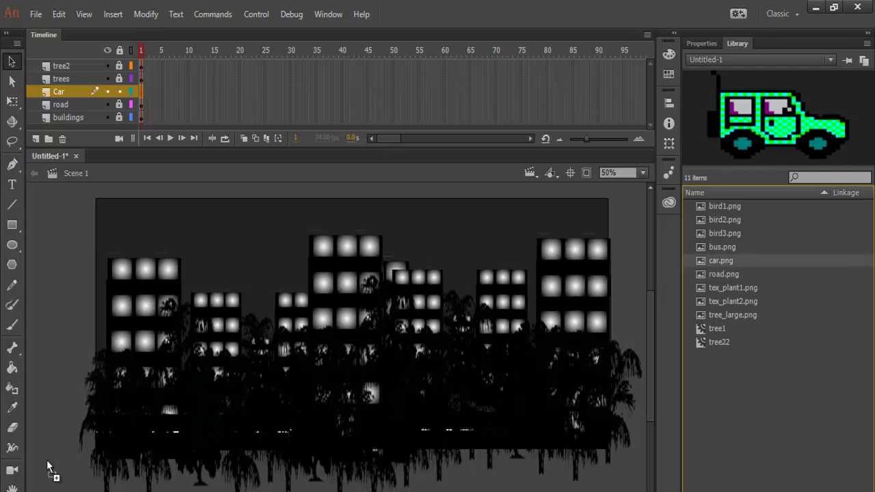
left_click_drag(47, 466, 51, 467)
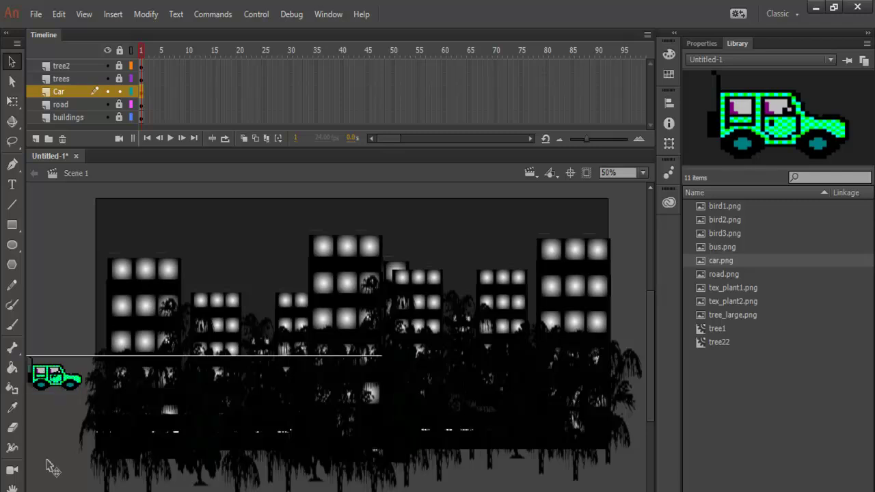
right_click(55, 375)
key("Return")
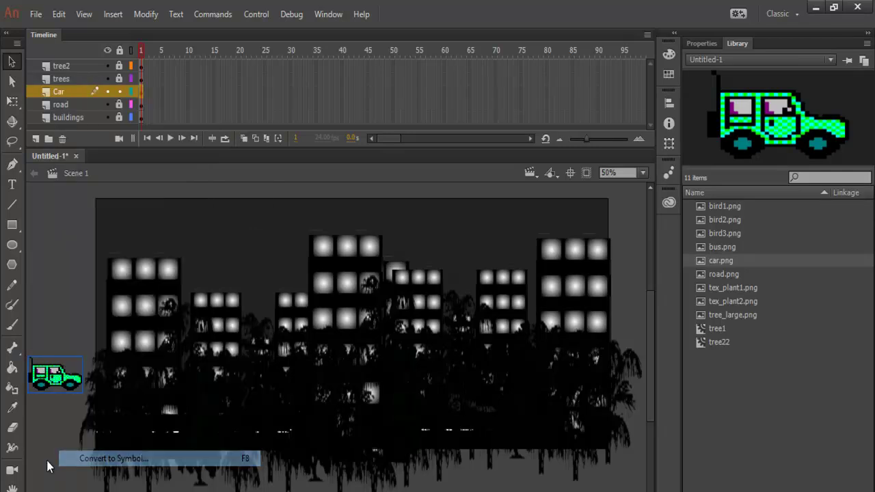
type("car")
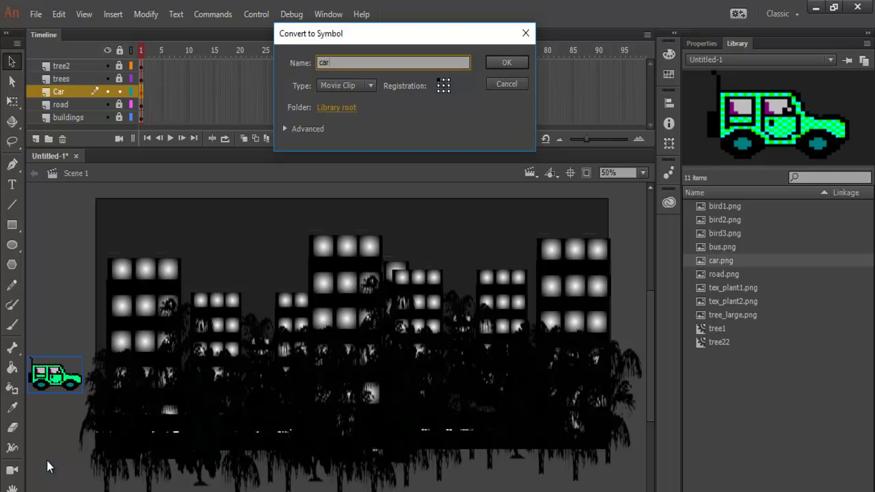
key("Return")
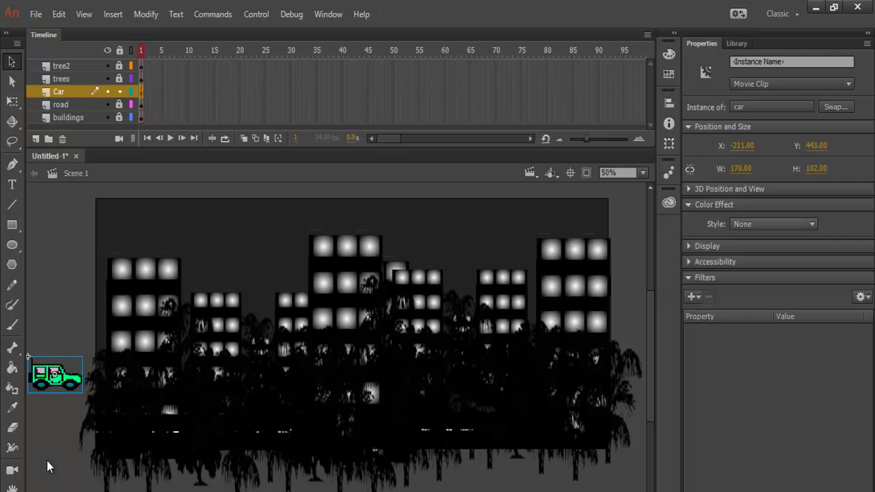
Darken the car with a Brightness effect of -87% and move it to the road's left end, at about X -130, Y 582.
left_click(810, 224)
left_click(762, 254)
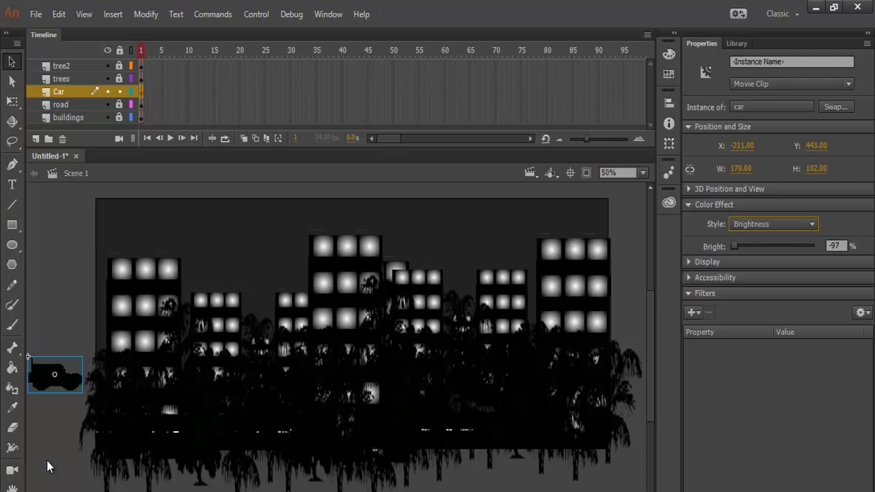
left_click_drag(735, 246, 738, 246)
mouse_move(55, 375)
left_mouse_down()
mouse_move(86, 425)
mouse_move(71, 427)
left_mouse_up()
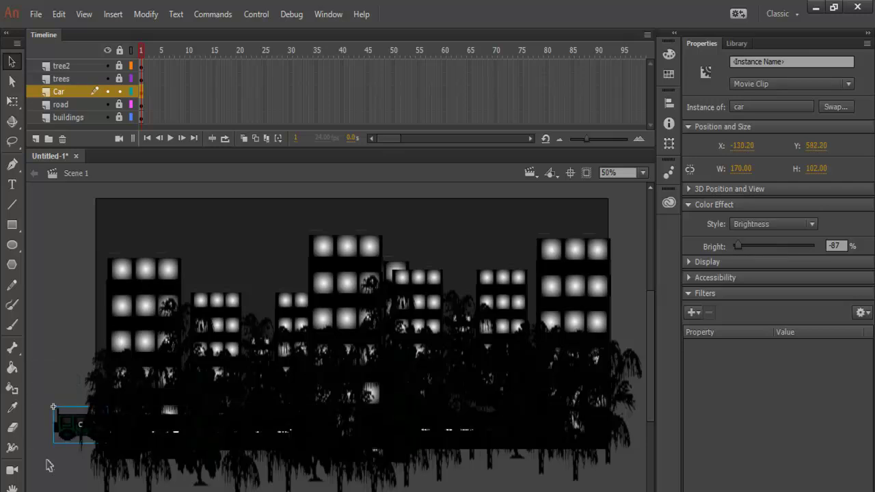
Extend the Car and road layers to frame 120.
mouse_move(389, 139)
left_mouse_down()
mouse_move(417, 138)
mouse_move(404, 139)
left_mouse_up()
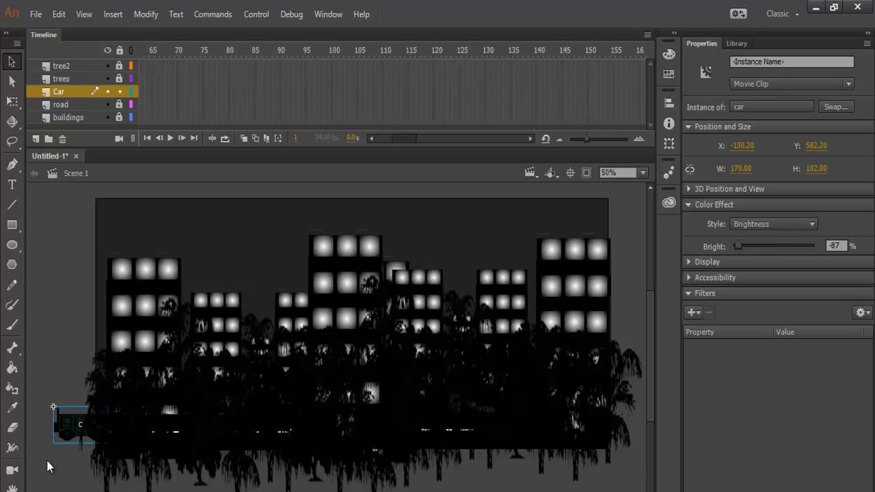
left_click_drag(433, 65, 433, 118)
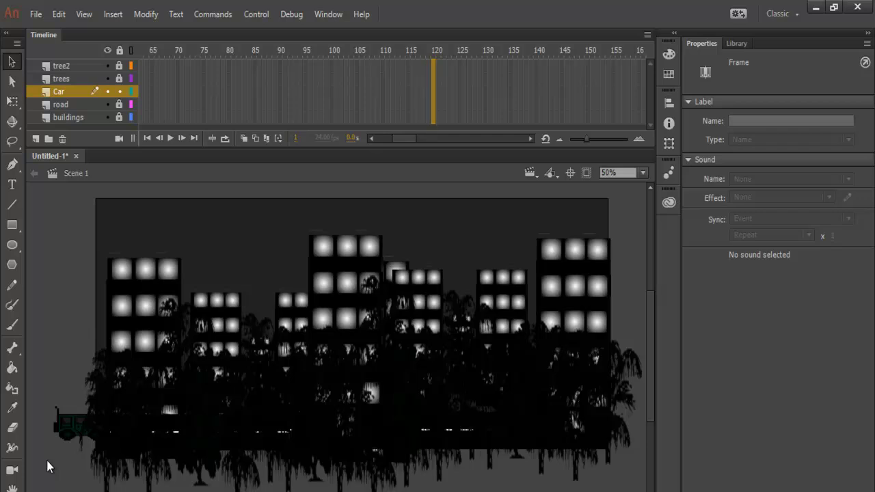
left_click(47, 467)
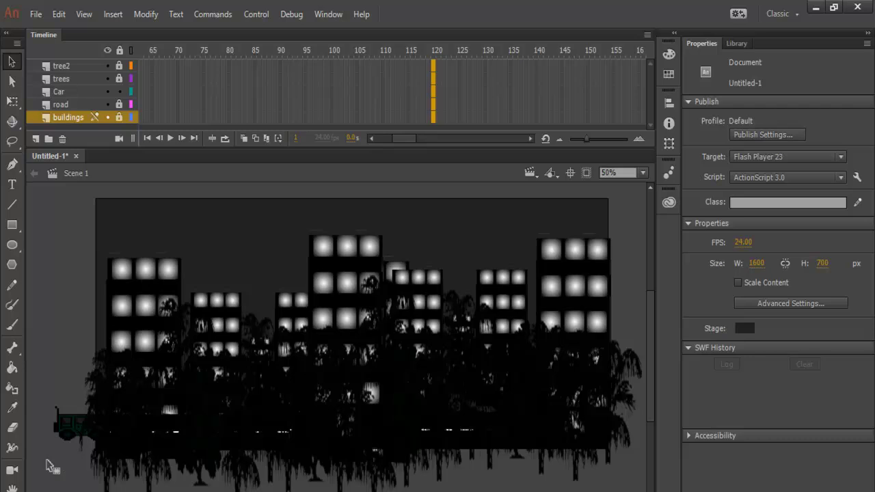
left_click(48, 467)
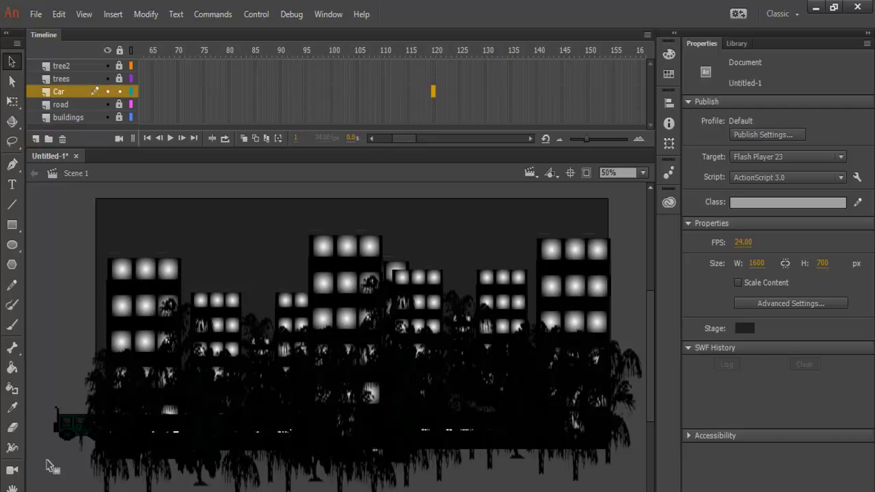
key("ctrl+z")
key("ctrl+z")
key("ctrl+z")
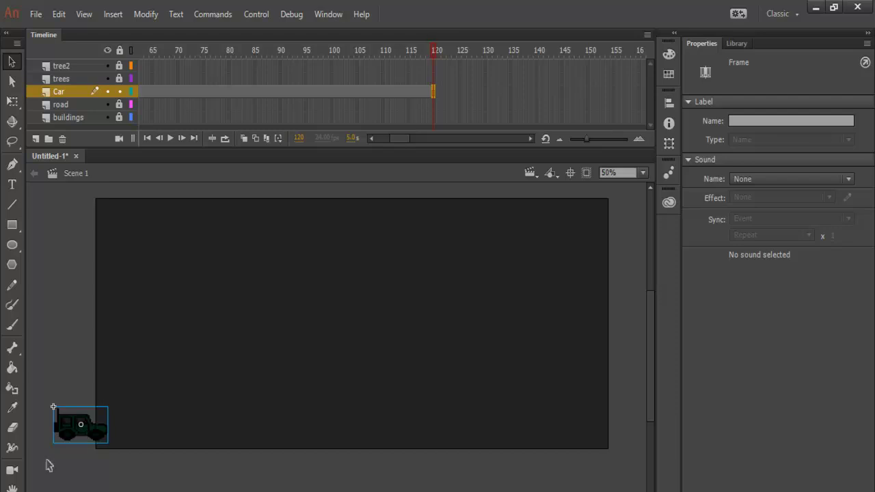
left_click(49, 465)
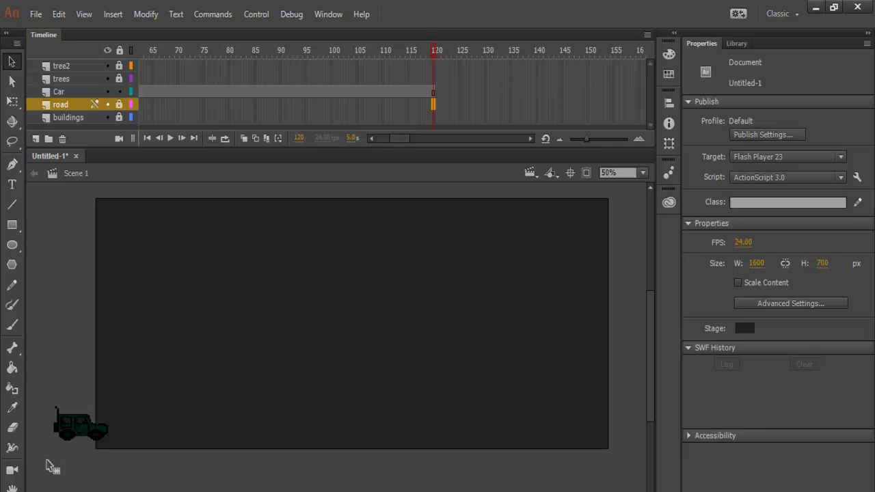
key("F5")
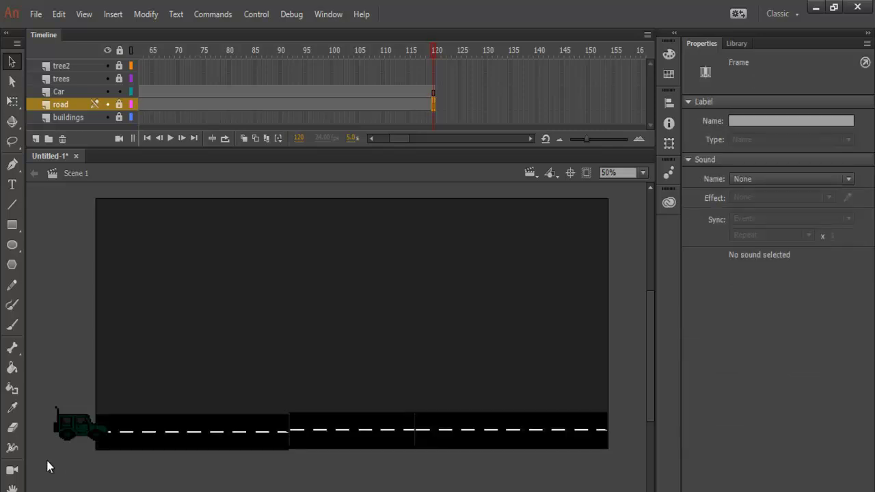
Unlock the road layer and nudge the left road piece up to Y 600 to align its dashes with the neighbouring piece.
key("ctrl+z")
key("ctrl+a")
key("Up")
key("Up")
key("Up")
key("Up")
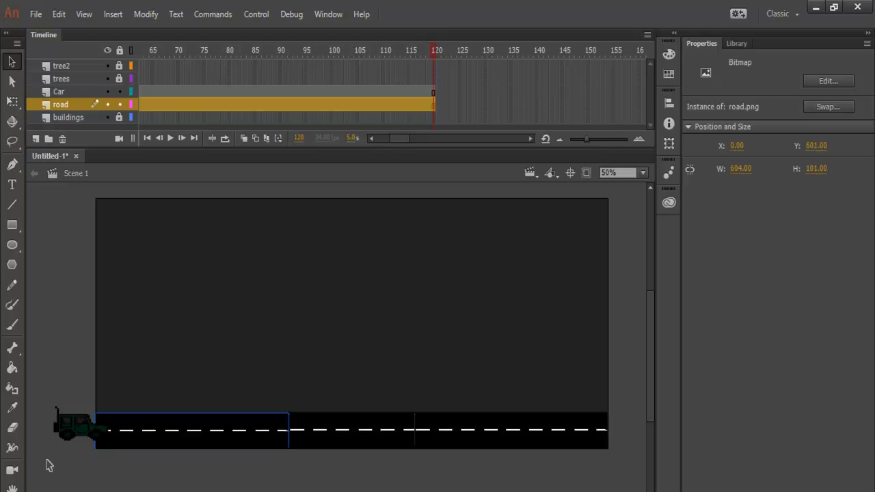
left_click(48, 465)
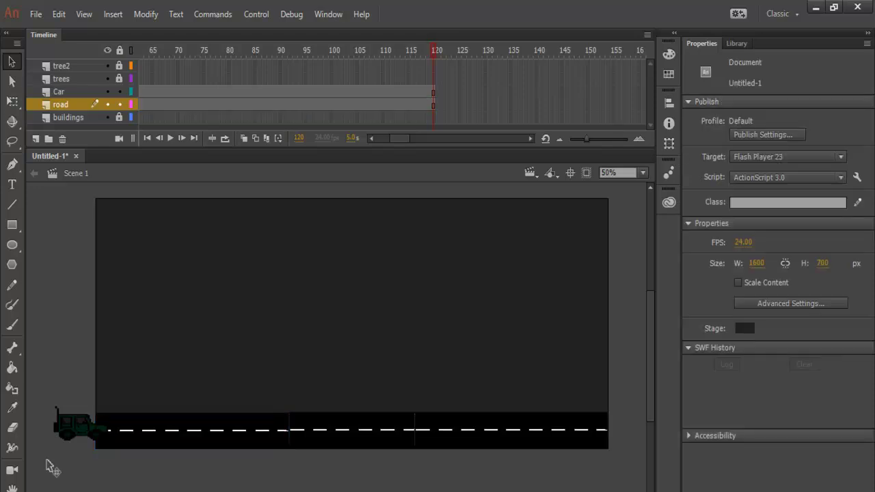
left_click(48, 465)
key("Up")
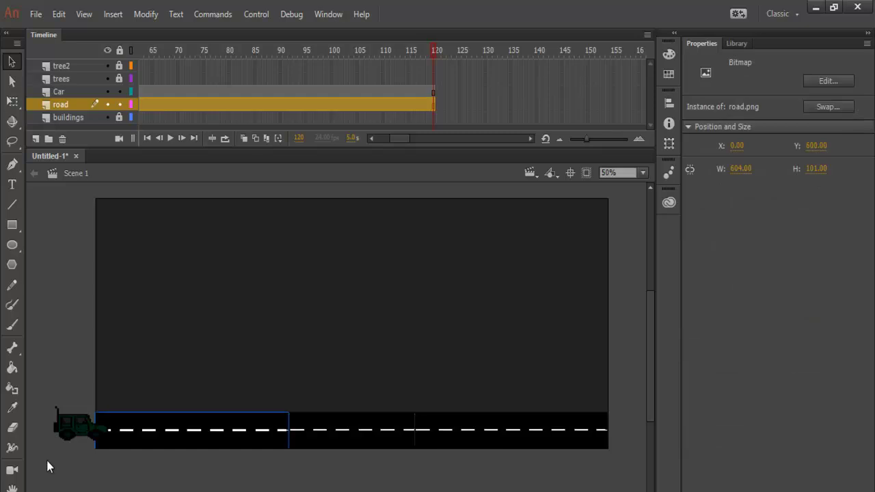
Lock the road layer and raise the car on the Car layer to about Y 558.
key("ctrl+alt+l")
left_click(48, 461)
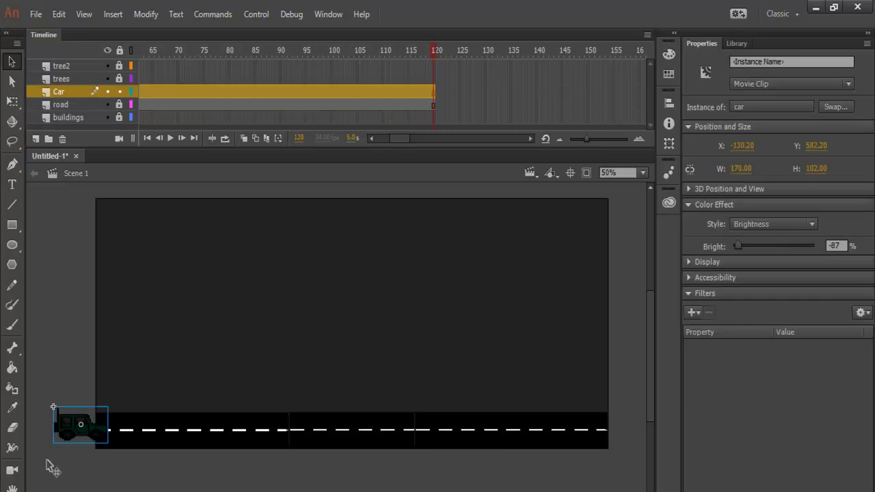
key("Up")
key("Up")
key("Up")
key("Up")
key("Up")
key("Up")
key("Up")
key("Up")
key("Up")
key("Up")
key("Up")
key("Up")
key("Up")
key("Up")
key("Up")
key("Up")
key("Up")
key("Up")
key("Up")
key("Up")
Animate the car with a classic tween to a frame 120 keyframe beyond the stage's right edge, at about X 1943.
key("F6")
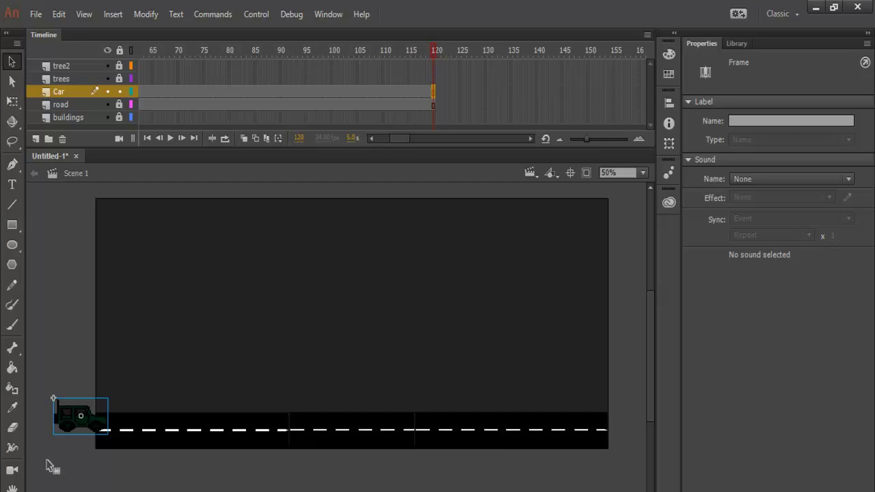
key("F6")
key("shift+Right")
key("shift+Right")
key("shift+Right")
key("shift+Right")
key("shift+Right")
key("shift+Right")
key("shift+Right")
key("shift+Right")
key("shift+Right")
key("shift+Right")
key("shift+Right")
key("shift+Right")
key("shift+Right")
key("shift+Right")
key("shift+Right")
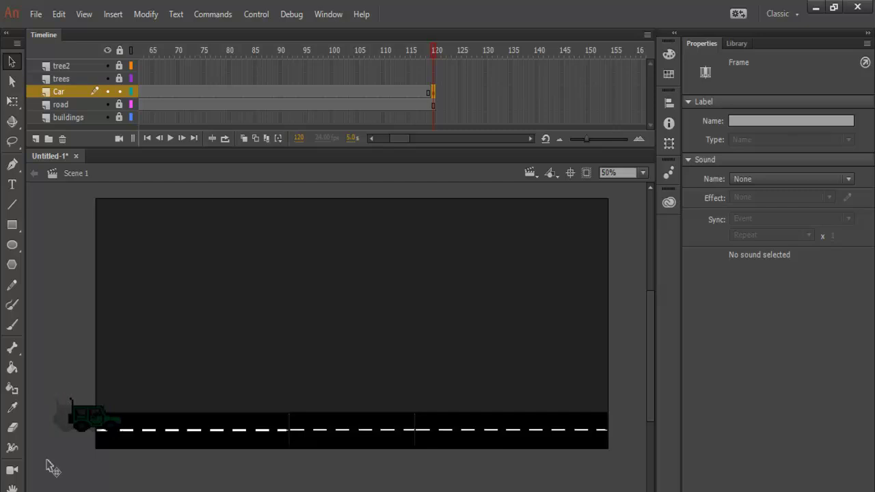
key("shift+Right")
key("shift+Right")
key("shift+Right")
key("shift+Right")
key("shift+Right")
key("shift+Right")
key("shift+Right")
key("shift+Right")
key("shift+Right")
key("shift+Right")
key("shift+Right")
key("shift+Right")
key("shift+Right")
key("shift+Right")
key("shift+Right")
key("shift+Right")
key("shift+Right")
key("shift+Right")
key("shift+Right")
key("shift+Right")
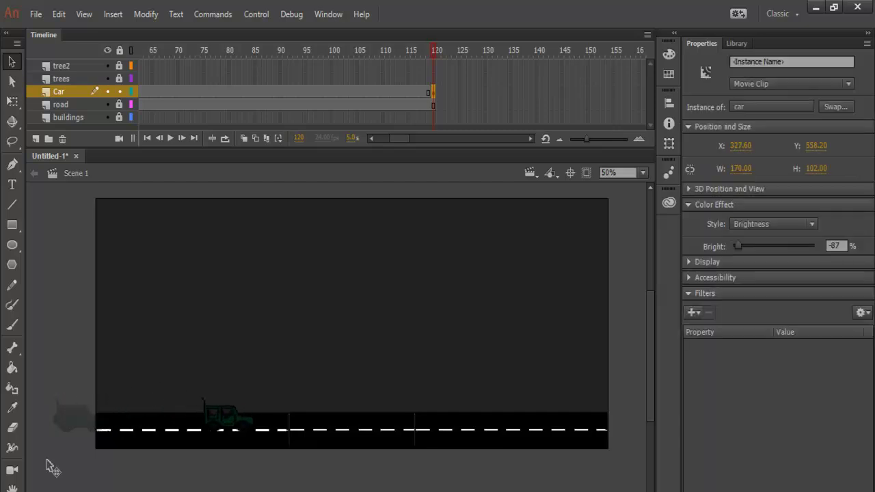
key("shift+Right")
key("shift+Right")
key("shift+Right")
key("shift+Right")
key("shift+Right")
key("shift+Right")
key("shift+Right")
key("shift+Right")
key("shift+Right")
key("shift+Right")
key("shift+Right")
key("shift+Right")
key("shift+Right")
key("shift+Right")
key("shift+Right")
key("shift+Right")
key("shift+Right")
key("shift+Right")
key("shift+Right")
key("shift+Right")
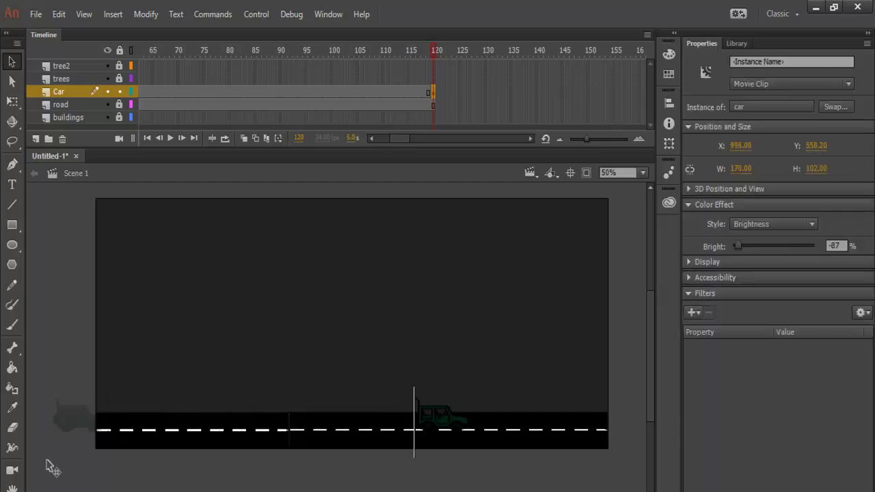
left_click_drag(510, 412, 631, 415)
scroll(48, 466, "right", 5)
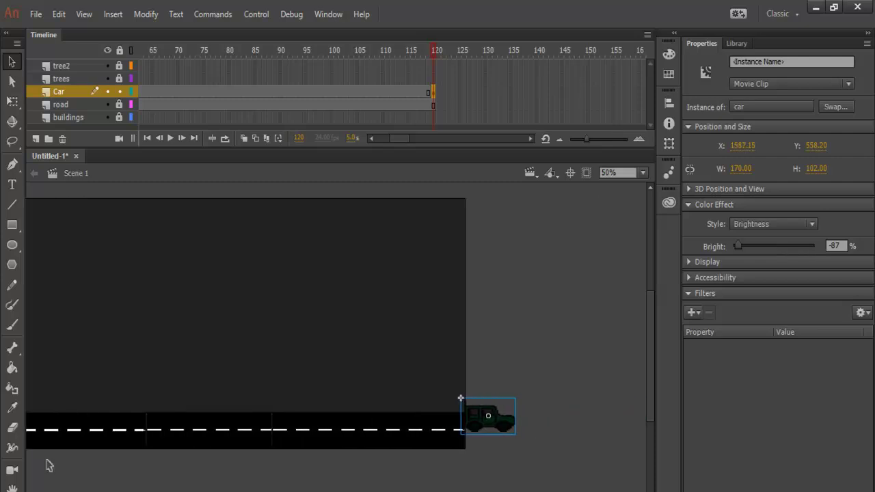
key("shift+Right")
key("shift+Right")
key("shift+Right")
key("shift+Right")
key("shift+Right")
key("shift+Right")
key("shift+Right")
key("shift+Right")
key("shift+Right")
key("shift+Right")
key("shift+Right")
key("shift+Right")
key("shift+Right")
key("shift+Right")
key("shift+Right")
key("shift+Right")
key("shift+Right")
key("shift+Right")
key("shift+Right")
key("shift+Right")
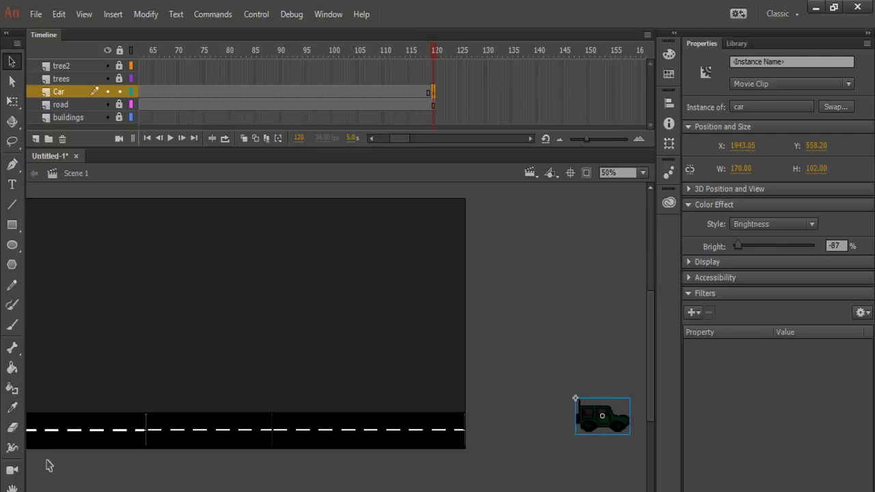
right_click(214, 92)
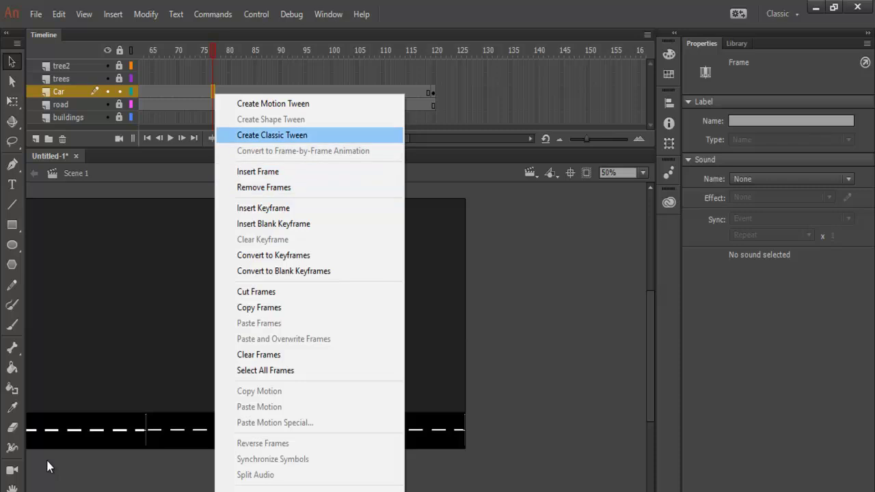
left_click(272, 134)
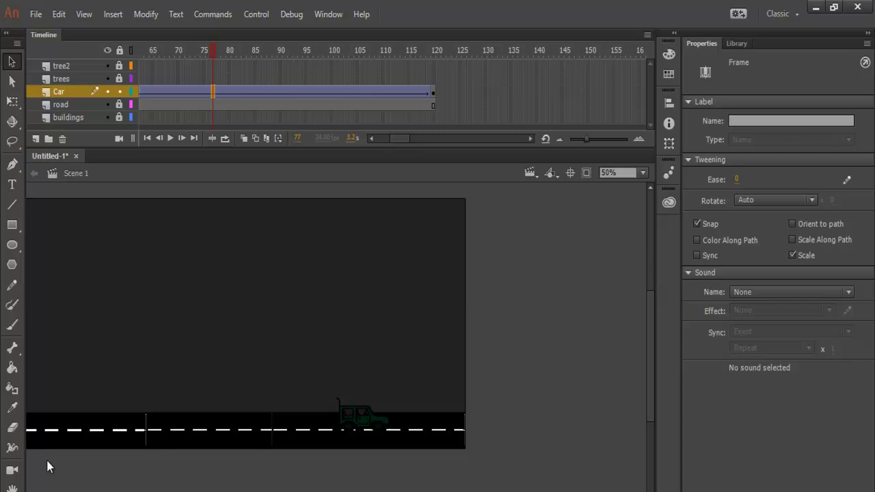
Extend the tree2, trees and buildings layers to frame 120.
left_click_drag(433, 66, 433, 79)
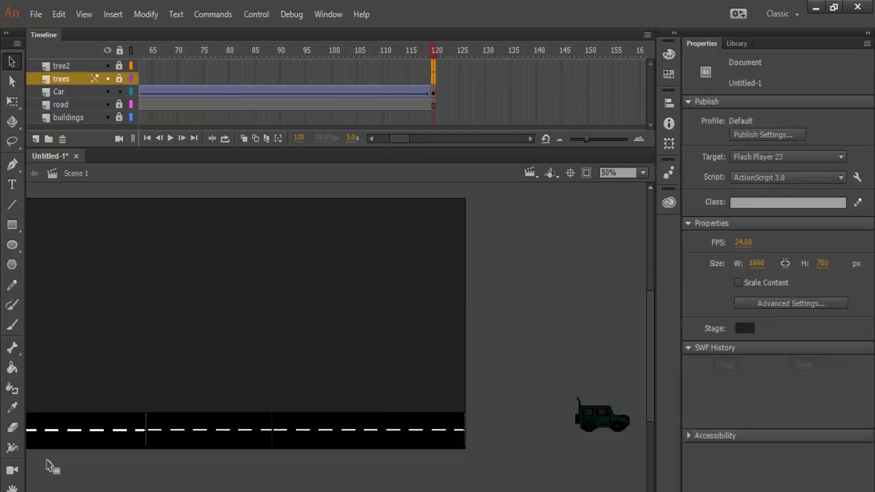
key("F5")
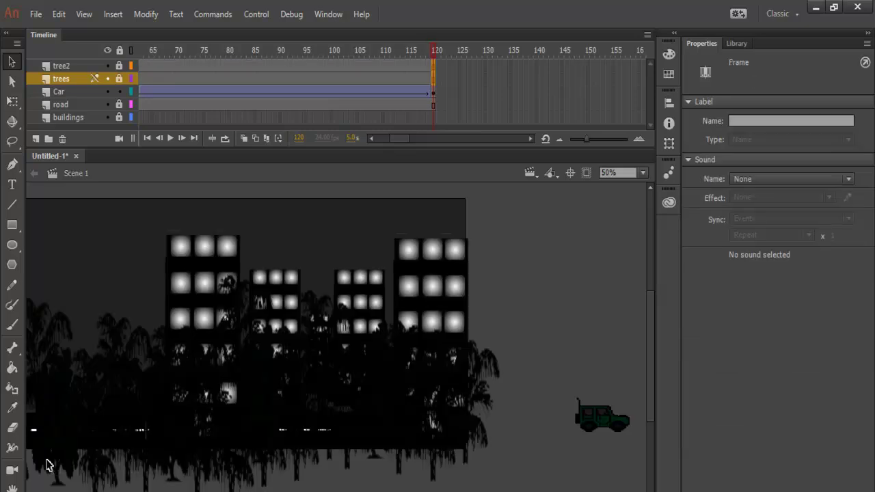
left_click(434, 117)
key("F5")
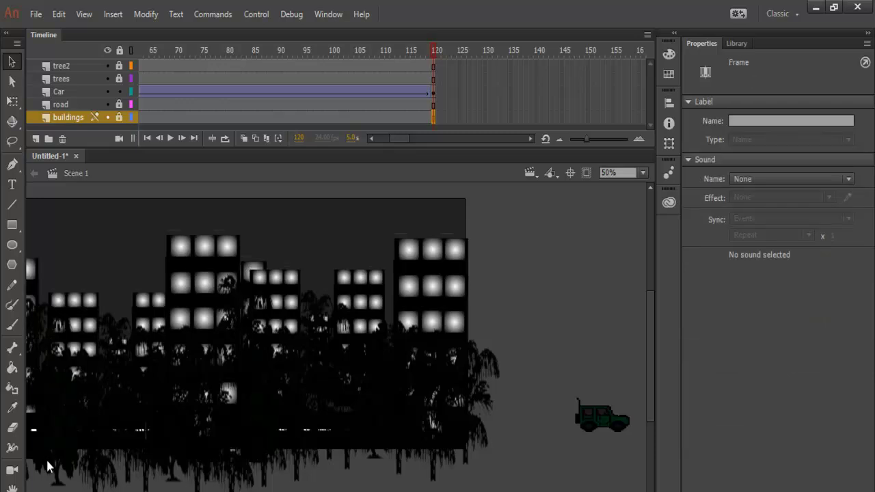
Test the scene to preview the car's drive past the buildings and trees, and close the preview.
left_click(257, 14)
left_click(280, 151)
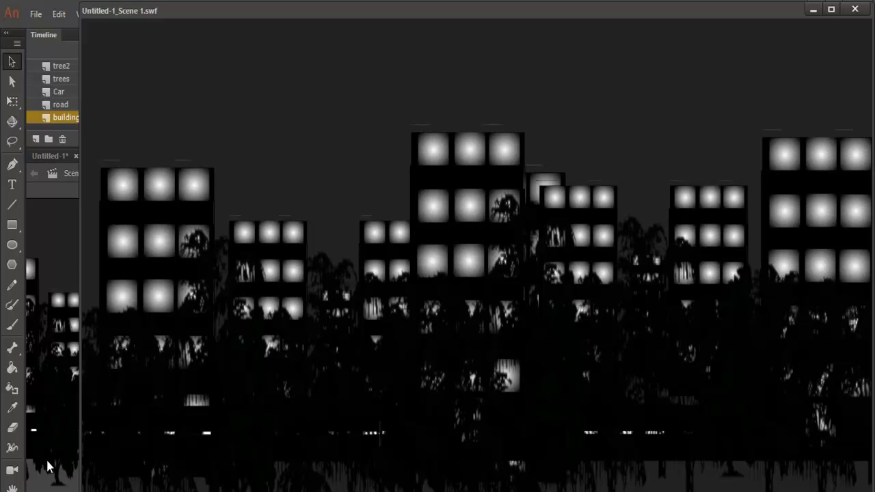
left_click_drag(410, 11, 353, 10)
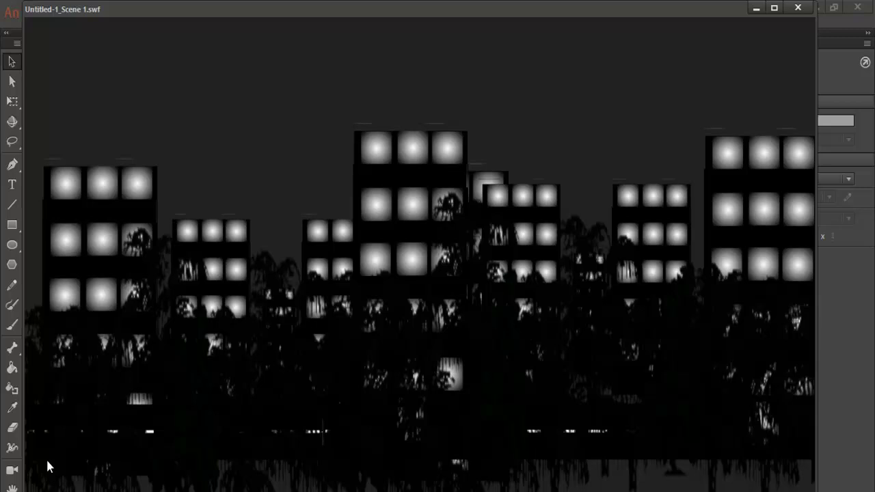
key("ctrl+w")
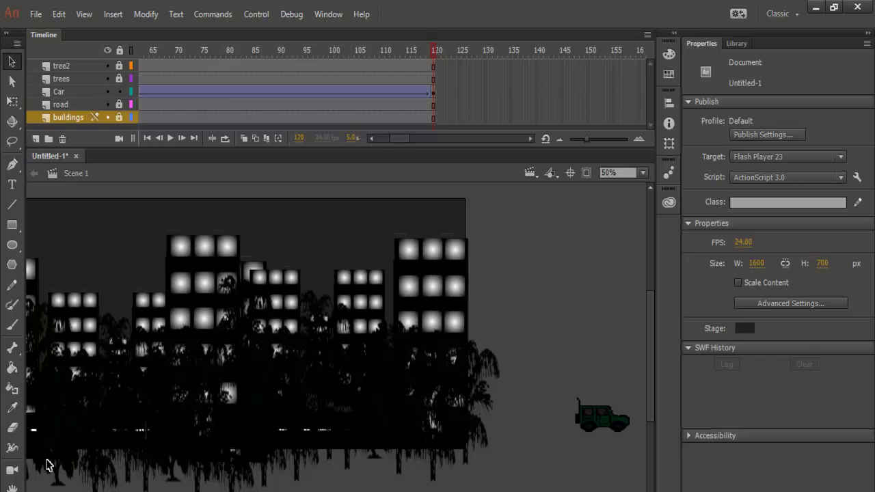
scroll(46, 465, "down", 5)
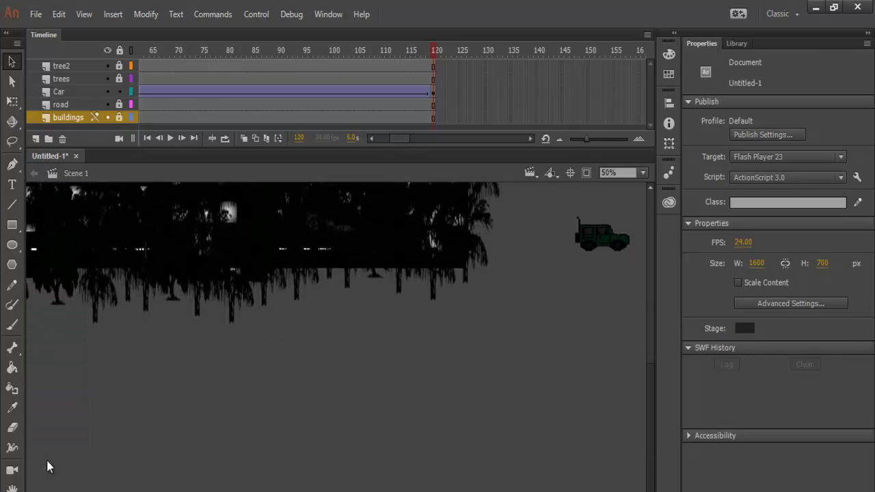
scroll(46, 466, "up", 5)
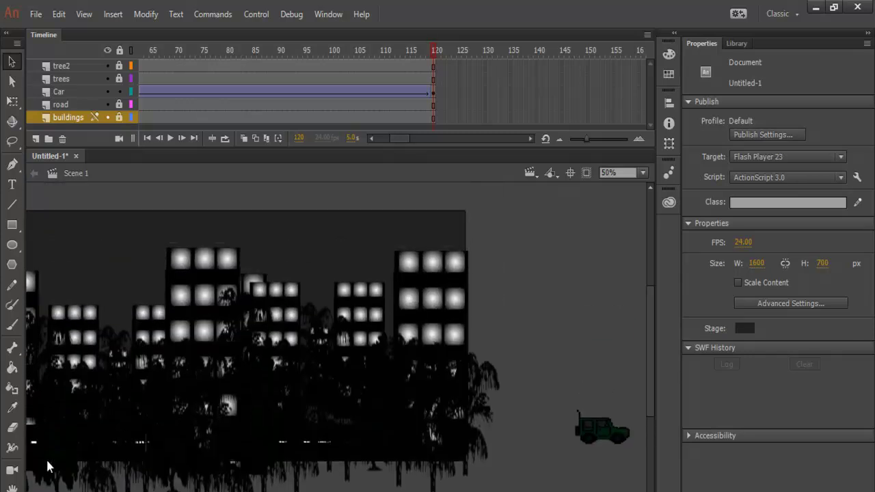
left_click(642, 173)
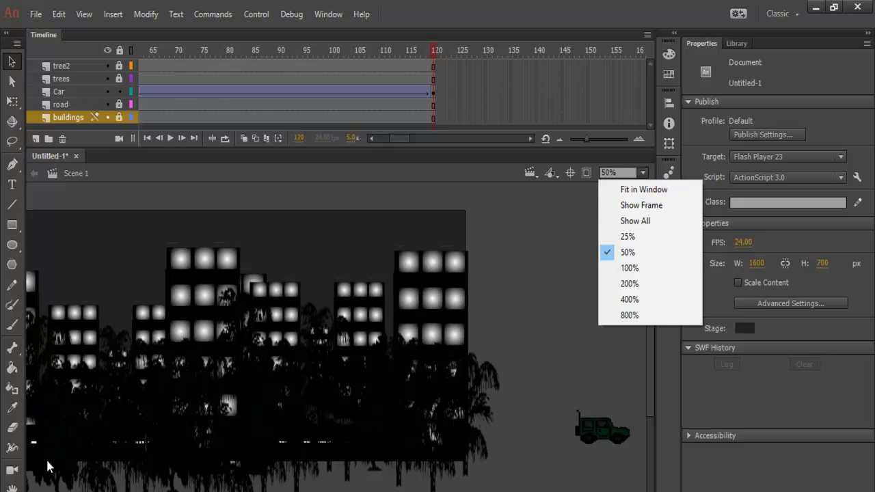
left_click(546, 240)
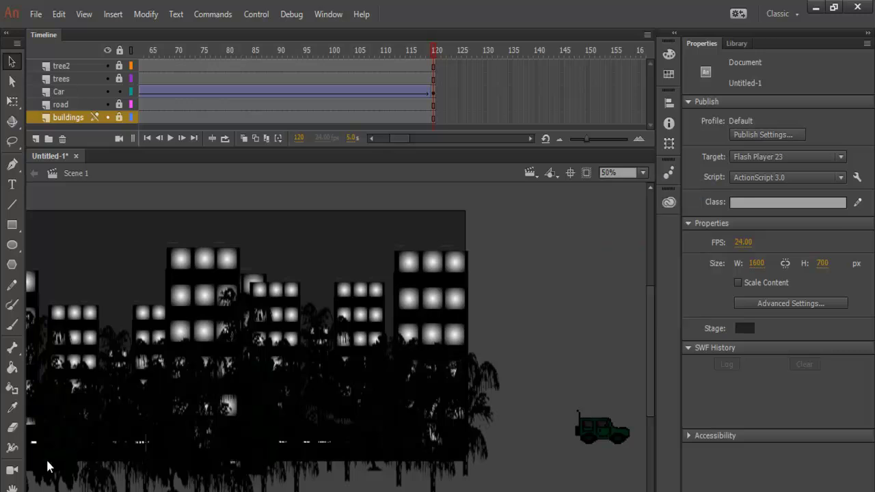
Run the scene preview once more to check the car's visibility behind the trees, and close it.
left_click(256, 15)
key("Return")
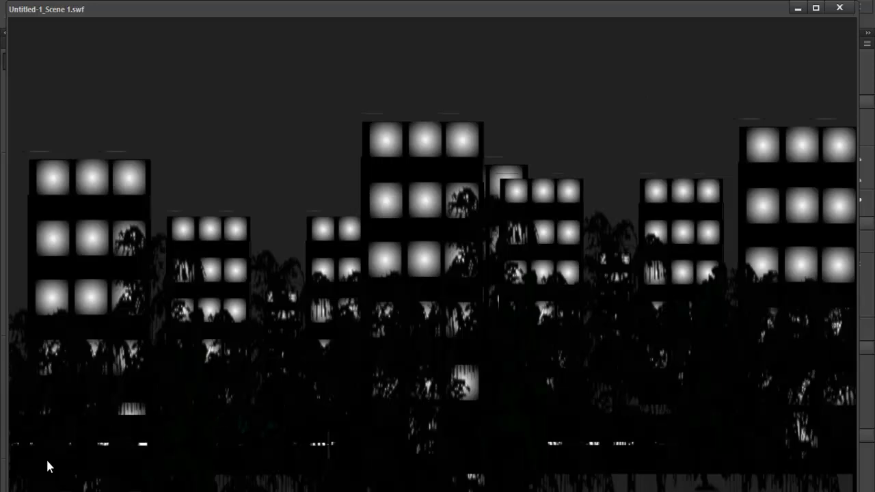
key("ctrl+w")
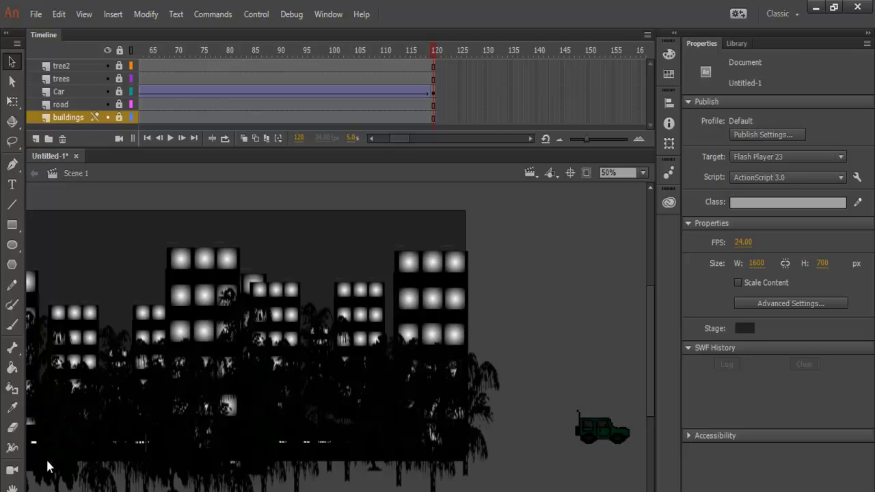
Unlock the tree2 layer and place tex_plant2.png from the library outside the stage's left edge at frame 1.
left_click(119, 65)
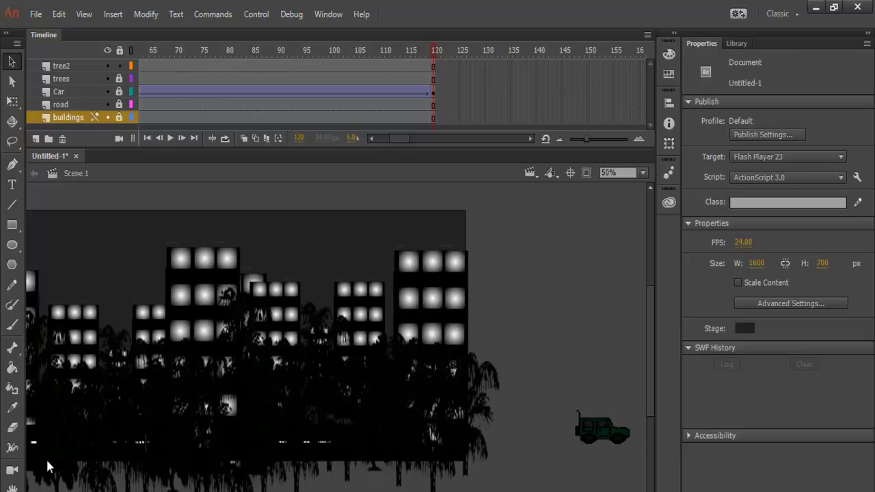
key("ctrl+l")
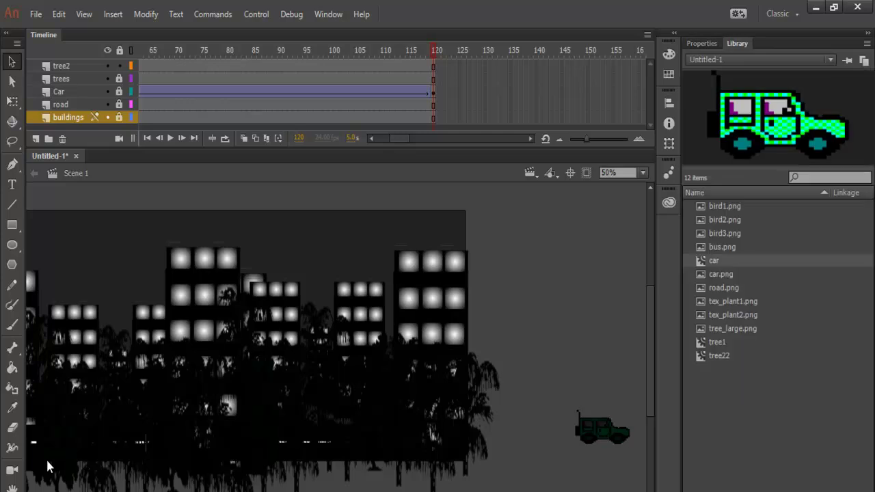
left_click(733, 329)
left_click(733, 315)
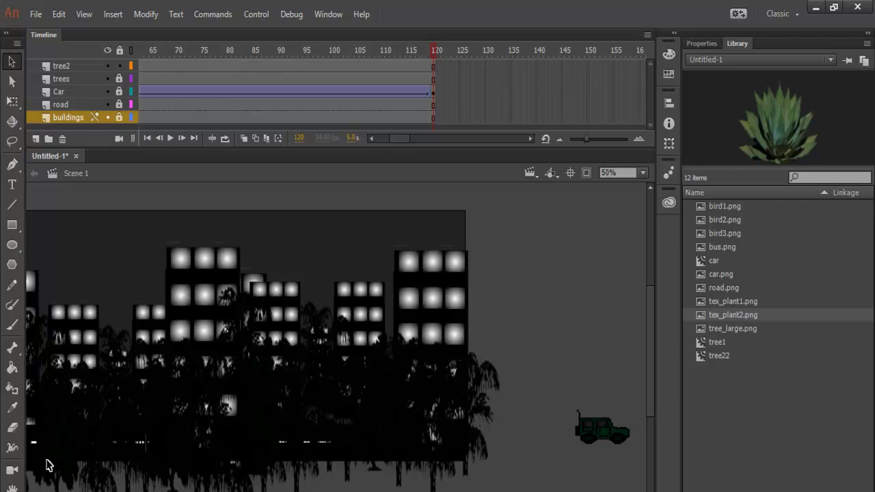
scroll(48, 465, "left", 3)
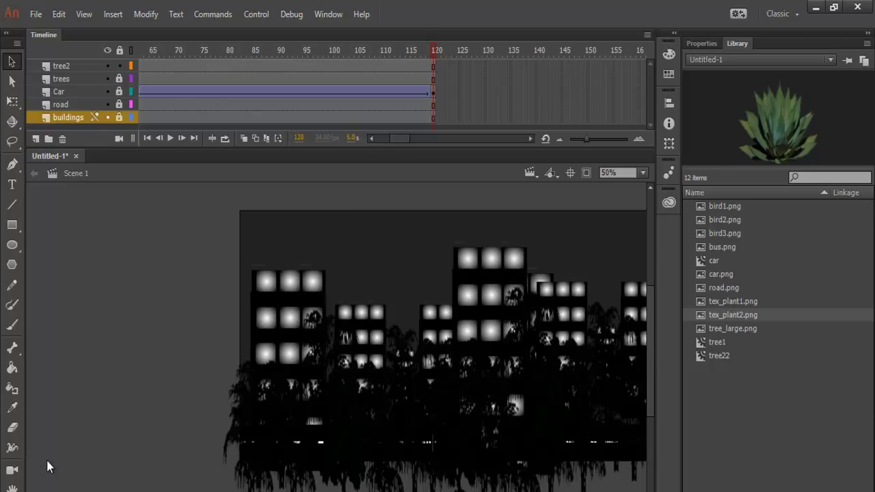
left_click_drag(400, 138, 385, 139)
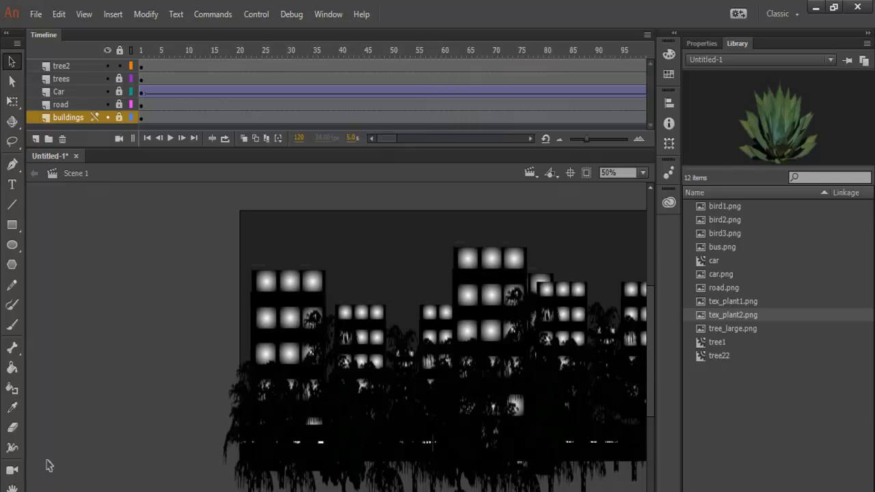
left_click(141, 66)
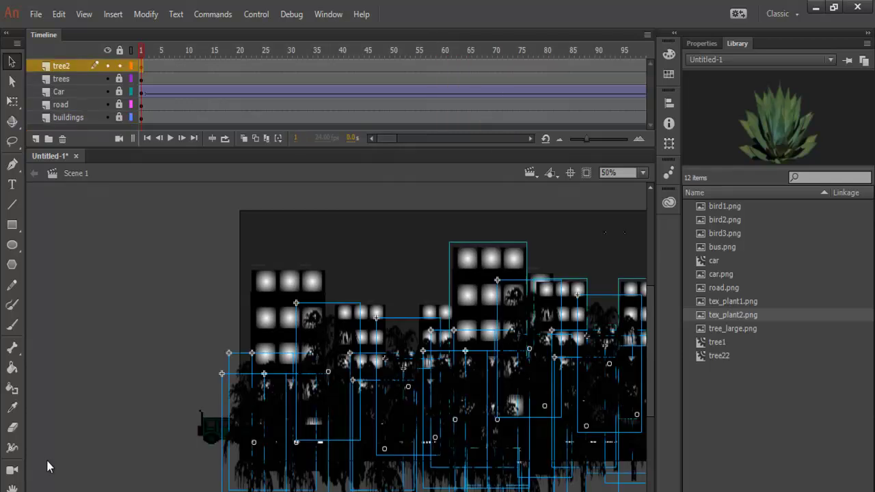
left_click(47, 467)
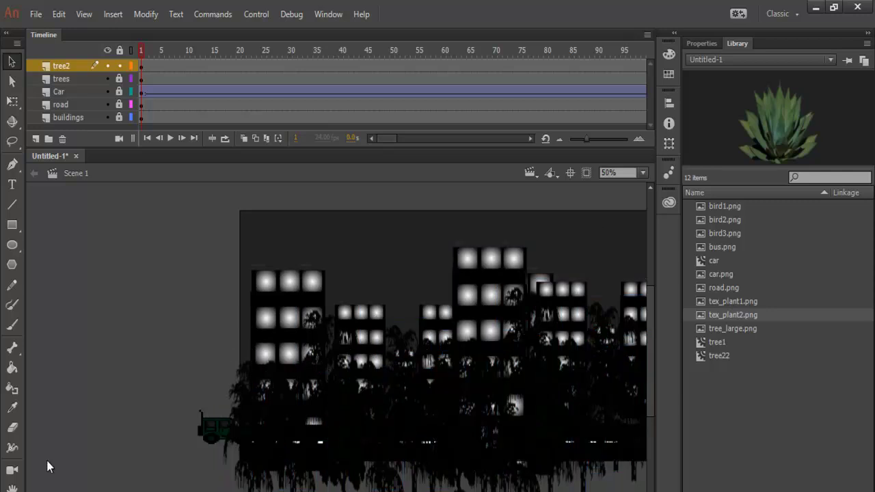
left_click_drag(733, 315, 130, 352)
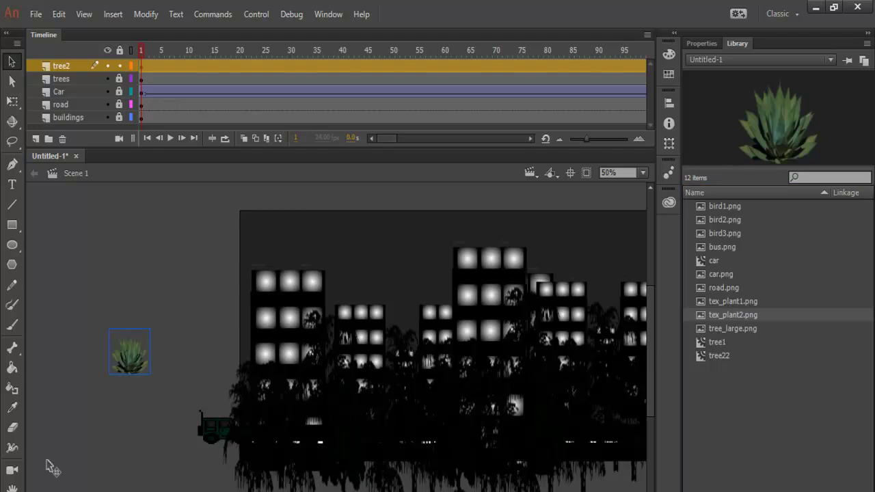
Enlarge the placed plant to about 248 × 280 px with Free Transform.
key("q")
left_click_drag(150, 375, 164, 391)
left_click_drag(96, 389, 89, 401)
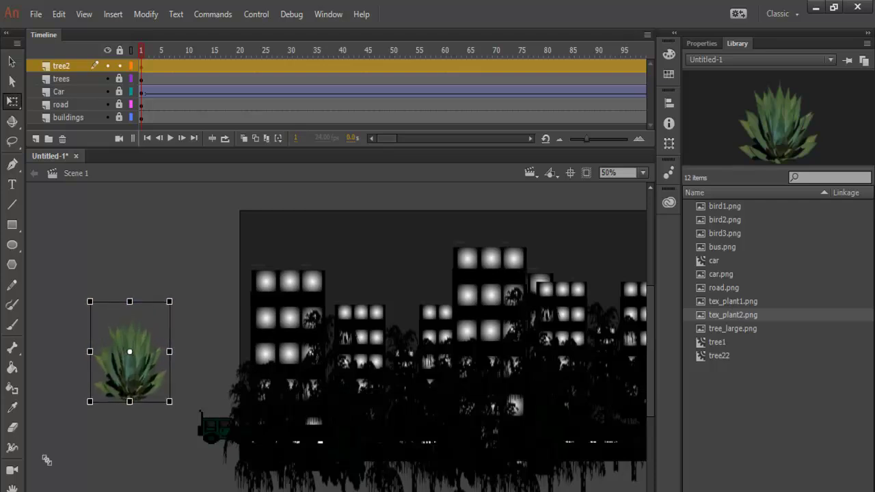
Convert the enlarged plant to a movie clip symbol named tree33 and show its instance properties.
right_click(47, 466)
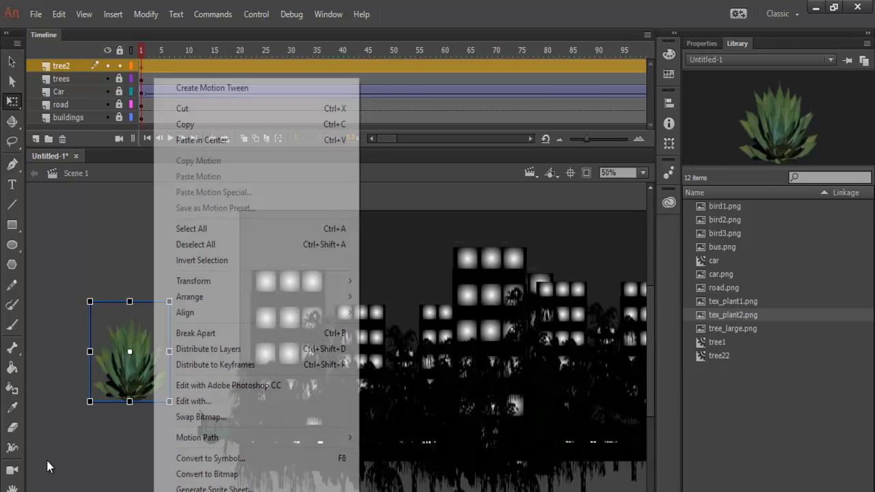
key("F8")
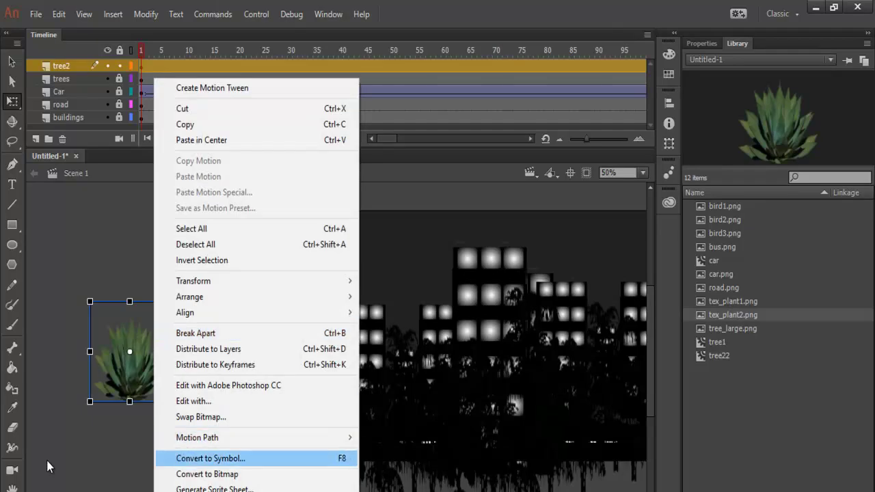
type("t")
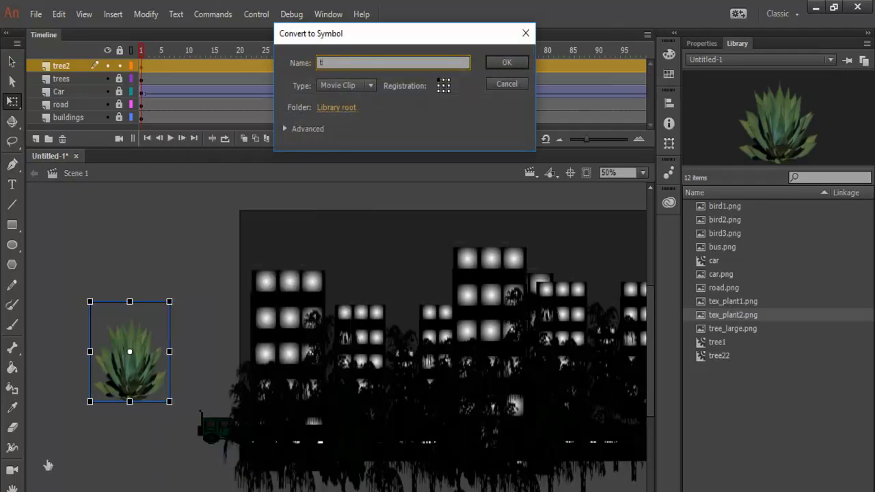
type("ree33")
key("Return")
key("v")
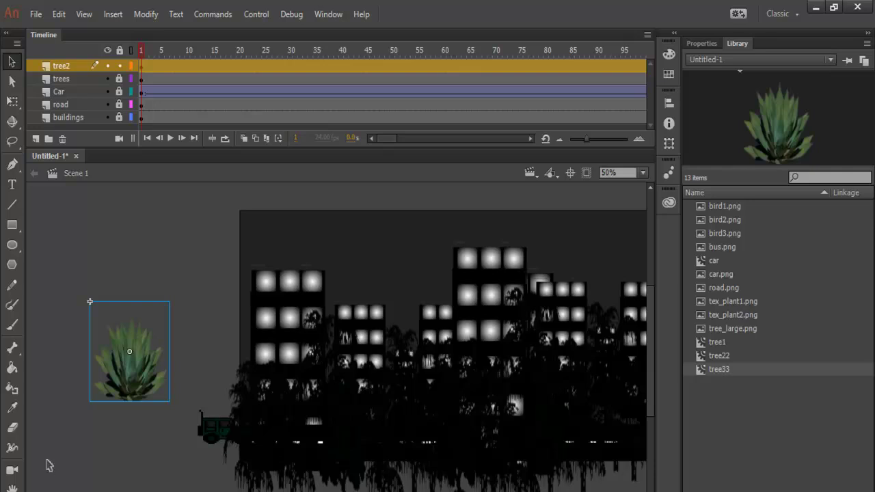
left_click(702, 43)
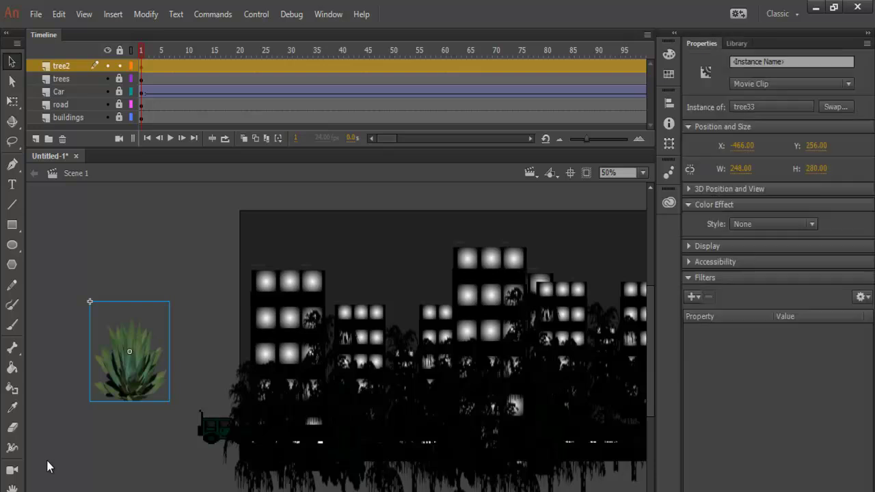
Darken the tree33 plant with a Brightness color effect of -87% and place it with a pasted copy at the stage's lower right corner.
left_click(773, 225)
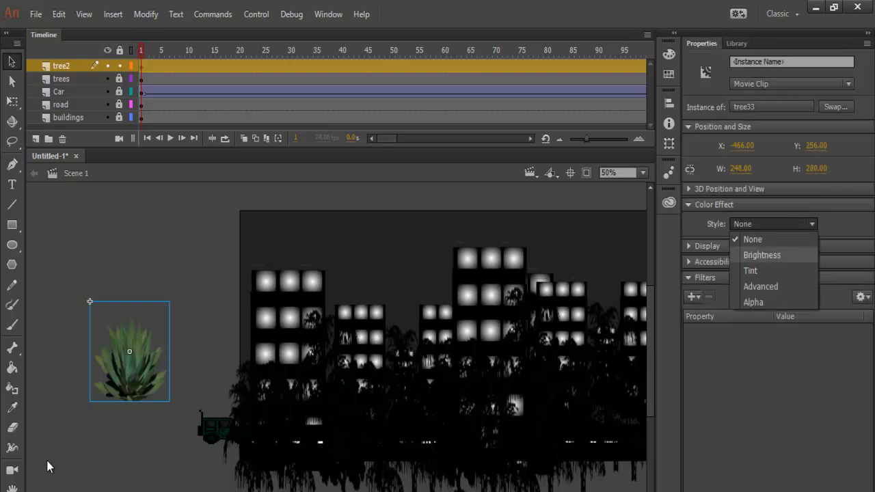
left_click(762, 255)
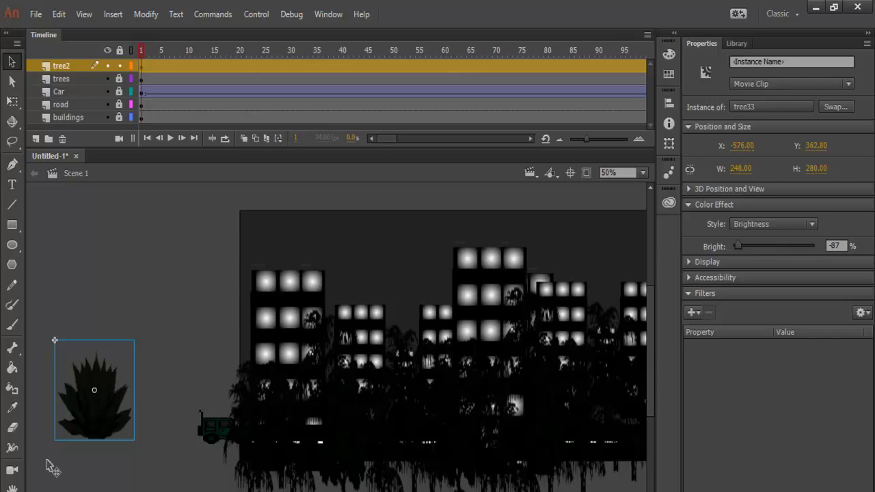
left_click(53, 468)
key("ctrl+v")
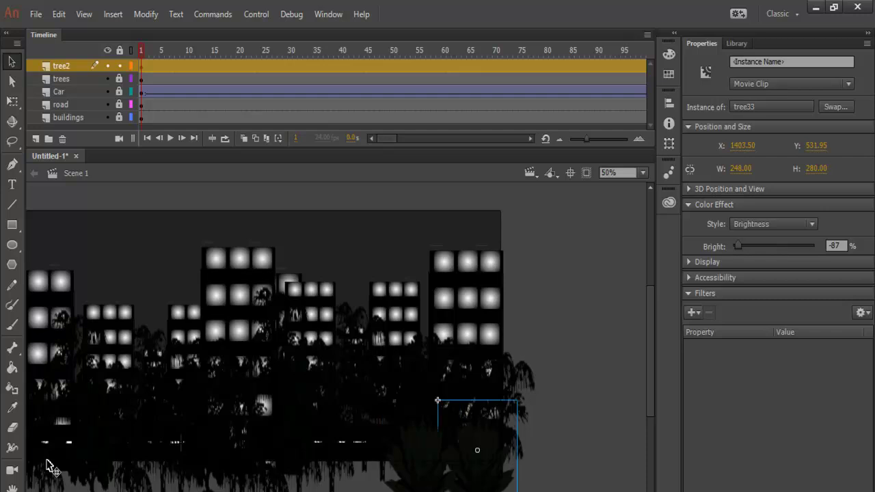
Select both plants on the tree2 layer and shrink them together to about 294 × 179 px with Free Transform.
key("ctrl+a")
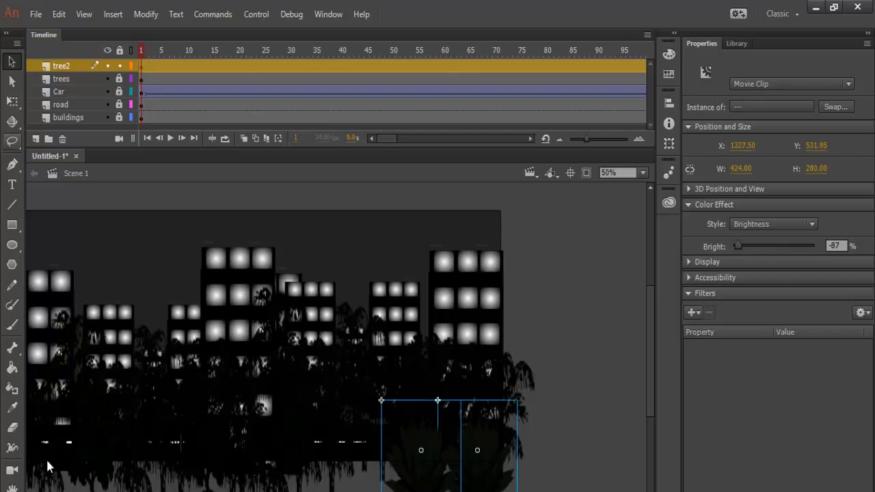
left_click(12, 102)
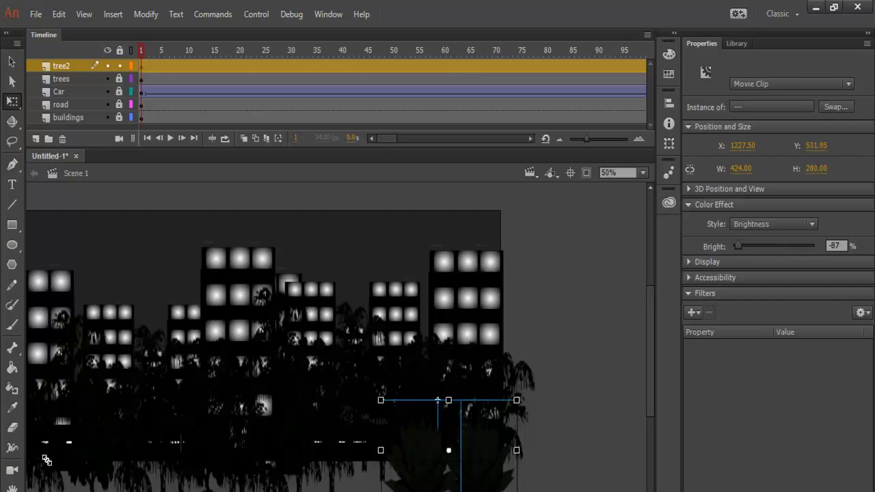
mouse_move(381, 400)
left_mouse_down()
mouse_move(385, 414)
mouse_move(402, 418)
left_mouse_up()
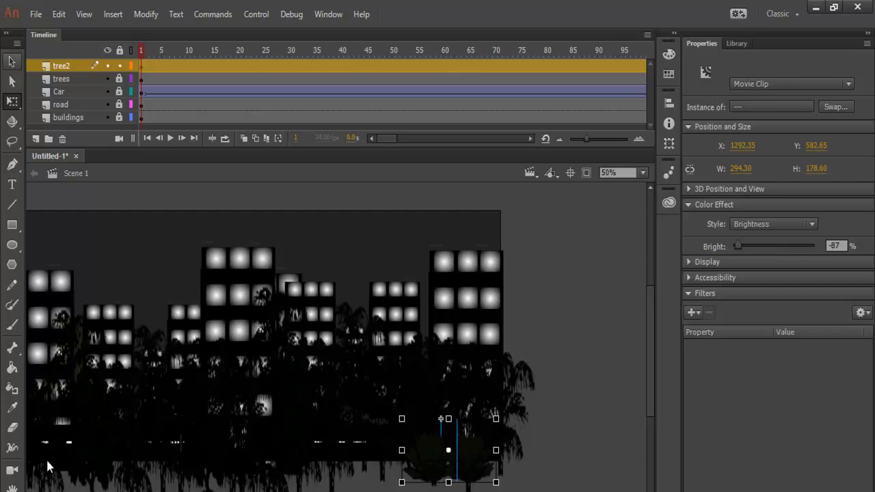
key("v")
left_click(48, 465)
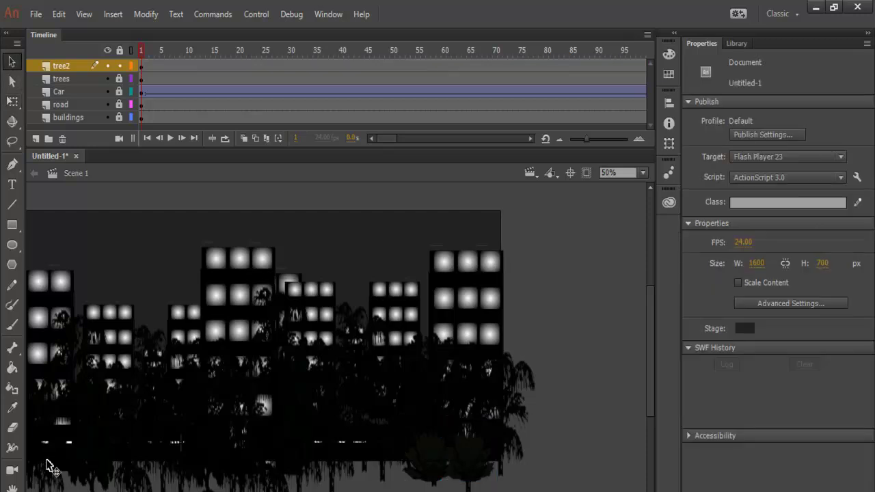
Duplicate the plant pair and place copies beside it along the stage's lower edge, at about X 1085, Y 605 and X 1367, Y 633.
left_click(472, 454)
key("ctrl+z")
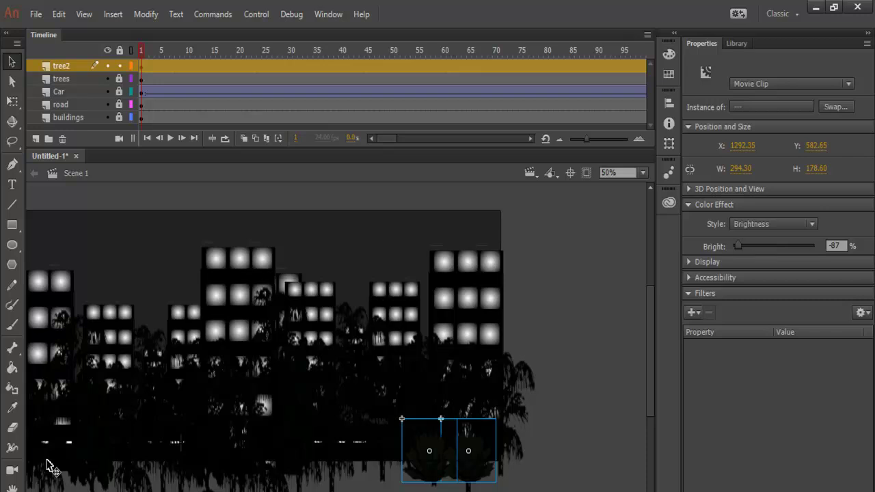
key("ctrl+c")
key("ctrl+v")
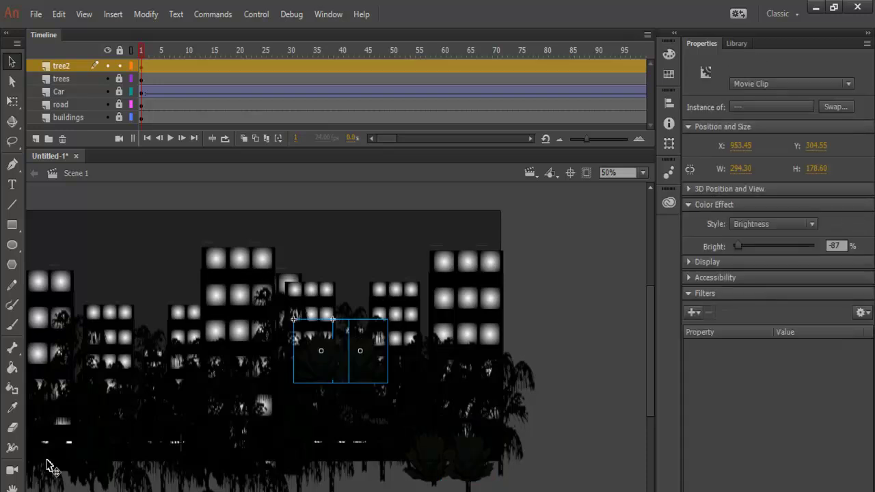
key("ctrl+z")
key("ctrl+z")
key("ctrl+z")
key("ctrl+z")
key("ctrl+z")
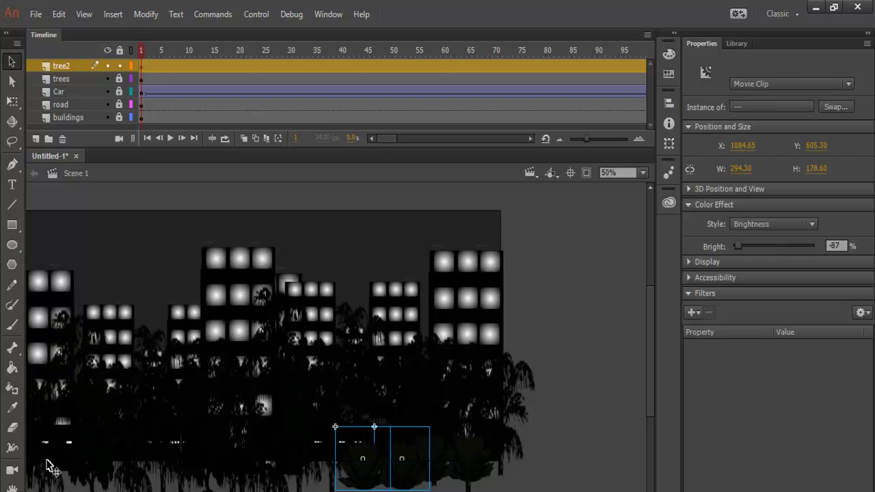
key("ctrl+y")
mouse_move(340, 352)
left_mouse_down()
mouse_move(463, 482)
mouse_move(473, 470)
left_mouse_up()
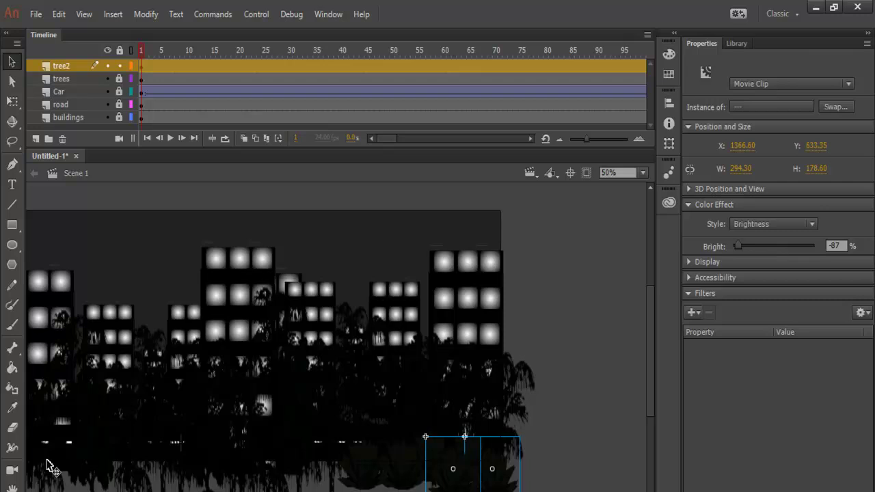
Paste more copies of the plant pair to fill the rest of the stage's lower edge with a continuous row.
key("ctrl+z")
key("ctrl+z")
key("ctrl+z")
key("ctrl+z")
left_click_drag(341, 352, 387, 475)
key("ctrl+z")
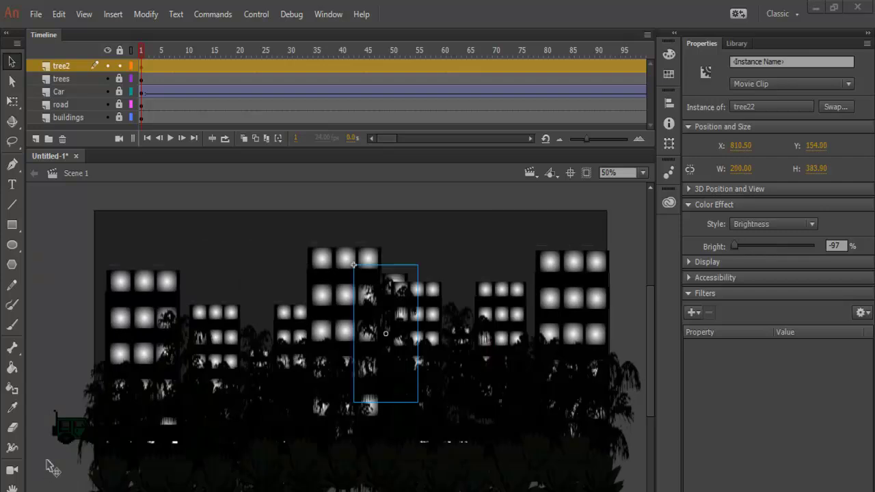
Lower the tree22 instance in front of the tall middle building to about X 780, Y 236, and run the scene preview.
mouse_move(386, 334)
left_mouse_down()
mouse_move(370, 348)
mouse_move(375, 364)
left_mouse_up()
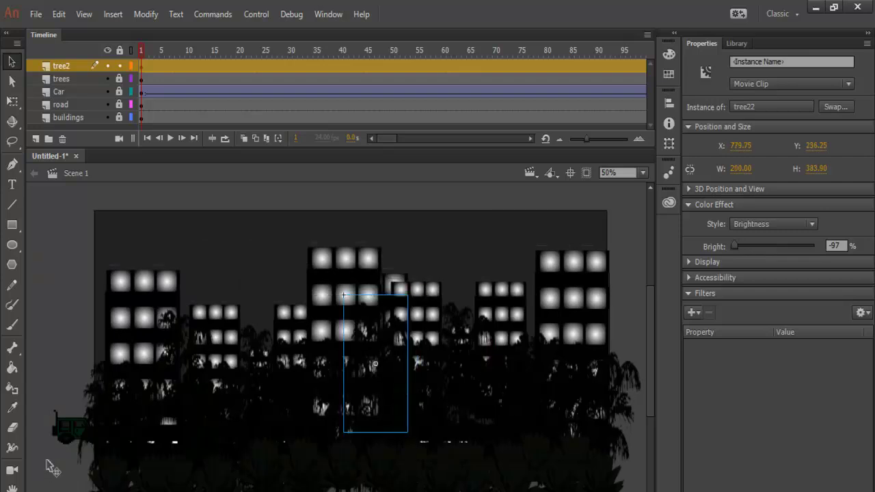
left_click(256, 15)
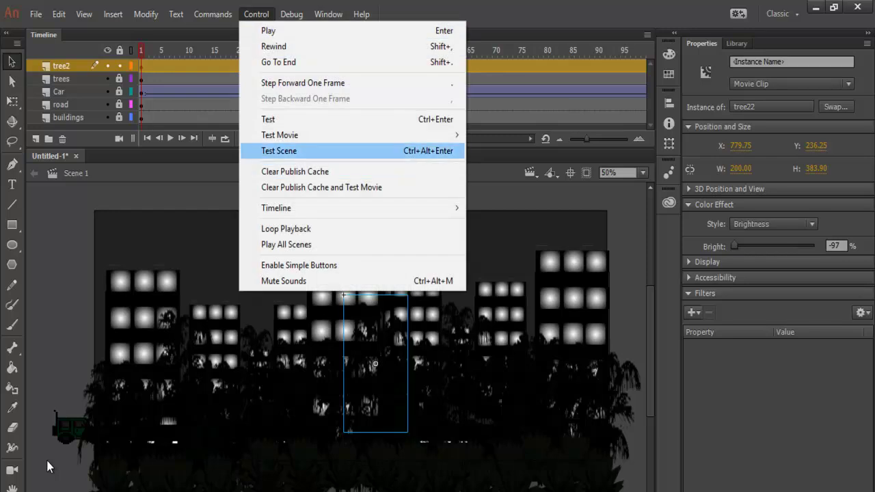
key("Return")
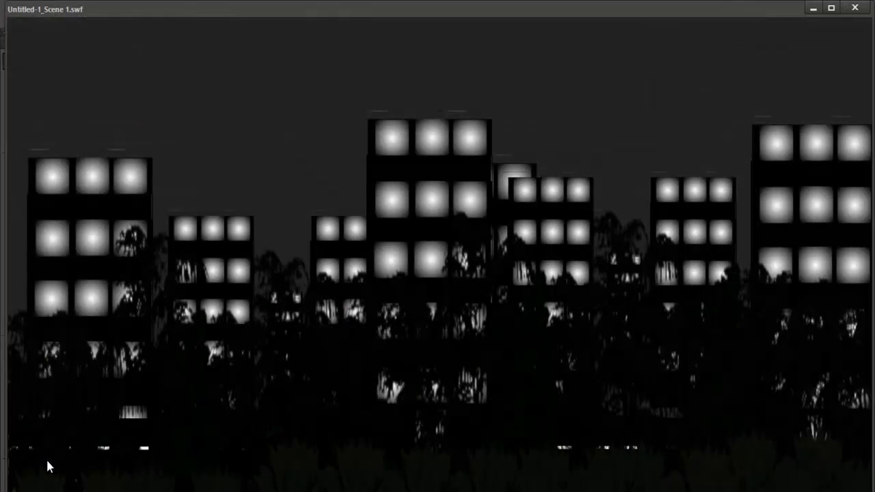